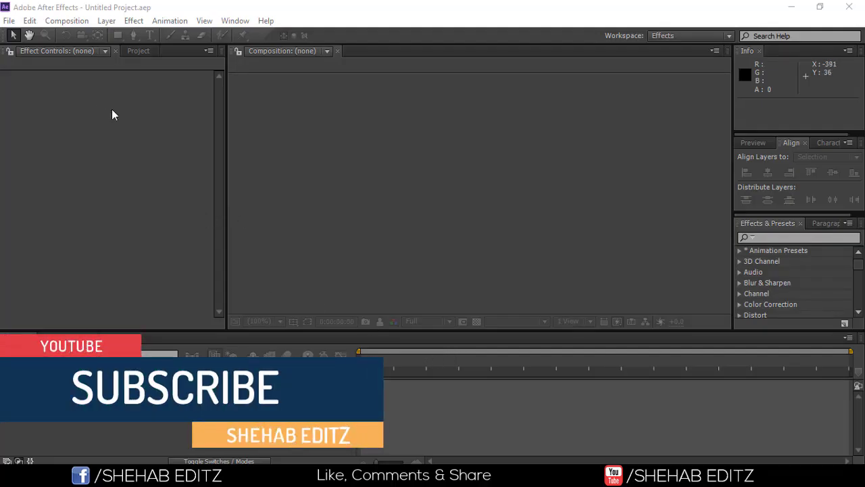
- Create Comp 1 with the HDTV 1080 29.97 preset (1920×1080) and a 20-second duration
{"action": "left_click", "coordinate": [68, 21]}
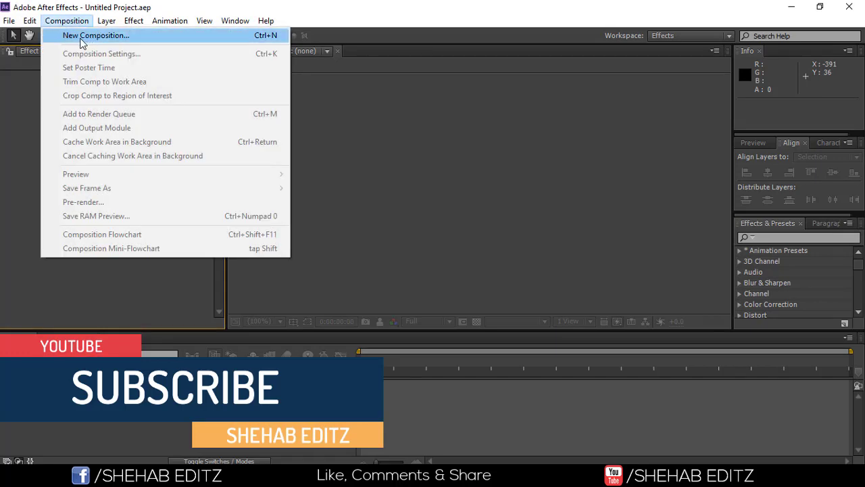
{"action": "left_click", "coordinate": [80, 42]}
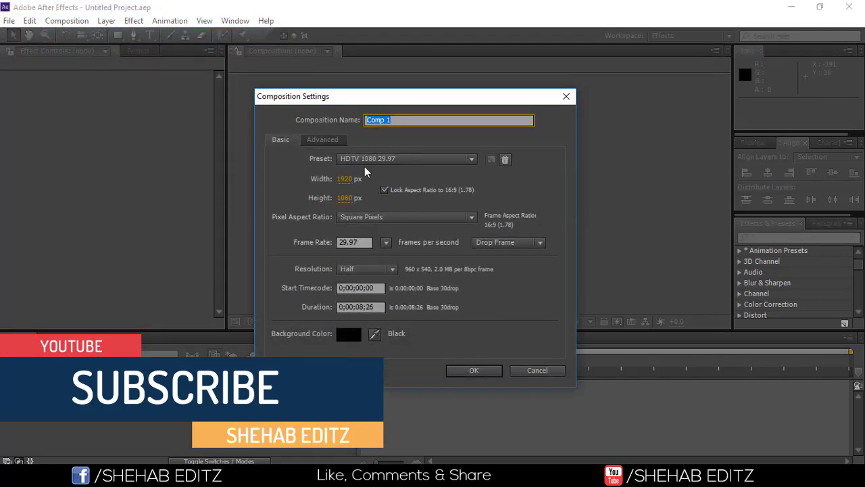
{"action": "left_click", "coordinate": [365, 160]}
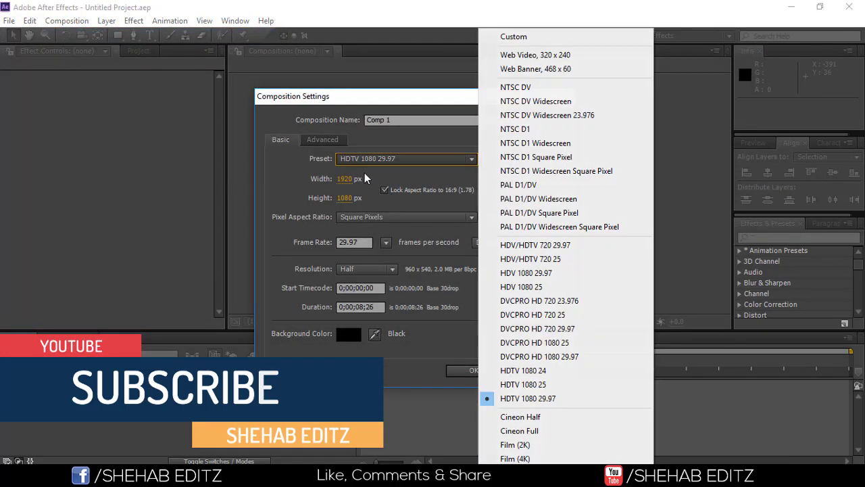
{"action": "left_click", "coordinate": [555, 399]}
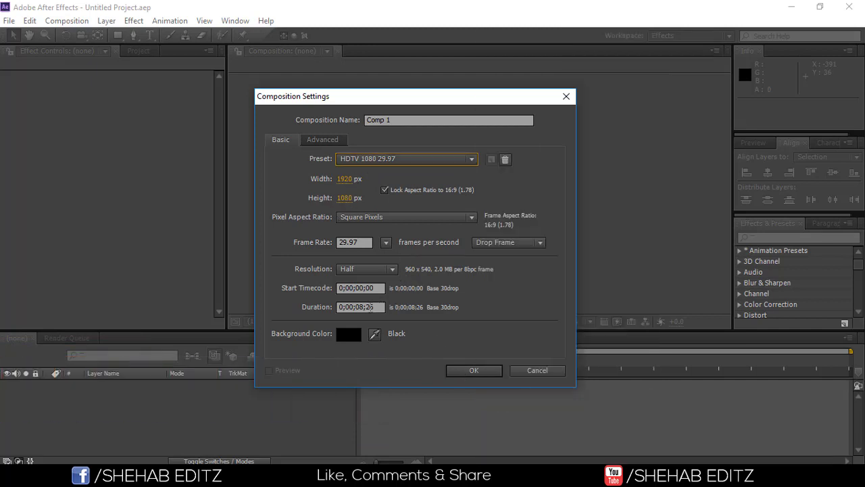
{"action": "left_click_drag", "start_coordinate": [357, 309], "coordinate": [365, 309]}
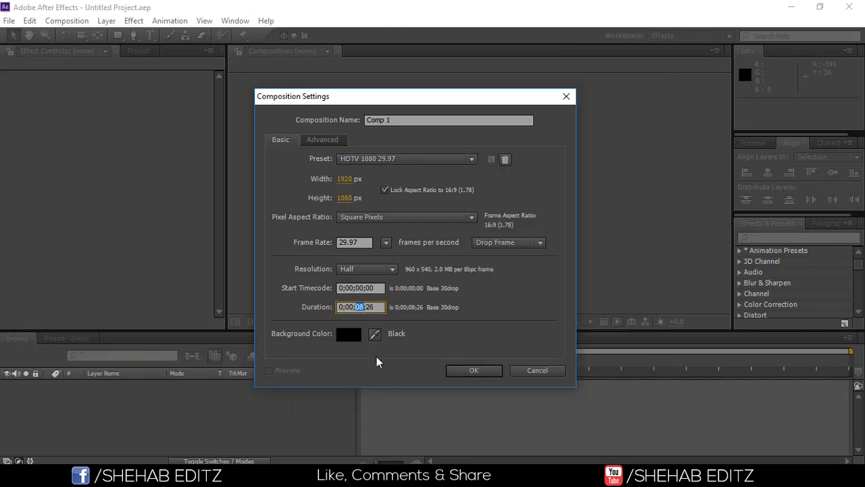
{"action": "type", "text": "08"}
{"action": "left_click", "coordinate": [482, 372]}
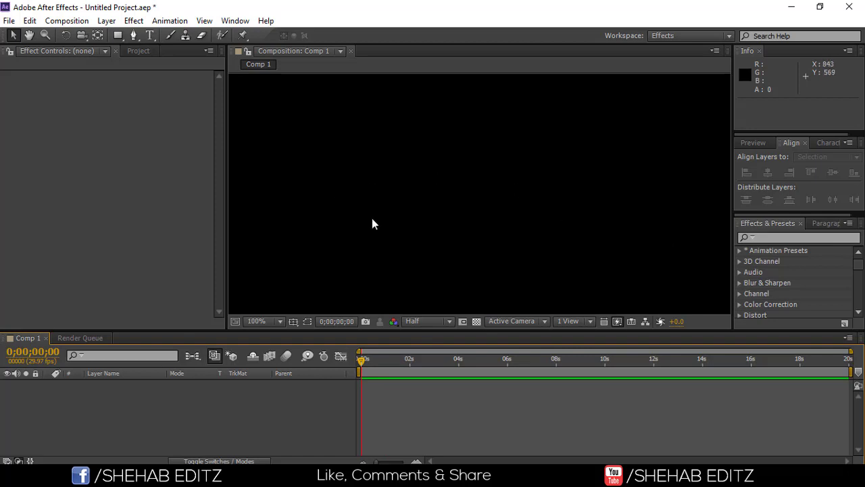
- Fit the frame in view and add a text layer reading SHEHAB, selecting all its characters
{"action": "left_click", "coordinate": [261, 321]}
{"action": "left_click", "coordinate": [294, 106]}
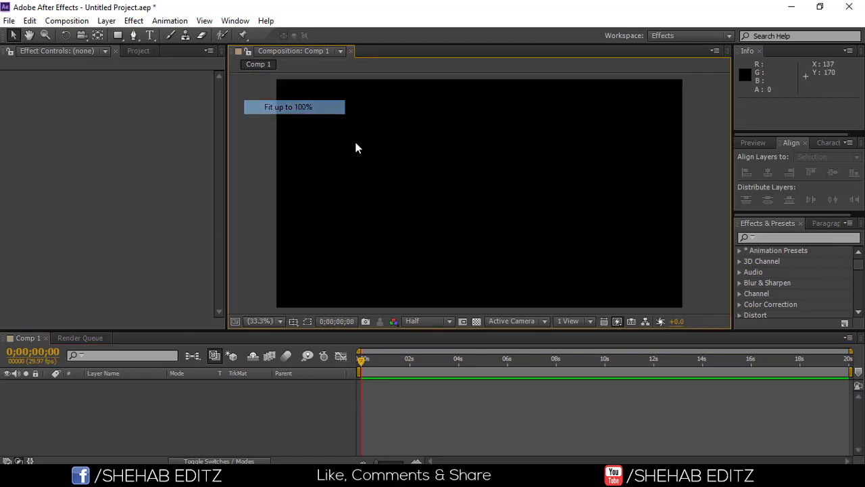
{"action": "right_click", "coordinate": [111, 403]}
{"action": "mouse_move", "coordinate": [151, 274]}
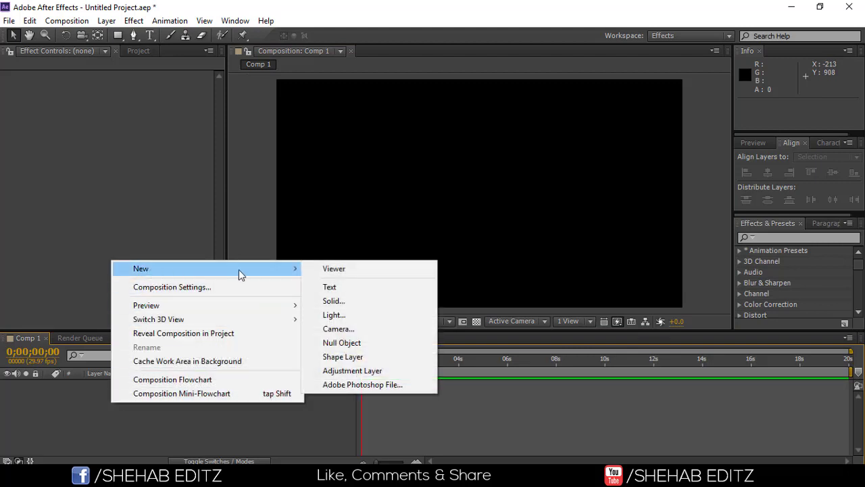
{"action": "left_click", "coordinate": [359, 290]}
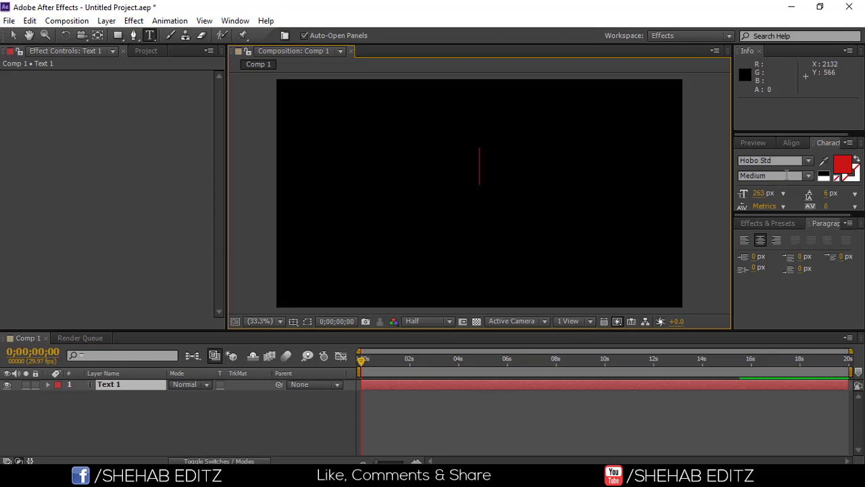
{"action": "type", "text": "SHEHAB"}
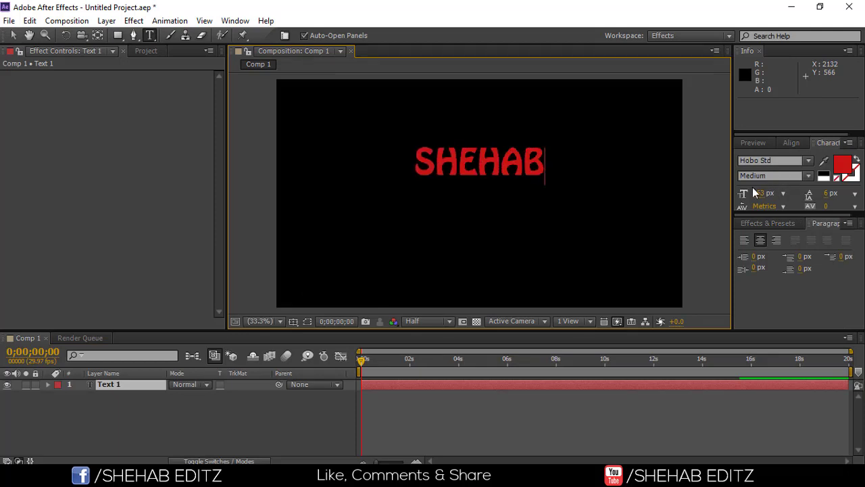
{"action": "key", "text": "ctrl+a"}
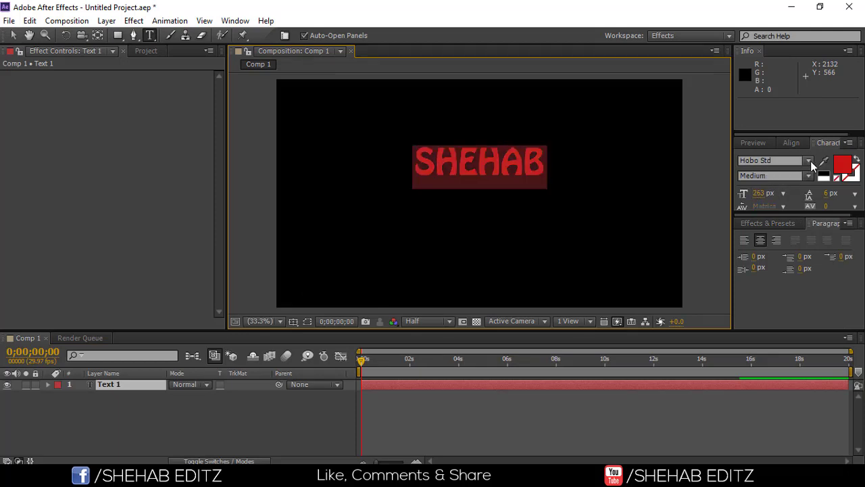
- Browse fonts for the title, trying Barsha and Bad Axe Title
{"action": "left_click", "coordinate": [794, 160]}
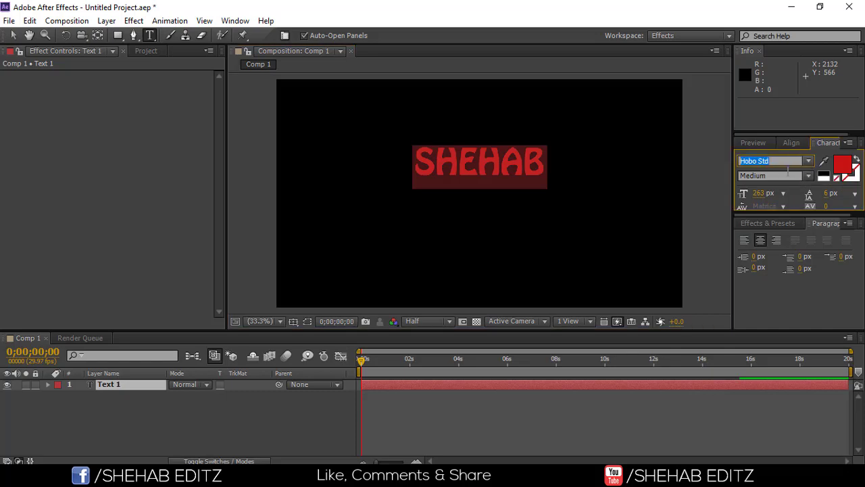
{"action": "type", "text": "b"}
{"action": "left_click", "coordinate": [809, 162]}
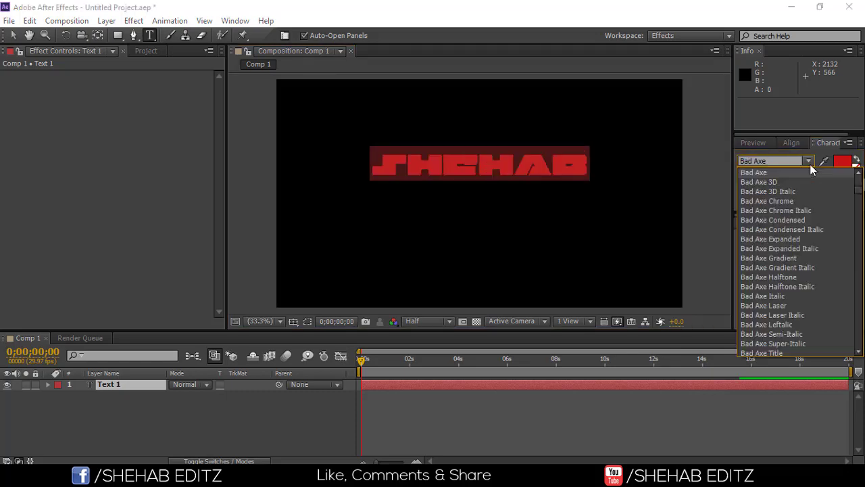
{"action": "scroll", "coordinate": [791, 182], "scroll_direction": "up", "scroll_amount": 2}
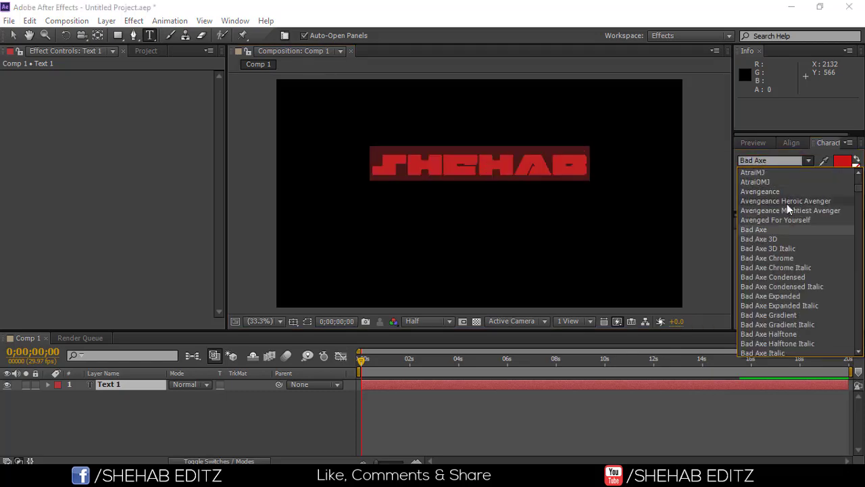
{"action": "scroll", "coordinate": [769, 348], "scroll_direction": "down", "scroll_amount": 1}
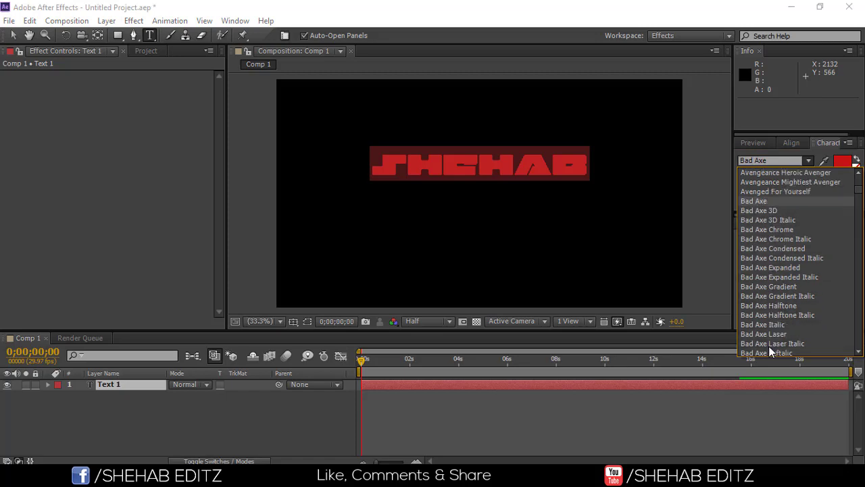
{"action": "scroll", "coordinate": [767, 318], "scroll_direction": "down", "scroll_amount": 7}
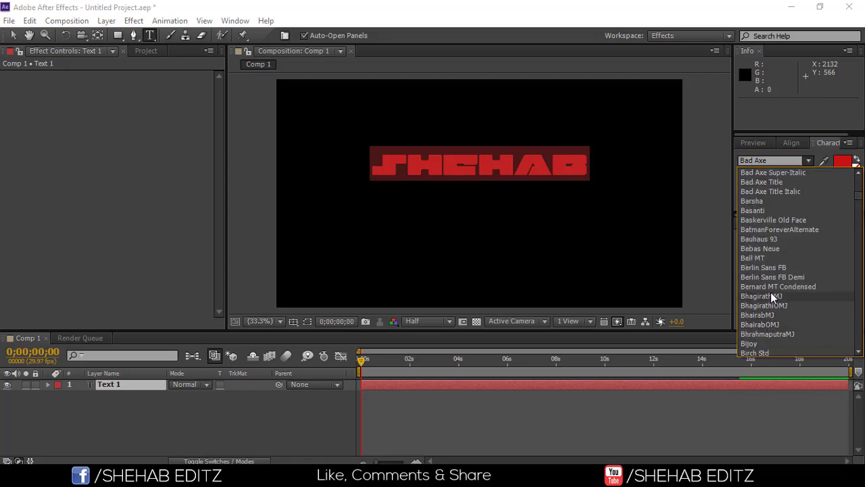
{"action": "left_click", "coordinate": [764, 201]}
{"action": "left_click", "coordinate": [774, 160]}
{"action": "left_click", "coordinate": [765, 315]}
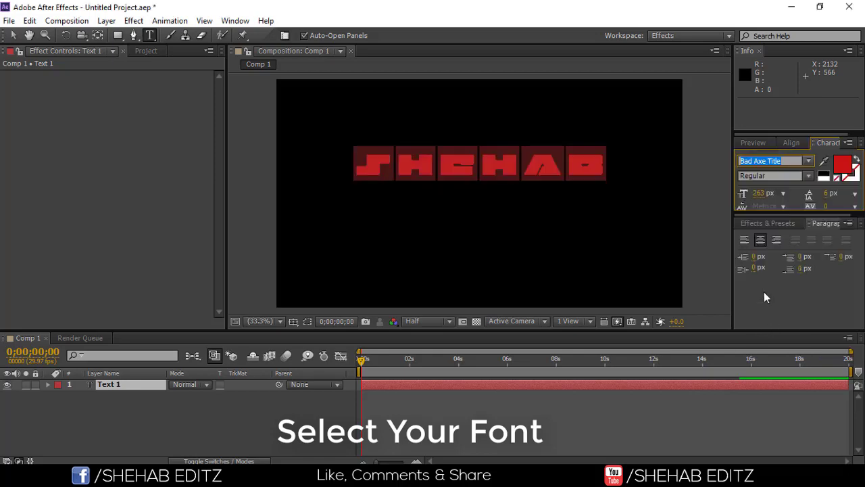
- Try a Bengali font and Asgalt, then settle on Deadpool Movie for SHEHAB
{"action": "left_click", "coordinate": [777, 160]}
{"action": "scroll", "coordinate": [804, 237], "scroll_direction": "up", "scroll_amount": 2}
{"action": "scroll", "coordinate": [804, 270], "scroll_direction": "up", "scroll_amount": 7}
{"action": "scroll", "coordinate": [796, 215], "scroll_direction": "down", "scroll_amount": 6}
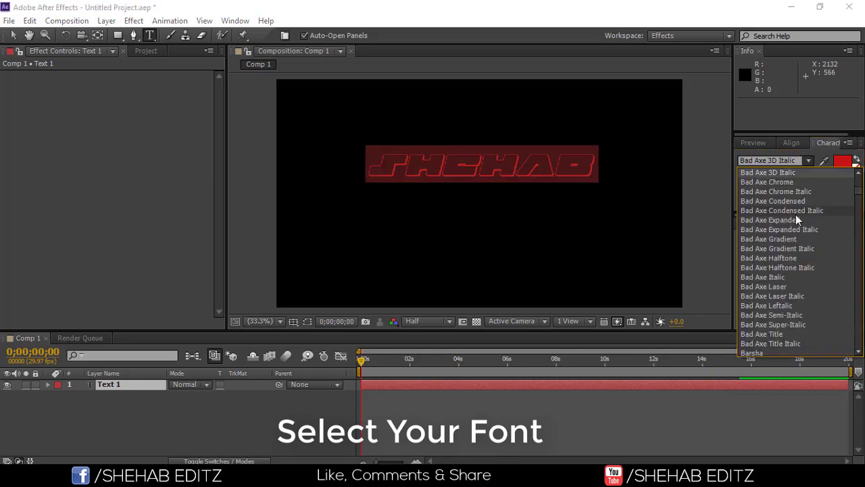
{"action": "left_click", "coordinate": [751, 353]}
{"action": "left_click", "coordinate": [808, 160]}
{"action": "scroll", "coordinate": [782, 211], "scroll_direction": "down", "scroll_amount": 2}
{"action": "left_click", "coordinate": [765, 304]}
{"action": "left_click", "coordinate": [808, 161]}
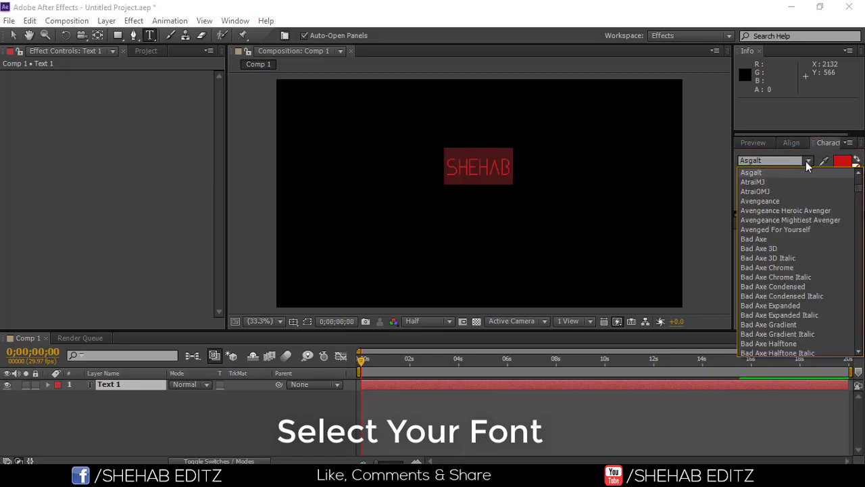
{"action": "scroll", "coordinate": [767, 332], "scroll_direction": "down", "scroll_amount": 5}
{"action": "scroll", "coordinate": [767, 332], "scroll_direction": "down", "scroll_amount": 5}
{"action": "scroll", "coordinate": [768, 332], "scroll_direction": "down", "scroll_amount": 5}
{"action": "left_click", "coordinate": [768, 332]}
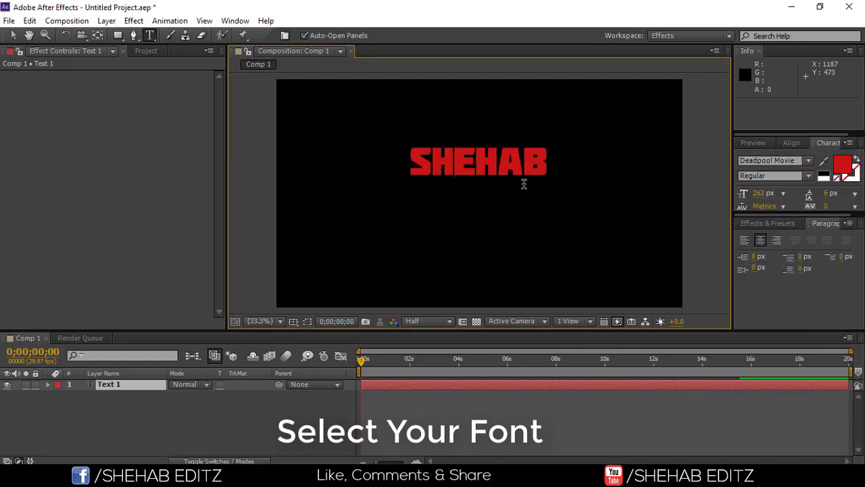
{"action": "key", "text": "Escape"}
- Centre the title vertically, then enlarge its font size and widen its tracking
{"action": "key", "text": "v"}
{"action": "left_click", "coordinate": [236, 20]}
{"action": "left_click", "coordinate": [263, 68]}
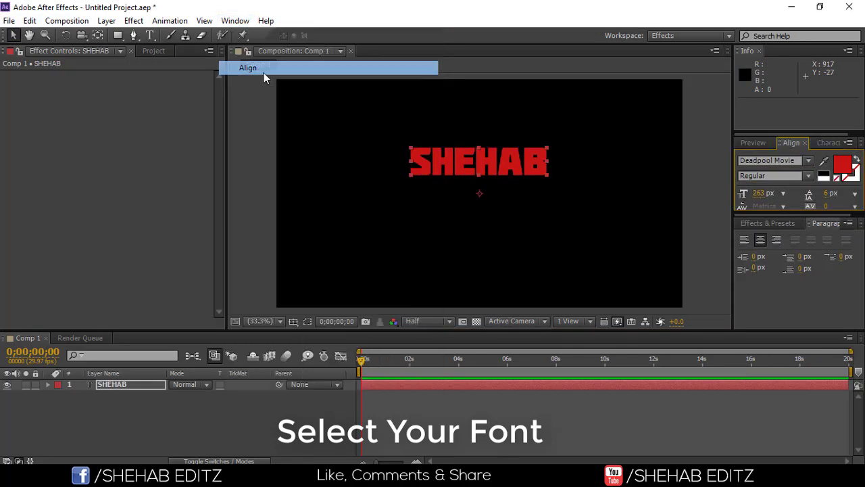
{"action": "left_click", "coordinate": [832, 172]}
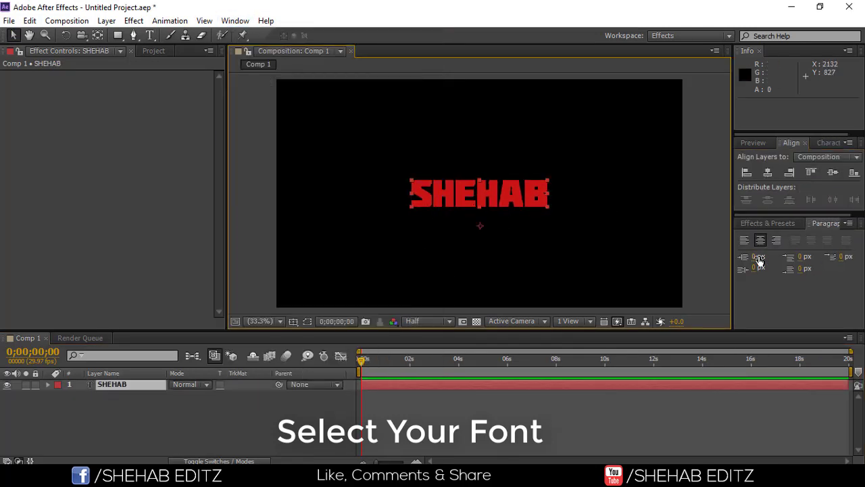
{"action": "left_click", "coordinate": [830, 143]}
{"action": "mouse_move", "coordinate": [757, 193]}
{"action": "left_mouse_down"}
{"action": "mouse_move", "coordinate": [770, 193]}
{"action": "mouse_move", "coordinate": [763, 193]}
{"action": "left_mouse_up"}
{"action": "left_click_drag", "start_coordinate": [826, 206], "coordinate": [861, 207]}
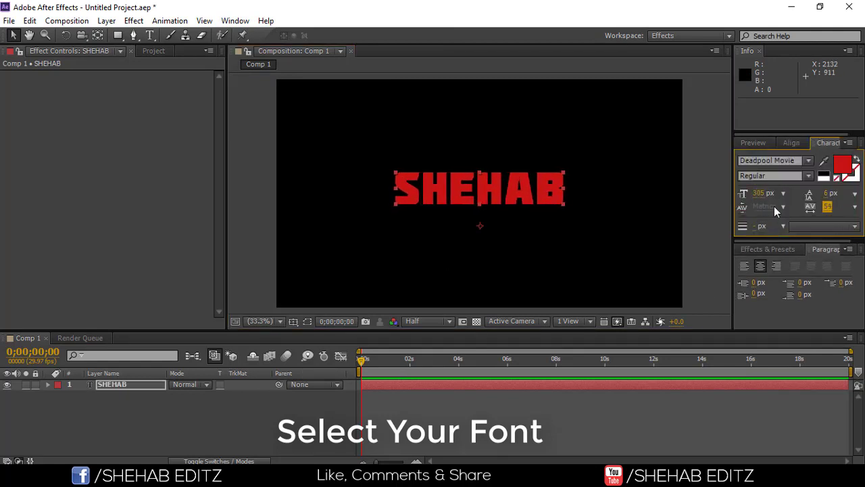
- Re-centre the enlarged SHEHAB title vertically and reselect its layer
{"action": "left_click", "coordinate": [546, 245]}
{"action": "left_click", "coordinate": [792, 142]}
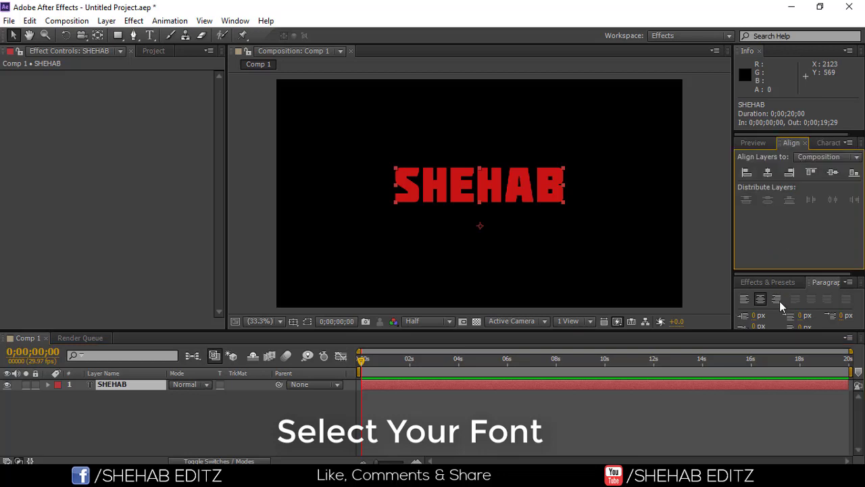
{"action": "left_click", "coordinate": [833, 172]}
{"action": "left_click", "coordinate": [590, 157]}
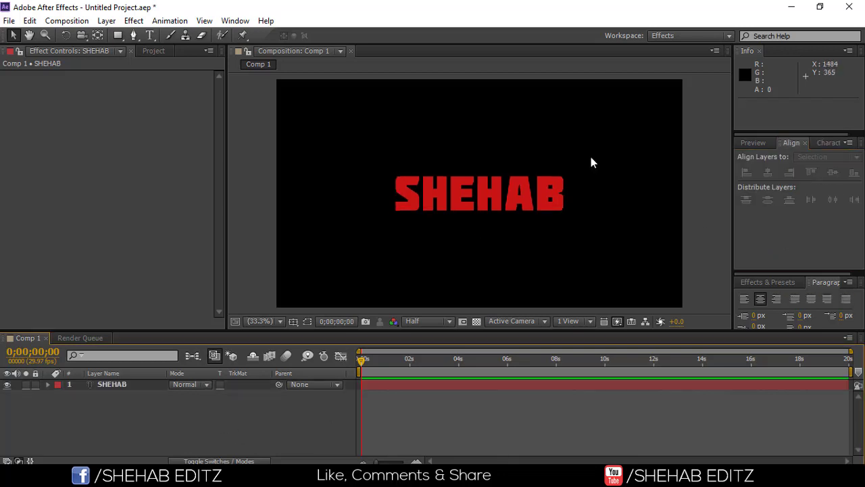
{"action": "left_click", "coordinate": [440, 202]}
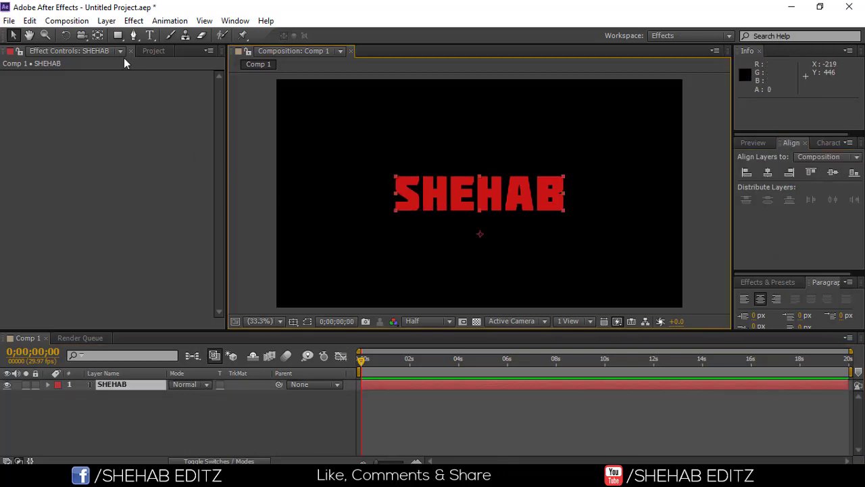
- Auto-trace SHEHAB into a new layer, hide the original text, and select Auto-traced SHEHAB
{"action": "left_click", "coordinate": [106, 21]}
{"action": "left_click", "coordinate": [162, 458]}
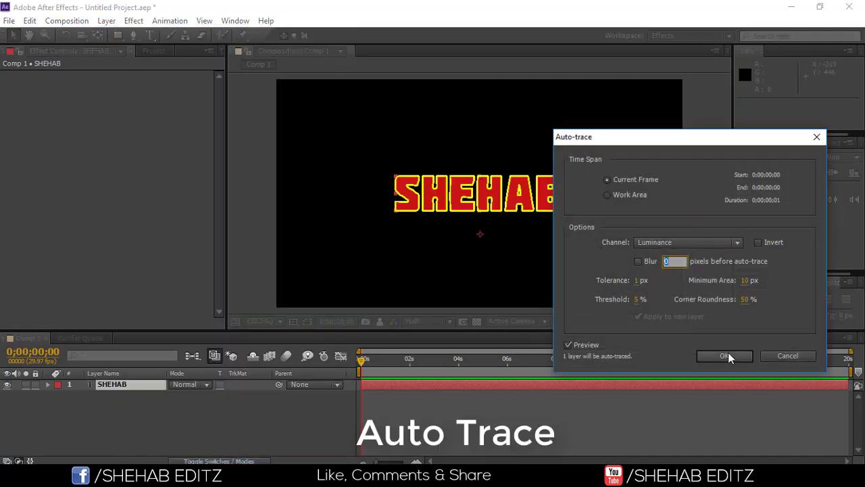
{"action": "left_click", "coordinate": [728, 357]}
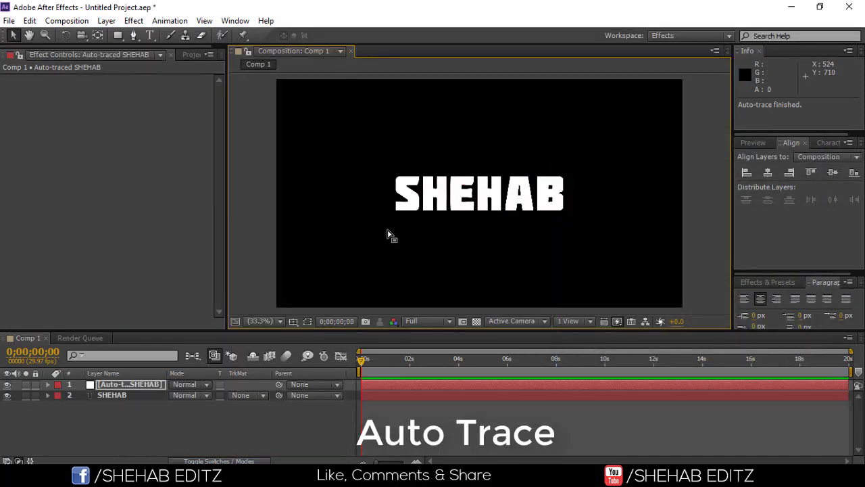
{"action": "left_click", "coordinate": [6, 395]}
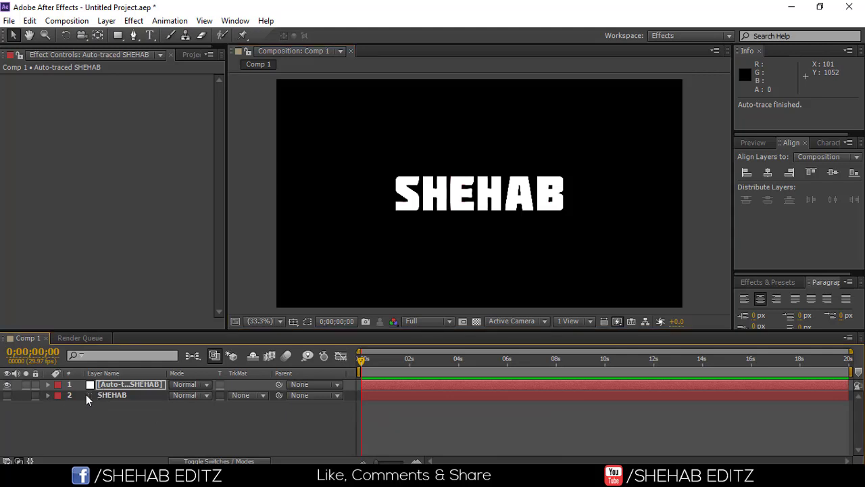
{"action": "left_click", "coordinate": [109, 384]}
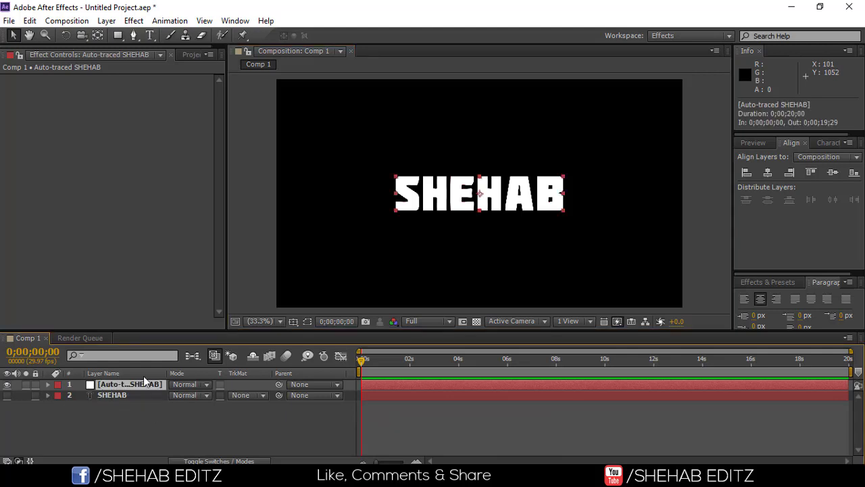
- Add a full-frame pure black solid named Element 3D
{"action": "right_click", "coordinate": [133, 434]}
{"action": "mouse_move", "coordinate": [193, 303]}
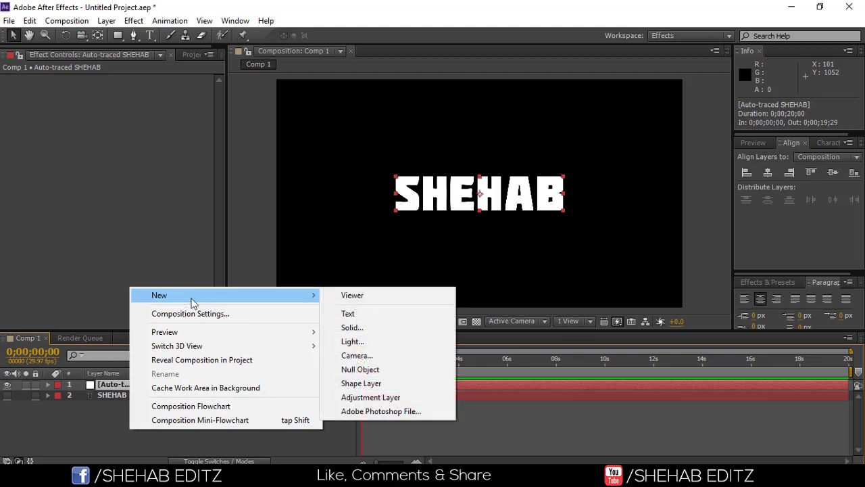
{"action": "left_click", "coordinate": [380, 328]}
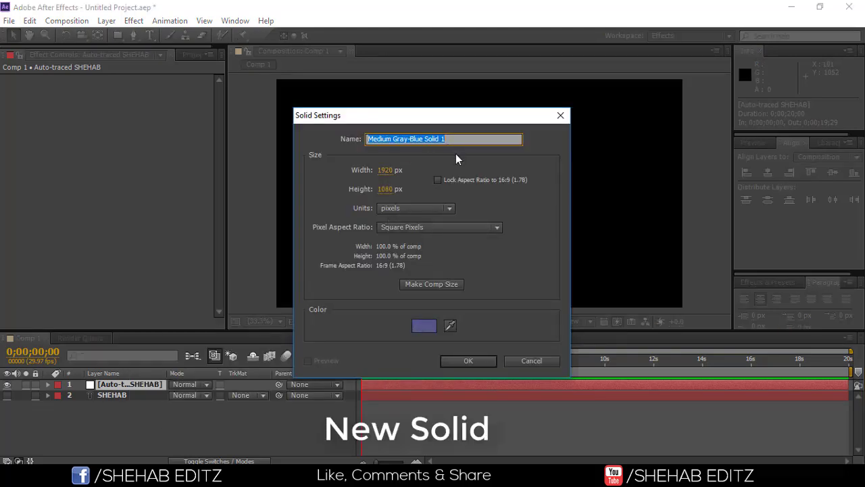
{"action": "type", "text": "Elemen"}
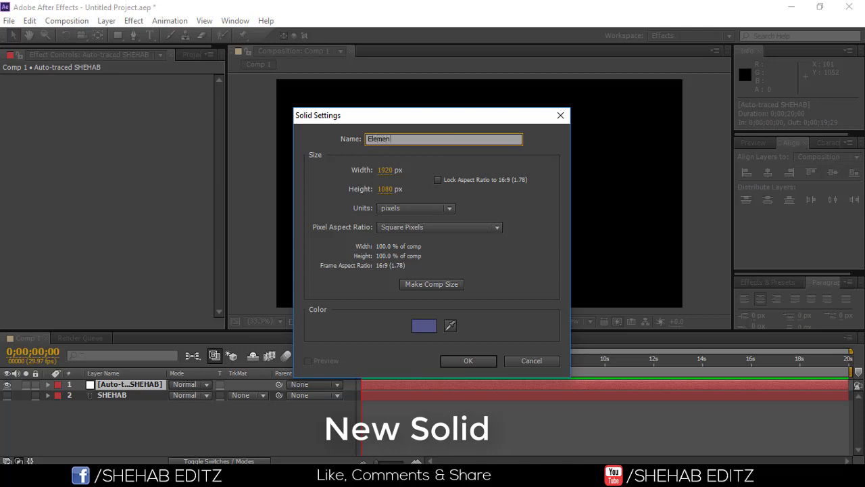
{"action": "type", "text": "t 3D"}
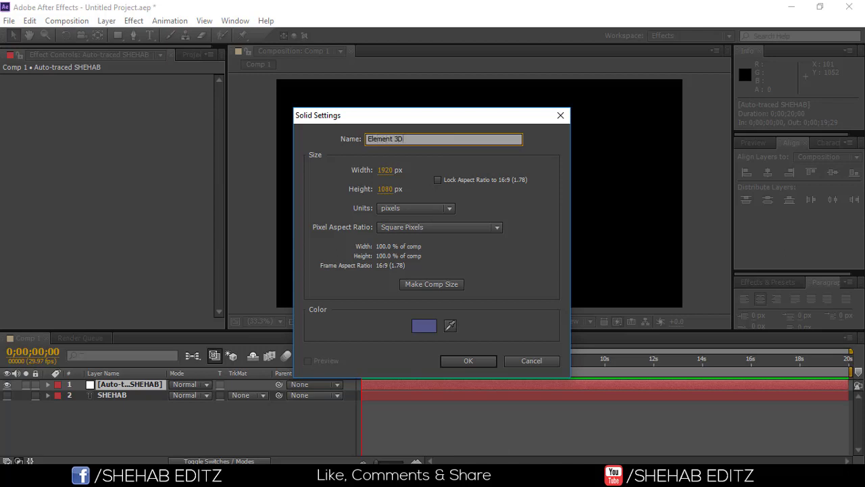
{"action": "left_click", "coordinate": [424, 326]}
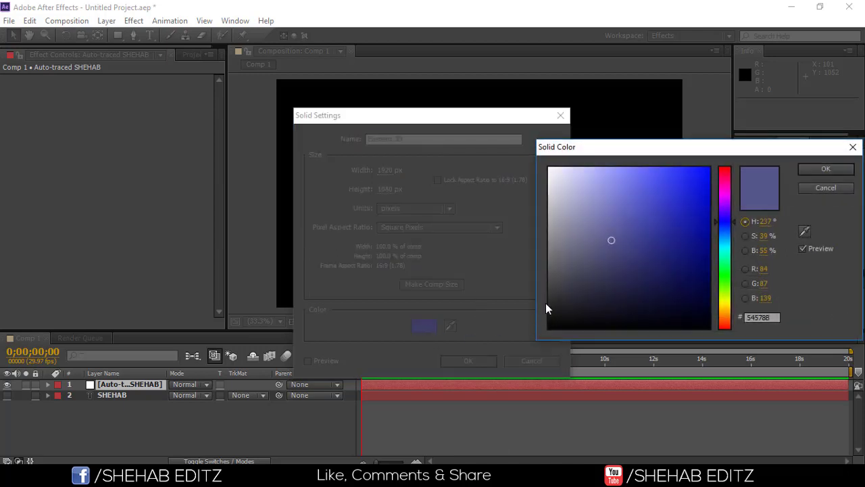
{"action": "left_click_drag", "start_coordinate": [567, 292], "coordinate": [548, 329]}
{"action": "left_click", "coordinate": [828, 169]}
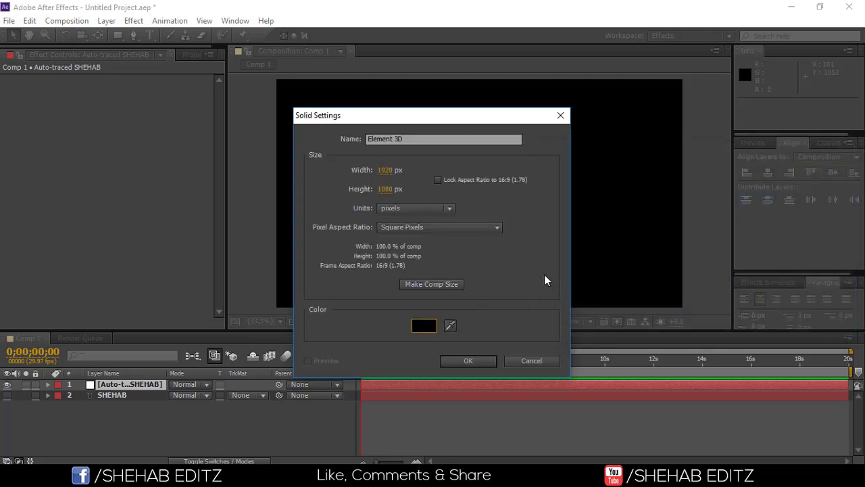
{"action": "left_click", "coordinate": [469, 358]}
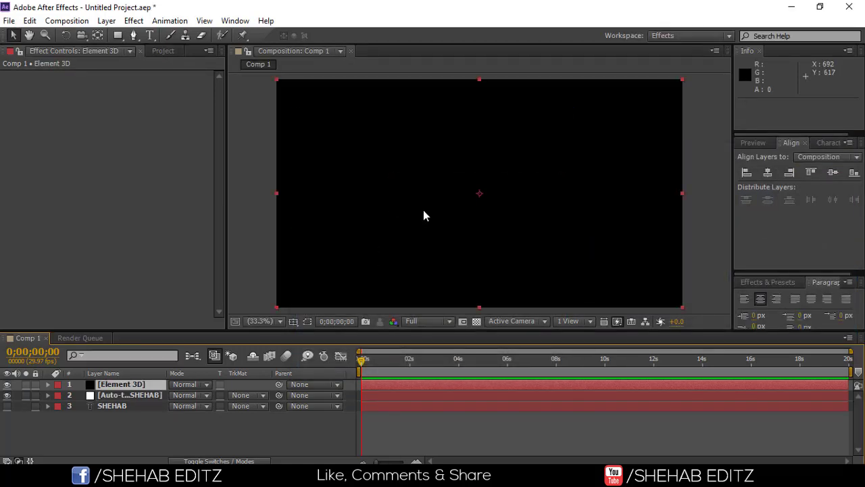
- Apply the Video Copilot Element effect to the Element 3D solid
{"action": "left_click", "coordinate": [119, 385]}
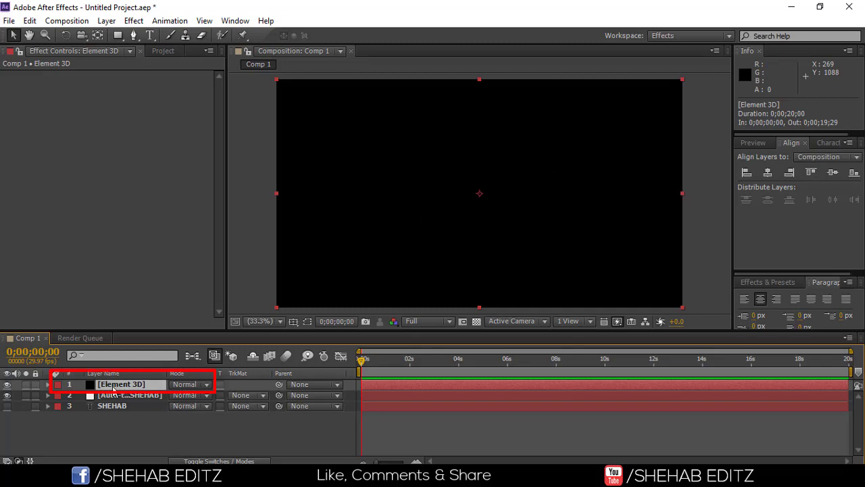
{"action": "left_click", "coordinate": [107, 21]}
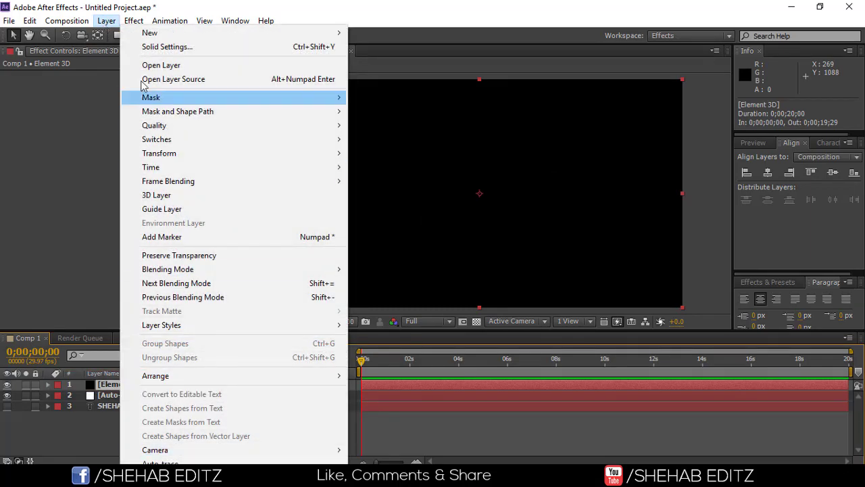
{"action": "left_click", "coordinate": [138, 22]}
{"action": "mouse_move", "coordinate": [105, 26]}
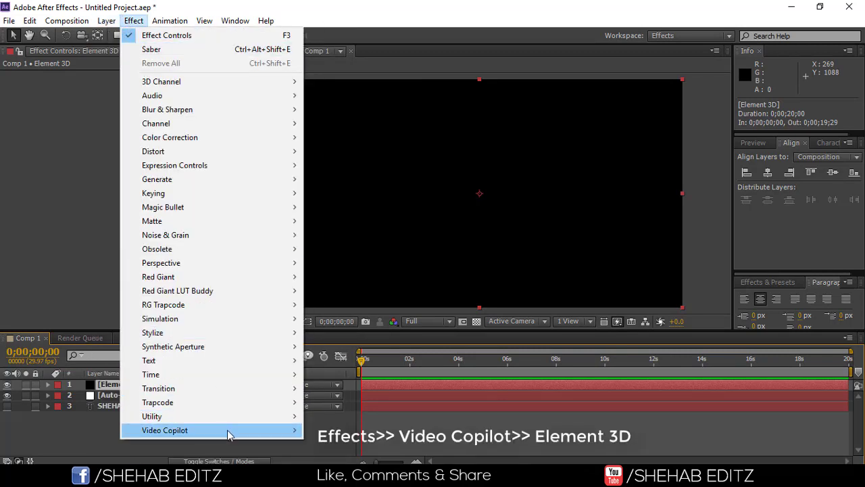
{"action": "mouse_move", "coordinate": [218, 434]}
{"action": "left_click", "coordinate": [341, 433]}
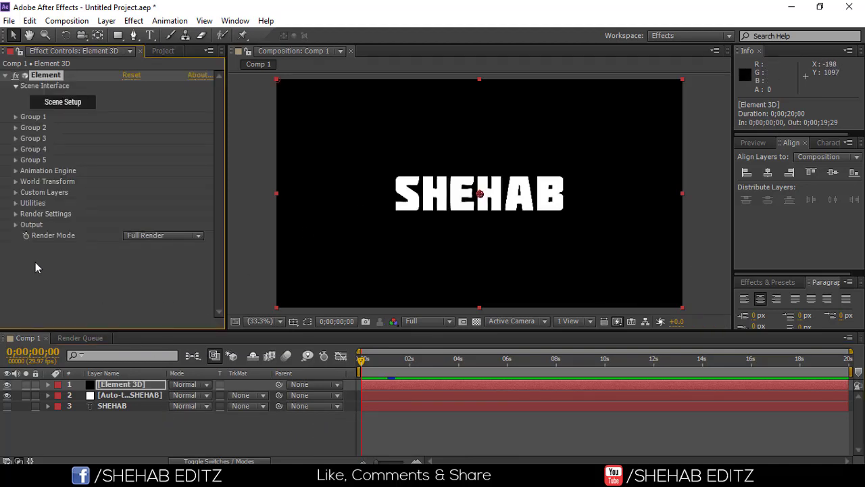
- Set Custom Layers Path Layer 1 to Auto-traced SHEHAB and open Scene Setup
{"action": "left_click", "coordinate": [16, 193]}
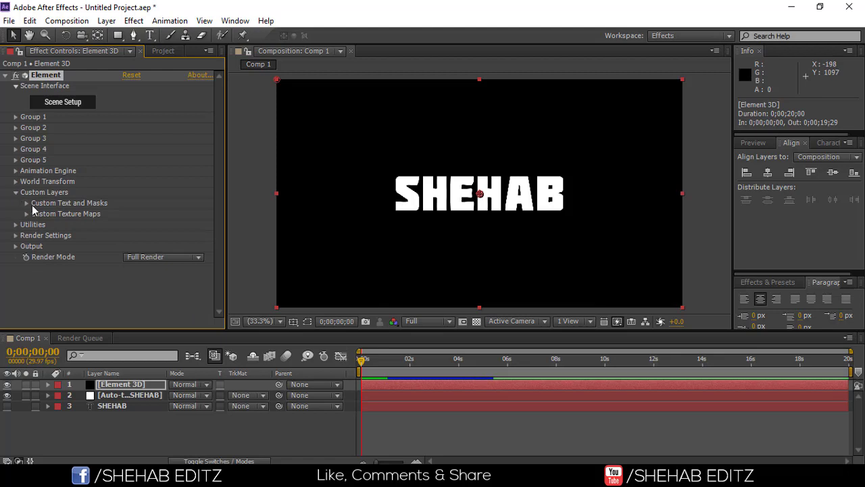
{"action": "left_click", "coordinate": [26, 203]}
{"action": "scroll", "coordinate": [23, 204], "scroll_direction": "down", "scroll_amount": 2}
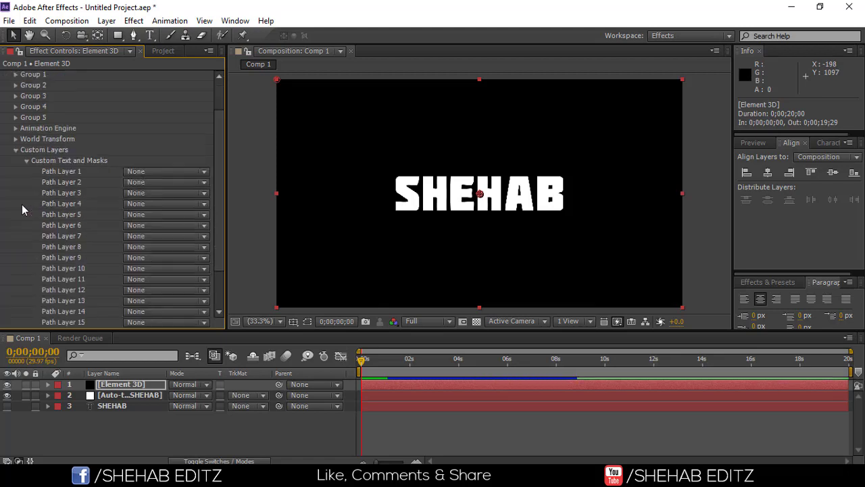
{"action": "left_click", "coordinate": [150, 172]}
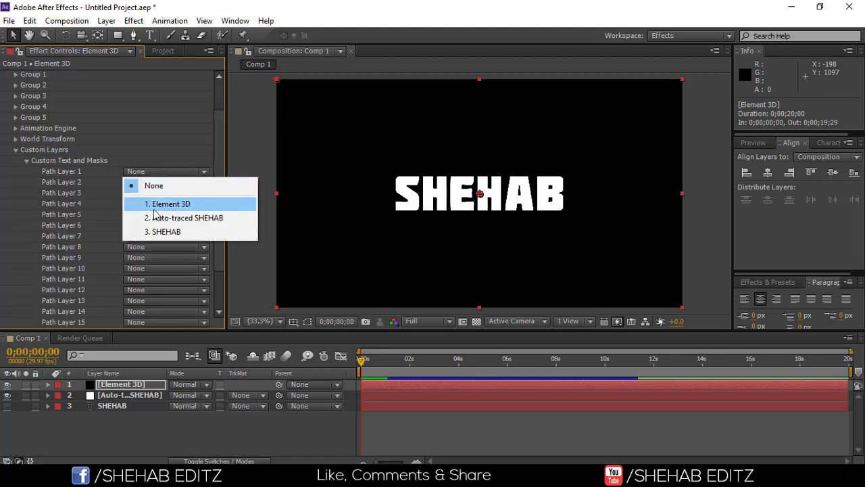
{"action": "left_click", "coordinate": [186, 218]}
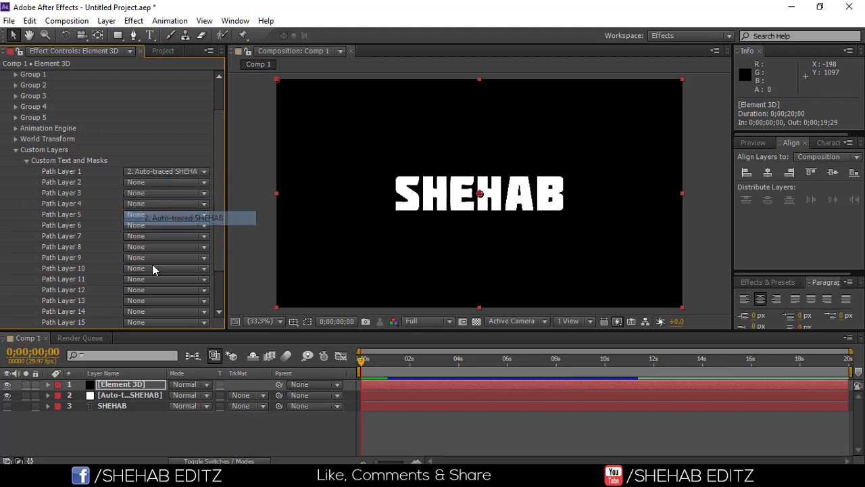
{"action": "scroll", "coordinate": [43, 245], "scroll_direction": "up", "scroll_amount": 2}
{"action": "left_click", "coordinate": [15, 193]}
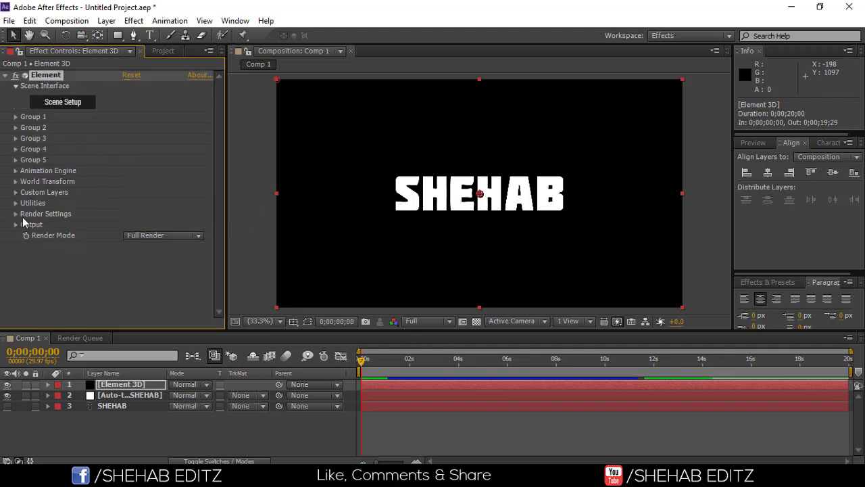
{"action": "left_click", "coordinate": [57, 108]}
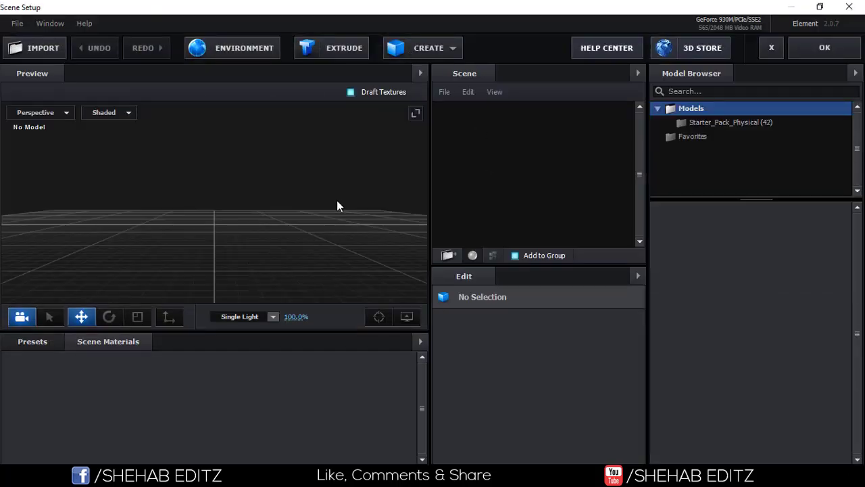
- Extrude the SHEHAB path into a 3D Extrusion Model and turn off the preview grid
{"action": "left_click", "coordinate": [334, 50]}
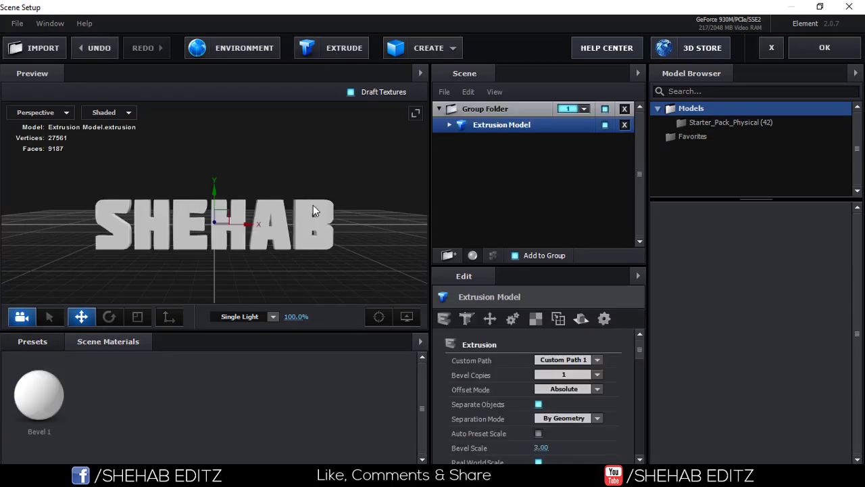
{"action": "mouse_move", "coordinate": [313, 204]}
{"action": "left_mouse_down"}
{"action": "mouse_move", "coordinate": [329, 228]}
{"action": "mouse_move", "coordinate": [365, 207]}
{"action": "left_mouse_up"}
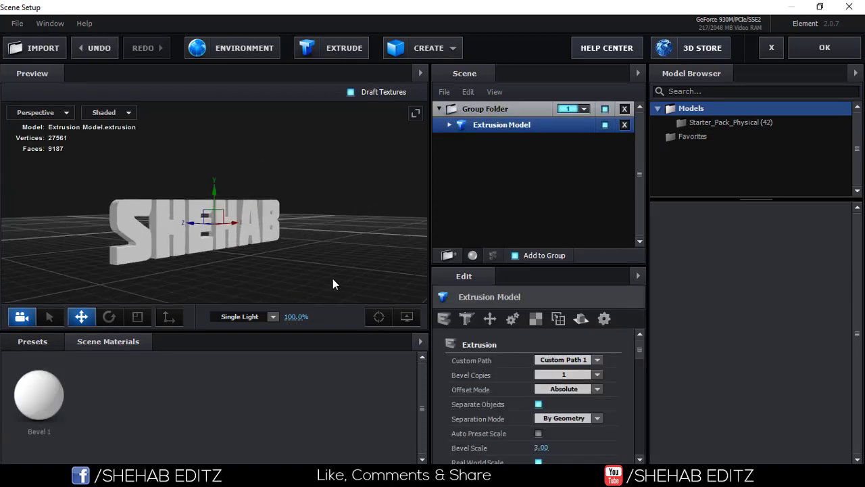
{"action": "left_click", "coordinate": [402, 321]}
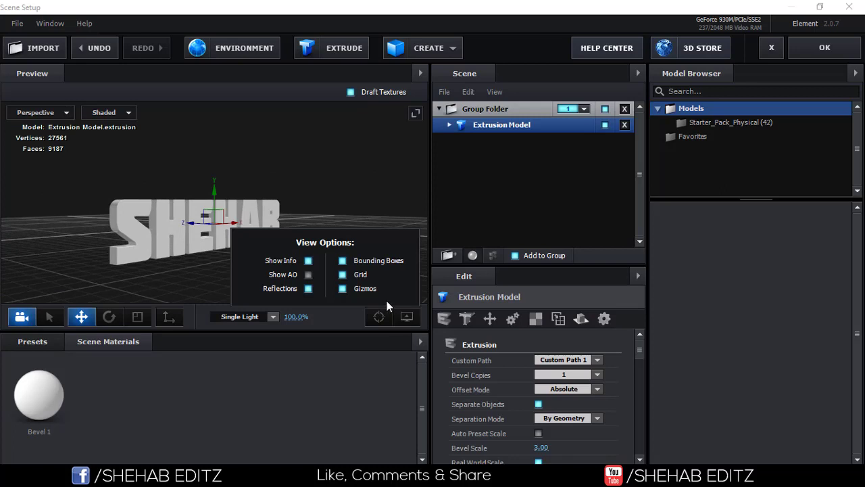
{"action": "left_click", "coordinate": [343, 274]}
{"action": "mouse_move", "coordinate": [280, 189]}
{"action": "left_mouse_down"}
{"action": "mouse_move", "coordinate": [242, 161]}
{"action": "mouse_move", "coordinate": [279, 158]}
{"action": "mouse_move", "coordinate": [236, 158]}
{"action": "mouse_move", "coordinate": [240, 174]}
{"action": "mouse_move", "coordinate": [293, 208]}
{"action": "left_mouse_up"}
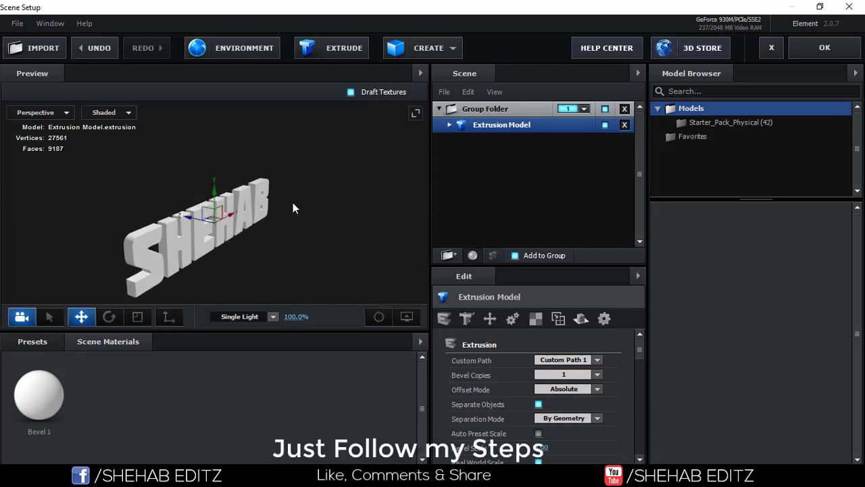
{"action": "left_click", "coordinate": [449, 125]}
- Try Bevel 1 Extrude depths of 4 and 3, settling on 3.50
{"action": "left_click", "coordinate": [493, 142]}
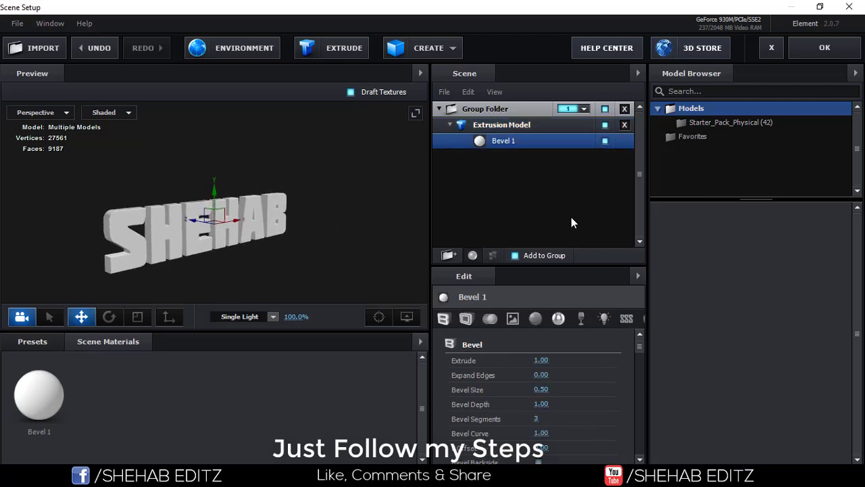
{"action": "left_click", "coordinate": [540, 360]}
{"action": "type", "text": "4"}
{"action": "key", "text": "Return"}
{"action": "mouse_move", "coordinate": [248, 203]}
{"action": "left_mouse_down"}
{"action": "mouse_move", "coordinate": [226, 172]}
{"action": "mouse_move", "coordinate": [223, 258]}
{"action": "left_mouse_up"}
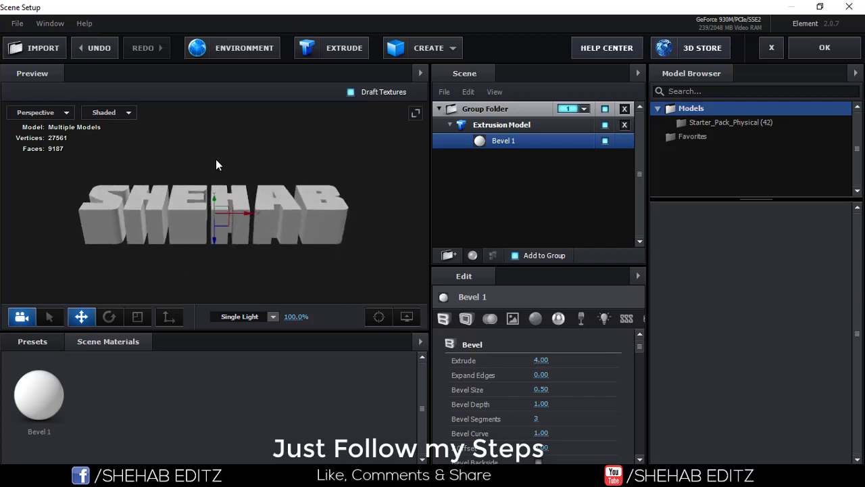
{"action": "left_click", "coordinate": [540, 359]}
{"action": "type", "text": "3"}
{"action": "key", "text": "Return"}
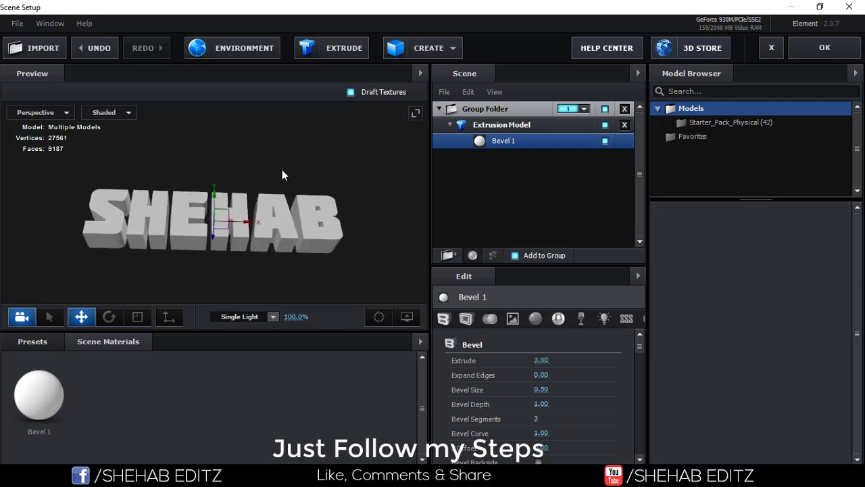
{"action": "mouse_move", "coordinate": [282, 174]}
{"action": "left_mouse_down"}
{"action": "mouse_move", "coordinate": [368, 230]}
{"action": "mouse_move", "coordinate": [344, 227]}
{"action": "left_mouse_up"}
{"action": "left_click_drag", "start_coordinate": [536, 361], "coordinate": [558, 359]}
{"action": "type", "text": "3.5"}
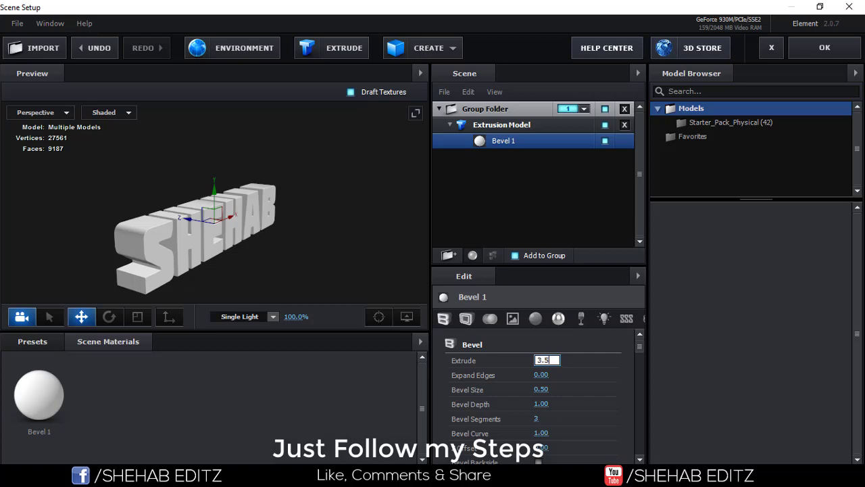
{"action": "key", "text": "Return"}
{"action": "mouse_move", "coordinate": [297, 234]}
{"action": "left_mouse_down"}
{"action": "mouse_move", "coordinate": [245, 200]}
{"action": "mouse_move", "coordinate": [271, 232]}
{"action": "left_mouse_up"}
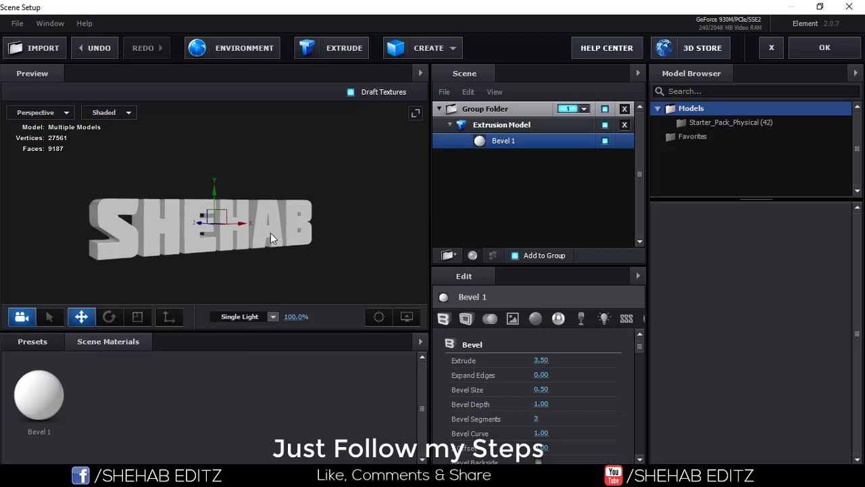
{"action": "left_click", "coordinate": [504, 127]}
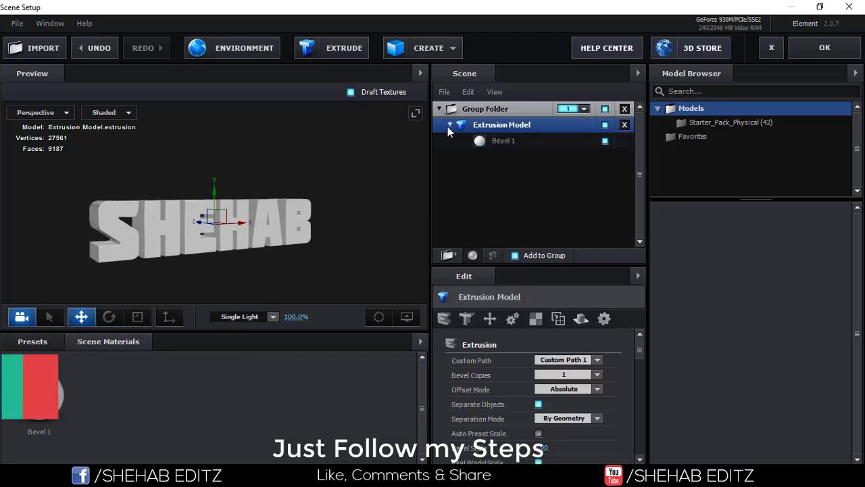
- Duplicate the Extrusion Model and enable Bevel Outline on the copy's Bevel 1
{"action": "left_click", "coordinate": [447, 126]}
{"action": "right_click", "coordinate": [500, 125]}
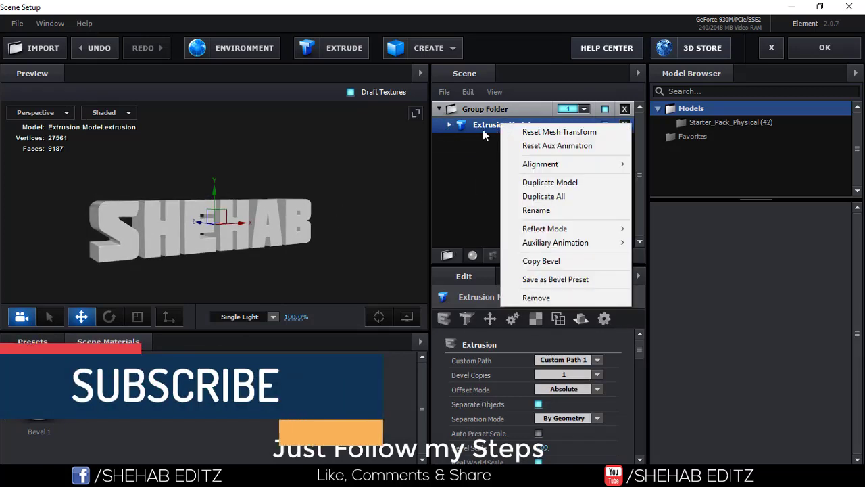
{"action": "left_click", "coordinate": [551, 182]}
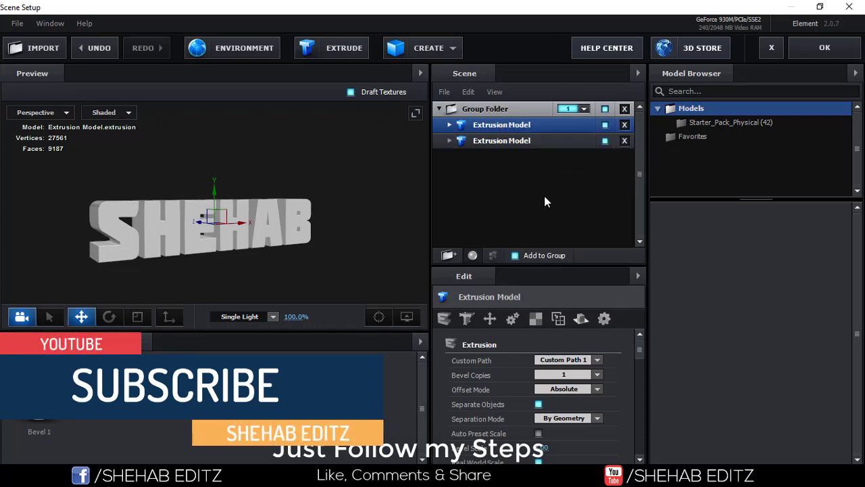
{"action": "left_click", "coordinate": [498, 142]}
{"action": "left_click", "coordinate": [449, 141]}
{"action": "left_click", "coordinate": [510, 156]}
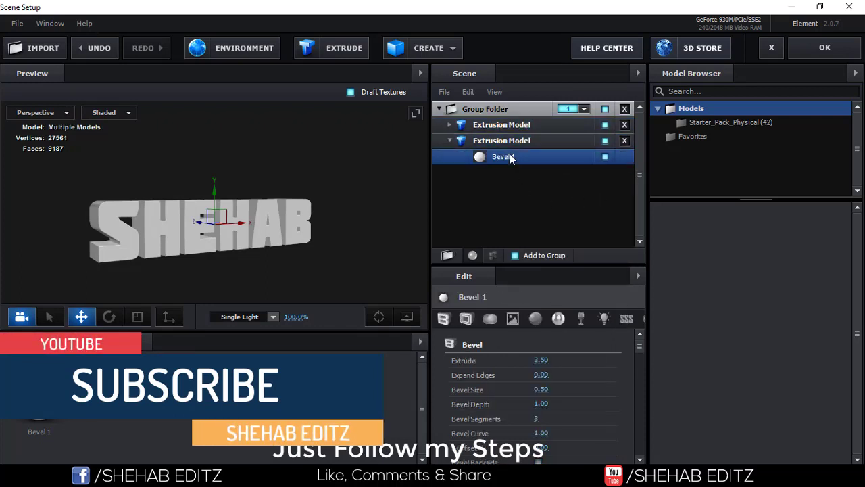
{"action": "scroll", "coordinate": [568, 406], "scroll_direction": "down", "scroll_amount": 1}
{"action": "scroll", "coordinate": [562, 410], "scroll_direction": "down", "scroll_amount": 2}
{"action": "scroll", "coordinate": [513, 392], "scroll_direction": "down", "scroll_amount": 2}
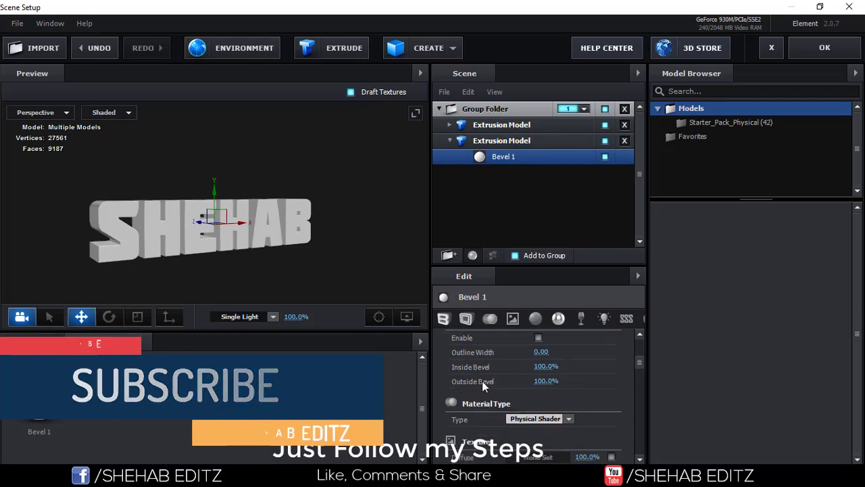
{"action": "scroll", "coordinate": [482, 382], "scroll_direction": "up", "scroll_amount": 1}
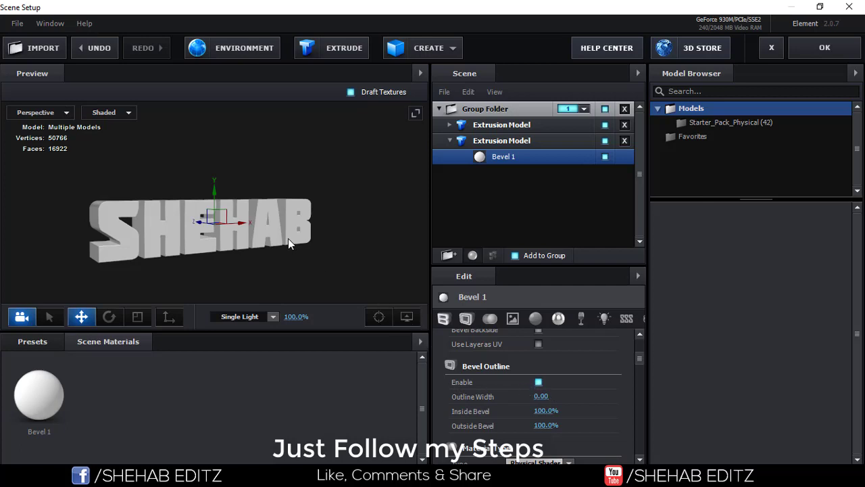
- Show the first model again and apply Pro_Shaders_2 Metal clean_metal_brushed to the copy's bevel
{"action": "left_click", "coordinate": [604, 125]}
{"action": "mouse_move", "coordinate": [206, 244]}
{"action": "left_mouse_down"}
{"action": "mouse_move", "coordinate": [279, 220]}
{"action": "mouse_move", "coordinate": [317, 235]}
{"action": "left_mouse_up"}
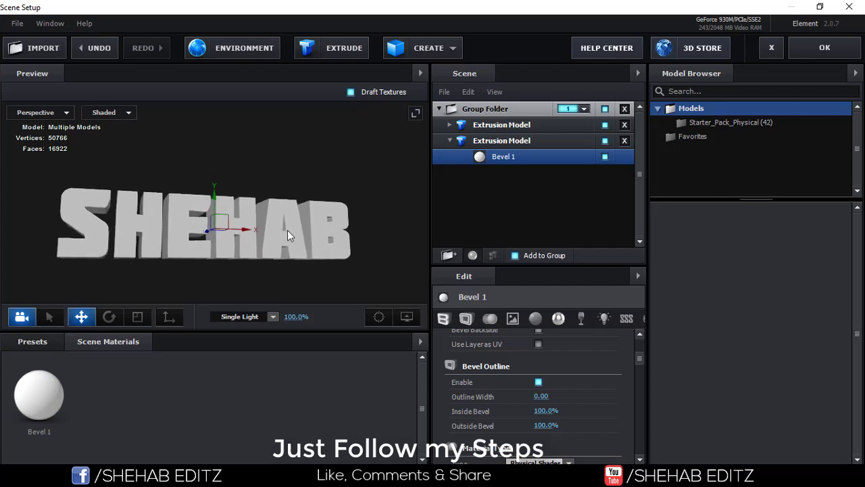
{"action": "left_click", "coordinate": [40, 341]}
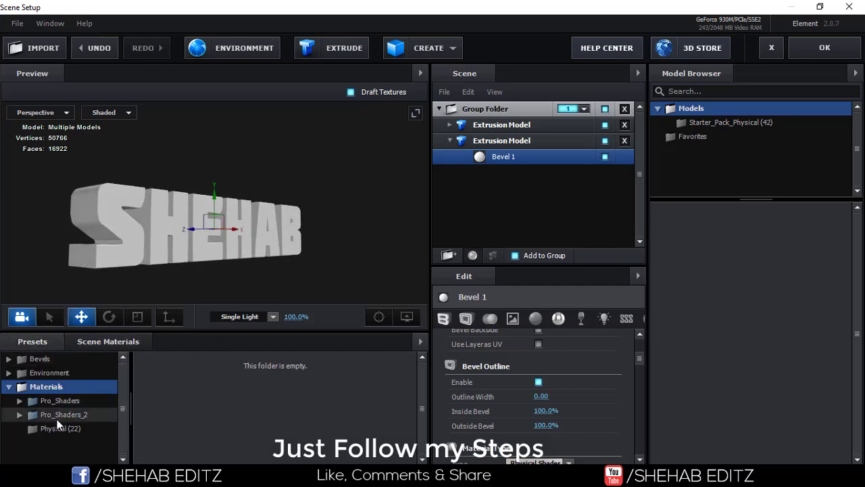
{"action": "left_click", "coordinate": [19, 414]}
{"action": "scroll", "coordinate": [91, 424], "scroll_direction": "down", "scroll_amount": 2}
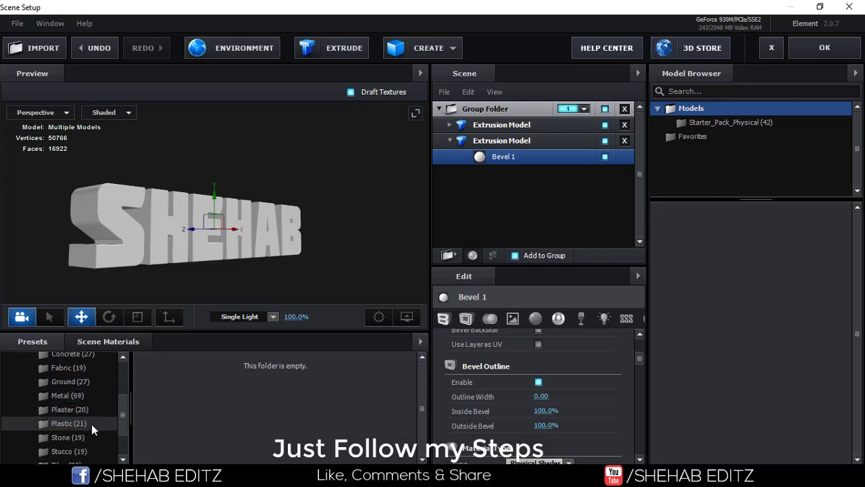
{"action": "scroll", "coordinate": [49, 429], "scroll_direction": "up", "scroll_amount": 1}
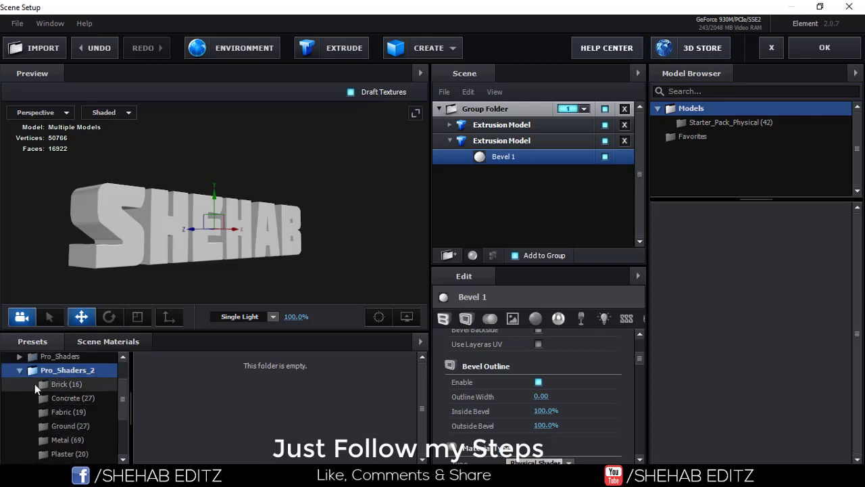
{"action": "left_click", "coordinate": [67, 441]}
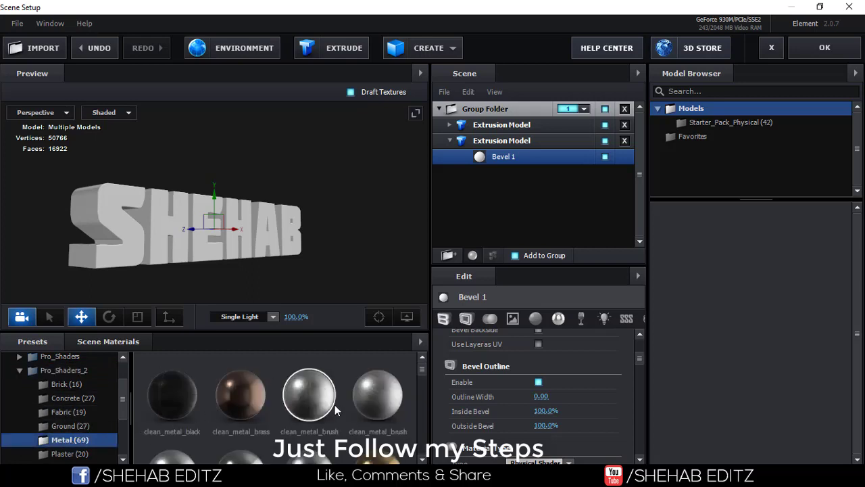
{"action": "left_click_drag", "start_coordinate": [313, 395], "coordinate": [503, 156]}
- Set the copy's Bevel Outline width to 0.26, checking it from the side
{"action": "mouse_move", "coordinate": [262, 250]}
{"action": "left_mouse_down"}
{"action": "mouse_move", "coordinate": [90, 212]}
{"action": "mouse_move", "coordinate": [90, 228]}
{"action": "mouse_move", "coordinate": [278, 303]}
{"action": "left_mouse_up"}
{"action": "scroll", "coordinate": [571, 373], "scroll_direction": "up", "scroll_amount": 5}
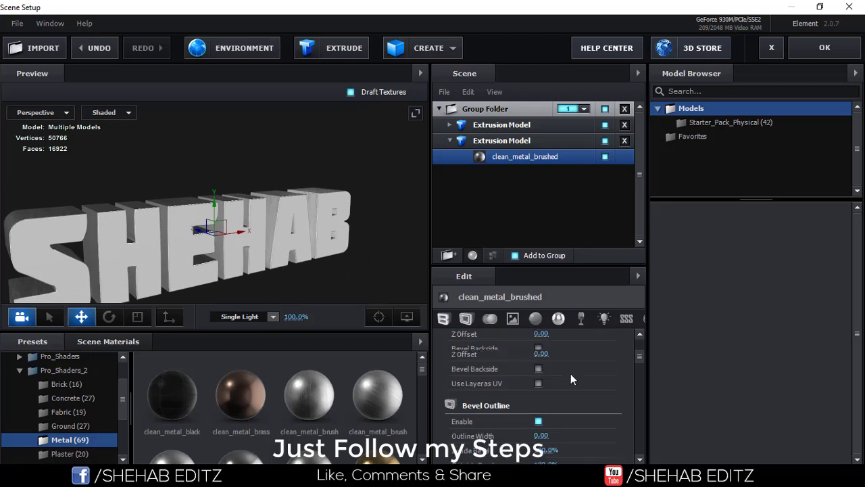
{"action": "scroll", "coordinate": [555, 386], "scroll_direction": "down", "scroll_amount": 5}
{"action": "scroll", "coordinate": [555, 391], "scroll_direction": "down", "scroll_amount": 2}
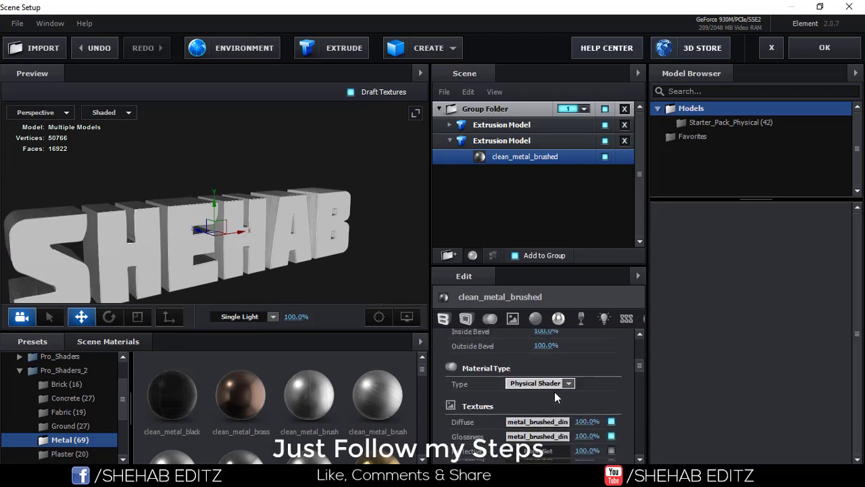
{"action": "scroll", "coordinate": [554, 391], "scroll_direction": "up", "scroll_amount": 2}
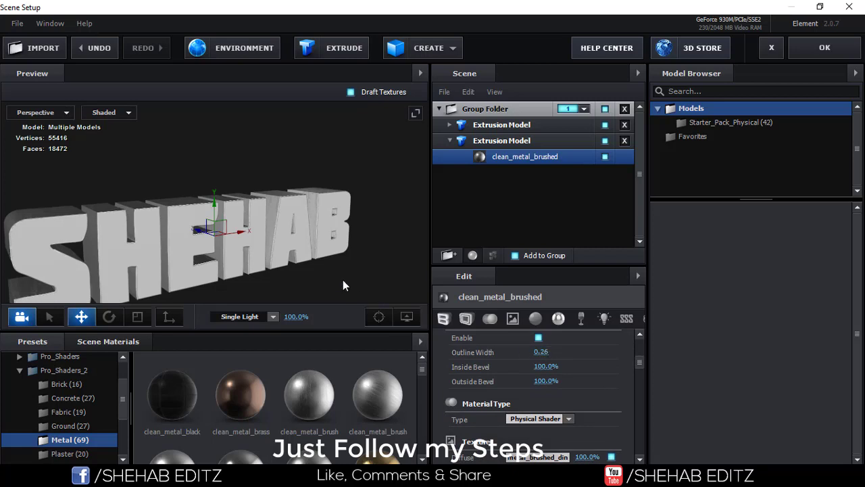
{"action": "mouse_move", "coordinate": [344, 281]}
{"action": "left_mouse_down"}
{"action": "mouse_move", "coordinate": [312, 182]}
{"action": "mouse_move", "coordinate": [311, 233]}
{"action": "left_mouse_up"}
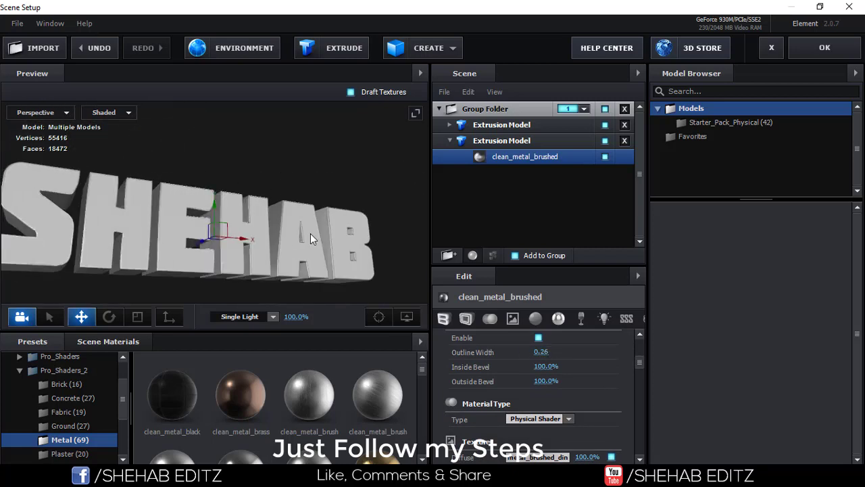
- Collapse the second model and browse the material presets to the Physical folder
{"action": "left_click_drag", "start_coordinate": [310, 233], "coordinate": [318, 242]}
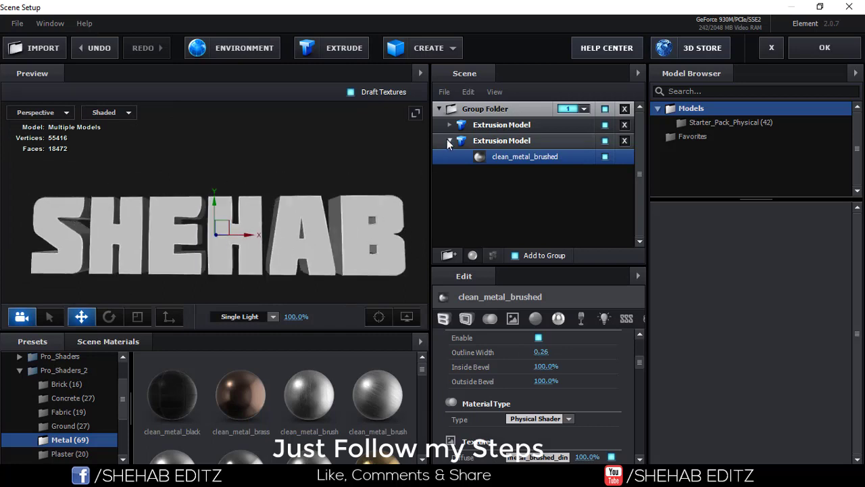
{"action": "left_click", "coordinate": [447, 139]}
{"action": "double_click", "coordinate": [60, 370]}
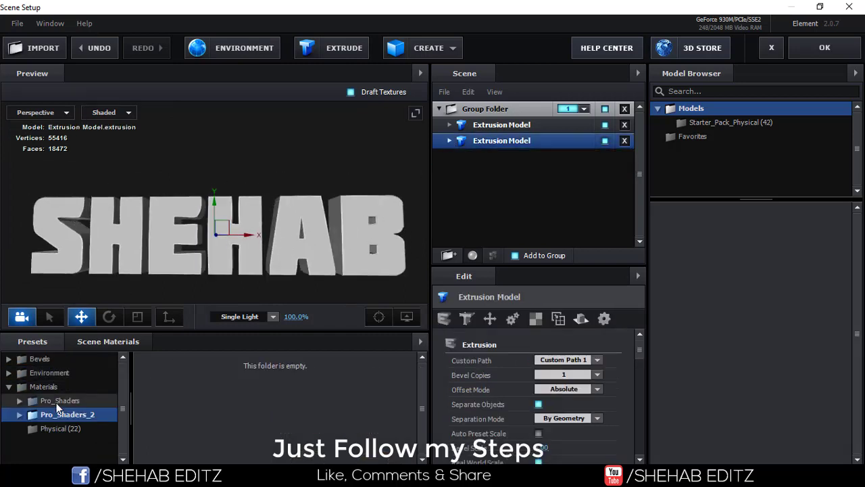
{"action": "double_click", "coordinate": [60, 403]}
{"action": "left_click", "coordinate": [70, 456]}
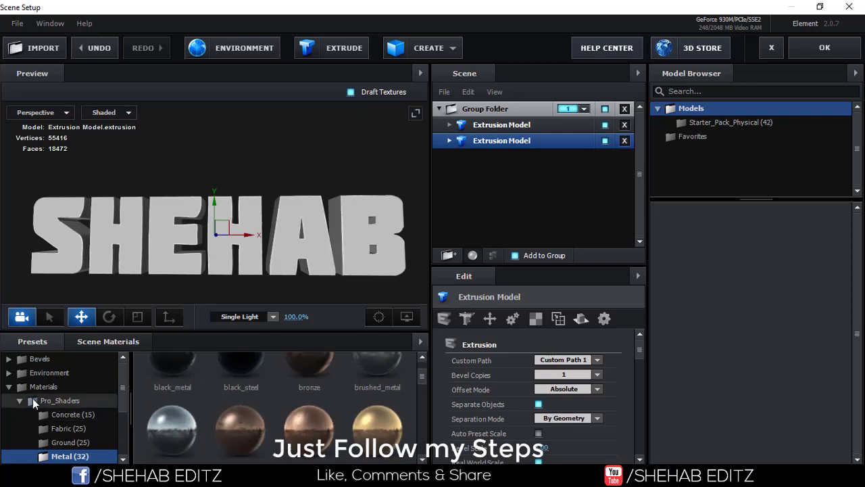
{"action": "left_click", "coordinate": [9, 387]}
{"action": "left_click", "coordinate": [65, 429]}
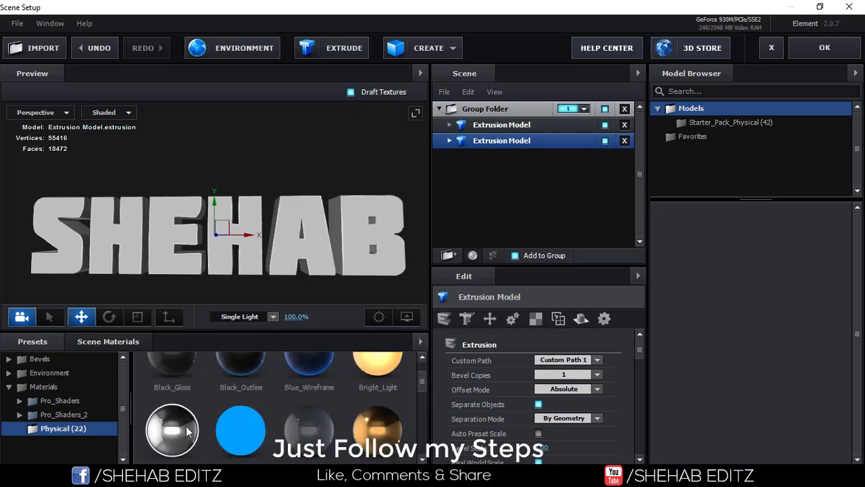
- Apply Chrome to the first Extrusion Model's Bevel 1 and inspect the metallic look
{"action": "left_click", "coordinate": [449, 124]}
{"action": "left_click", "coordinate": [500, 140]}
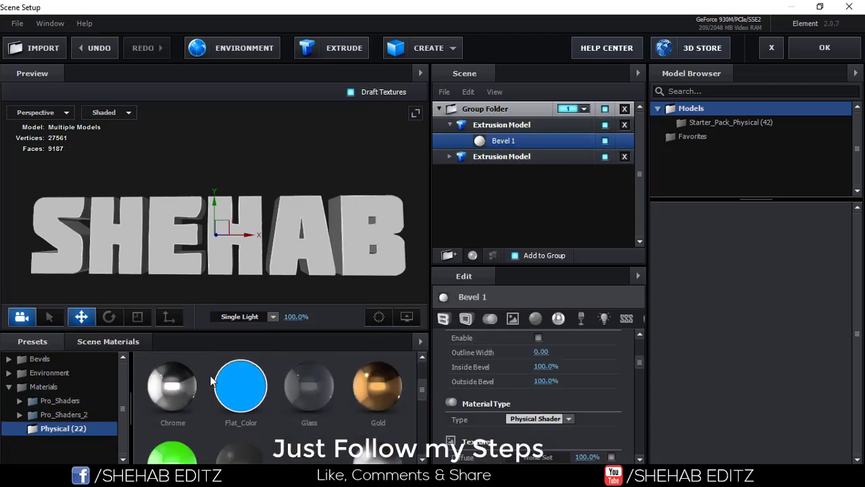
{"action": "left_click_drag", "start_coordinate": [176, 385], "coordinate": [539, 142]}
{"action": "left_click_drag", "start_coordinate": [375, 237], "coordinate": [300, 213]}
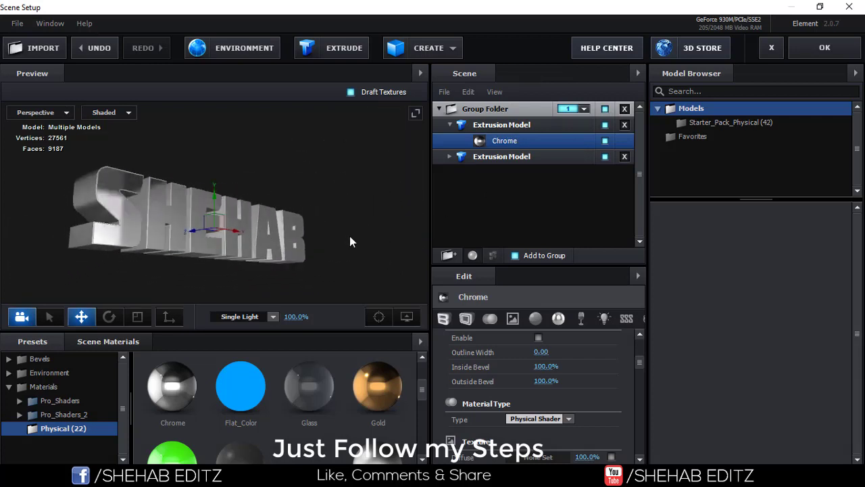
{"action": "left_click_drag", "start_coordinate": [299, 213], "coordinate": [349, 235]}
- Duplicate the second extrusion model and apply the Gold material to the new third layer
{"action": "left_click", "coordinate": [502, 156]}
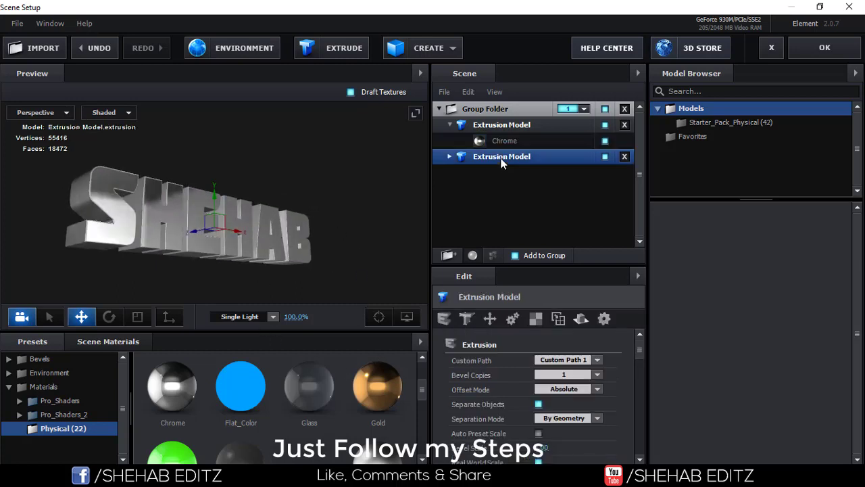
{"action": "right_click", "coordinate": [502, 156]}
{"action": "left_click", "coordinate": [531, 217]}
{"action": "left_click", "coordinate": [449, 173]}
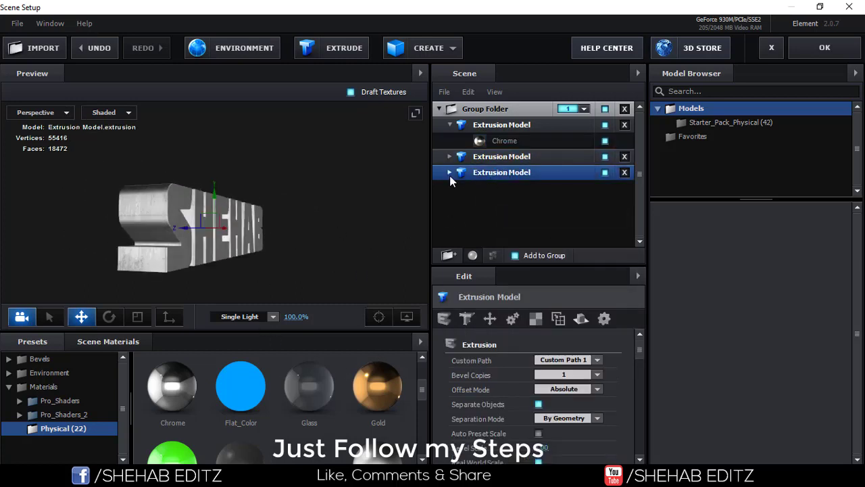
{"action": "left_click", "coordinate": [508, 189]}
{"action": "scroll", "coordinate": [513, 383], "scroll_direction": "up", "scroll_amount": 1}
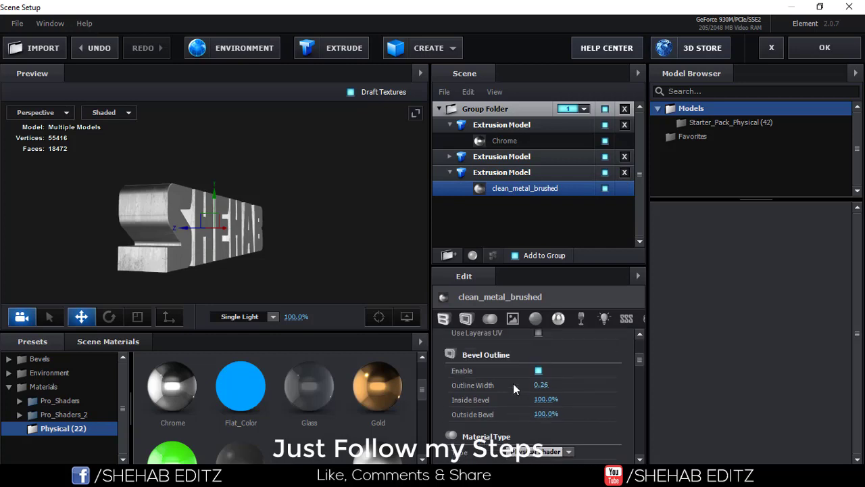
{"action": "scroll", "coordinate": [519, 371], "scroll_direction": "up", "scroll_amount": 4}
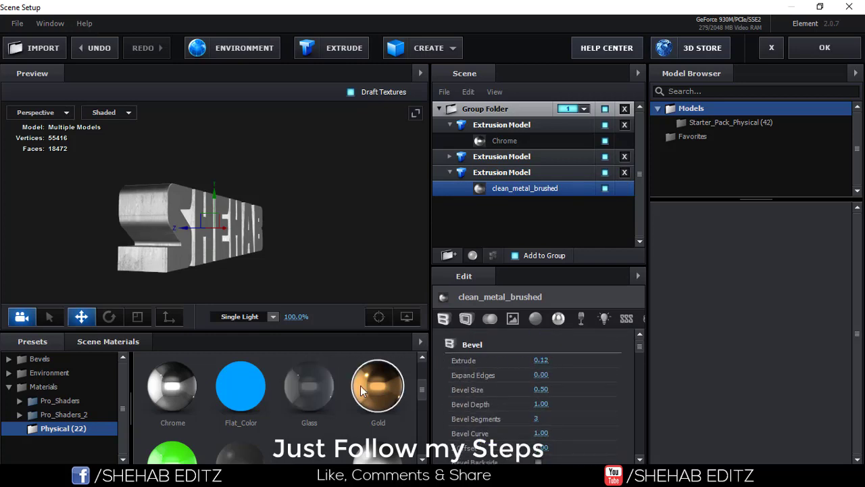
{"action": "left_click_drag", "start_coordinate": [361, 391], "coordinate": [501, 173]}
- Raise the Gold layer's Extrude to 0.89 and offset it along the depth axis
{"action": "scroll", "coordinate": [544, 363], "scroll_direction": "down", "scroll_amount": 2}
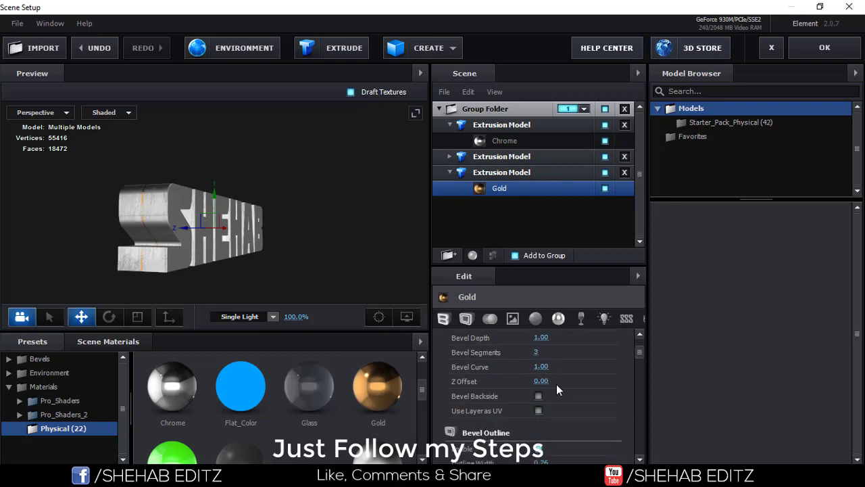
{"action": "scroll", "coordinate": [541, 378], "scroll_direction": "down", "scroll_amount": 3}
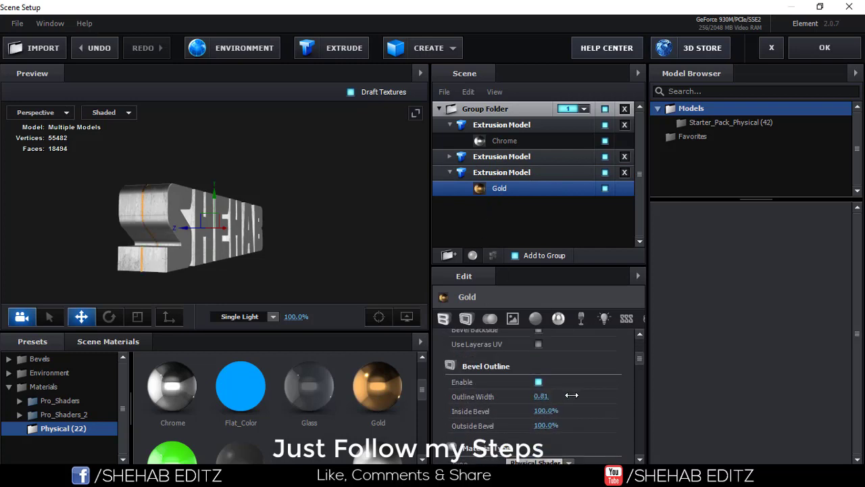
{"action": "scroll", "coordinate": [557, 366], "scroll_direction": "up", "scroll_amount": 5}
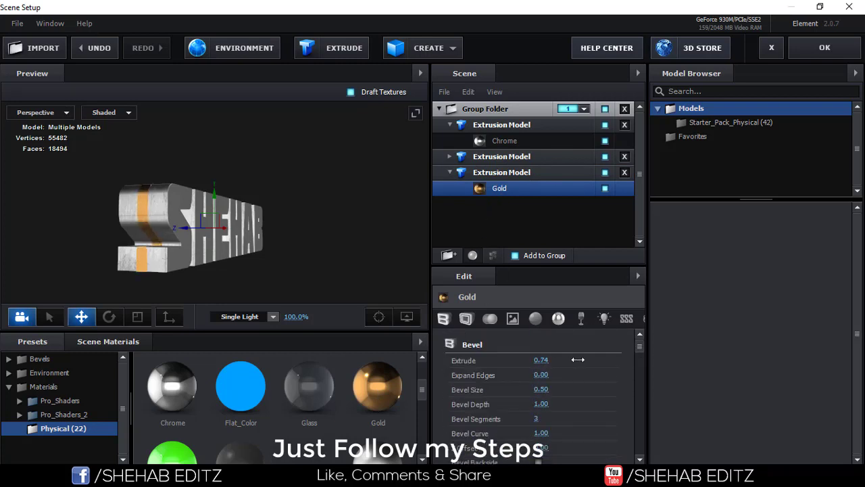
{"action": "left_click_drag", "start_coordinate": [578, 360], "coordinate": [581, 360]}
{"action": "left_click_drag", "start_coordinate": [312, 257], "coordinate": [178, 232]}
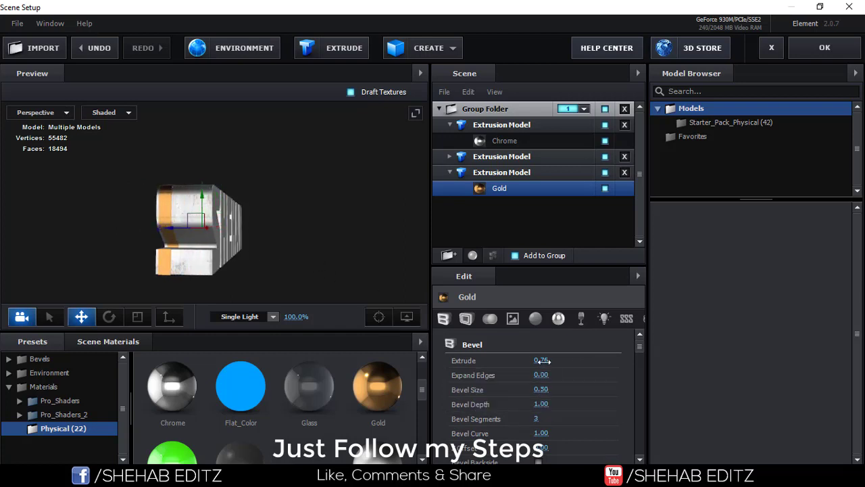
{"action": "left_click_drag", "start_coordinate": [224, 263], "coordinate": [208, 265]}
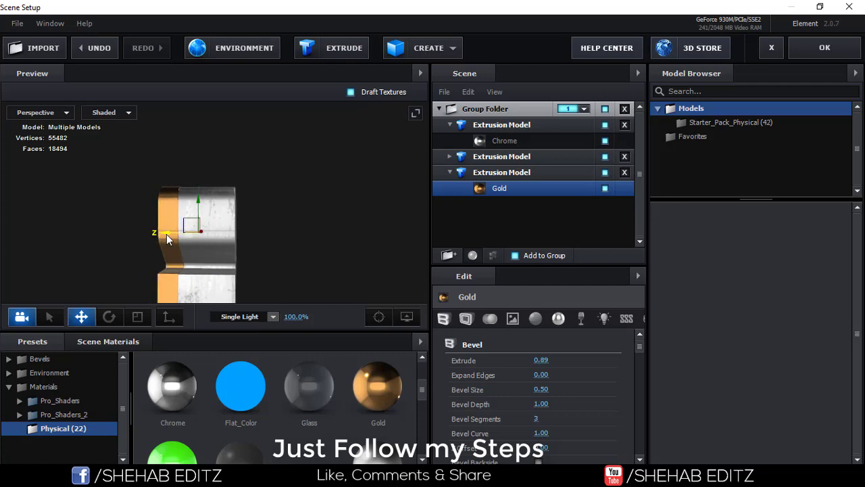
{"action": "left_click_drag", "start_coordinate": [167, 238], "coordinate": [170, 240]}
- Duplicate the Gold extrusion model and shift the copy along the depth axis
{"action": "right_click", "coordinate": [511, 177]}
{"action": "left_click", "coordinate": [556, 234]}
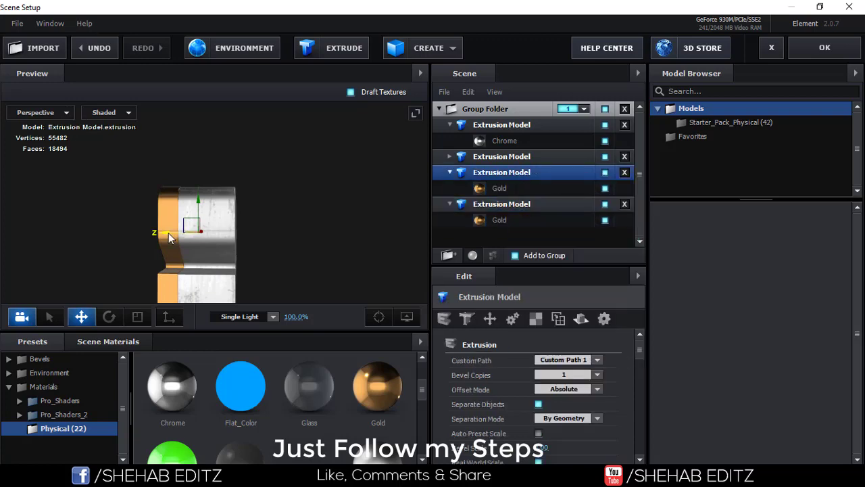
{"action": "left_click_drag", "start_coordinate": [164, 232], "coordinate": [201, 239]}
{"action": "left_click_drag", "start_coordinate": [247, 268], "coordinate": [276, 243]}
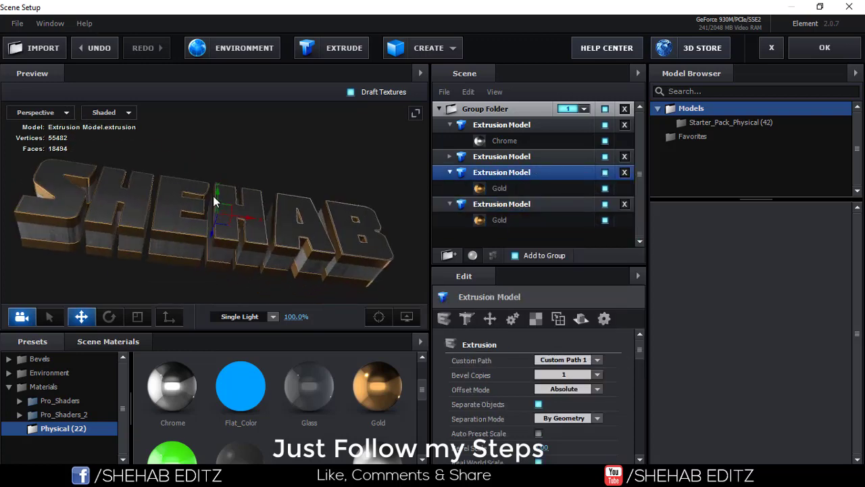
- Adjust the first Gold layer's extrude depth and inspect the second Gold material
{"action": "left_click", "coordinate": [500, 188]}
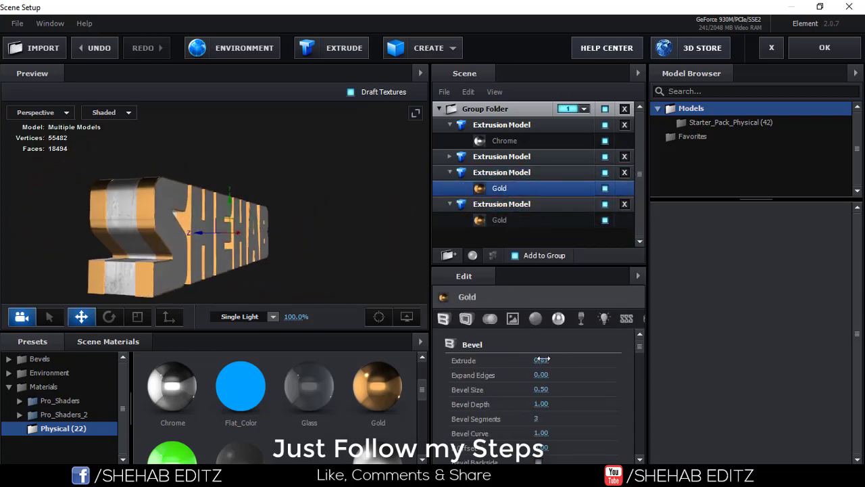
{"action": "left_click_drag", "start_coordinate": [544, 359], "coordinate": [589, 374]}
{"action": "scroll", "coordinate": [546, 410], "scroll_direction": "down", "scroll_amount": 3}
{"action": "left_click_drag", "start_coordinate": [276, 242], "coordinate": [296, 251]}
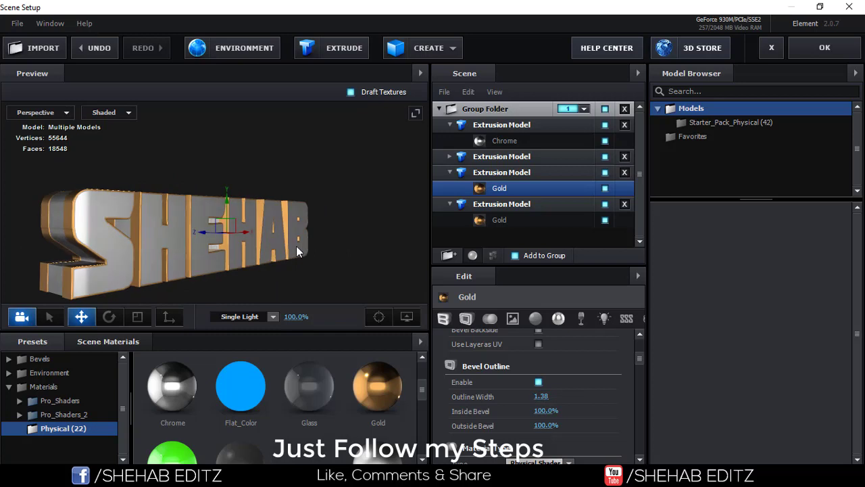
{"action": "mouse_move", "coordinate": [216, 236]}
{"action": "left_mouse_down"}
{"action": "mouse_move", "coordinate": [207, 237]}
{"action": "mouse_move", "coordinate": [322, 245]}
{"action": "left_mouse_up"}
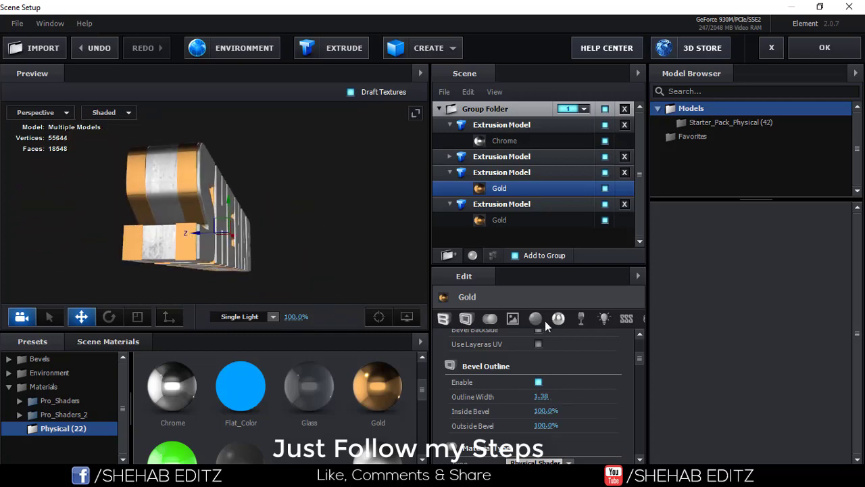
{"action": "left_click", "coordinate": [504, 221]}
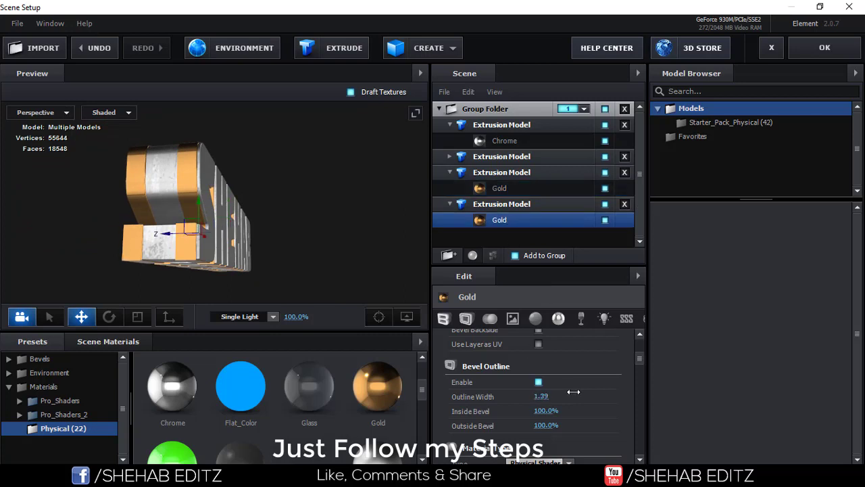
{"action": "mouse_move", "coordinate": [251, 261]}
{"action": "left_mouse_down"}
{"action": "mouse_move", "coordinate": [415, 200]}
{"action": "mouse_move", "coordinate": [241, 216]}
{"action": "left_mouse_up"}
- Duplicate the fourth extrusion model to add a fifth layer
{"action": "left_click", "coordinate": [449, 204]}
{"action": "left_click", "coordinate": [450, 172]}
{"action": "right_click", "coordinate": [521, 187]}
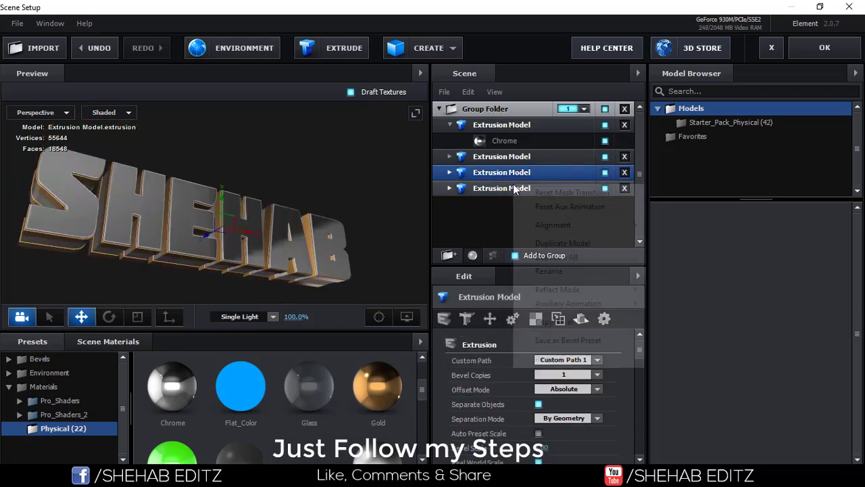
{"action": "left_click", "coordinate": [561, 243]}
{"action": "mouse_move", "coordinate": [358, 251]}
{"action": "left_mouse_down"}
{"action": "mouse_move", "coordinate": [168, 238]}
{"action": "mouse_move", "coordinate": [266, 258]}
{"action": "left_mouse_up"}
- Replace the fourth extrusion model's Gold material with Glass from Scene Materials
{"action": "left_click", "coordinate": [450, 188]}
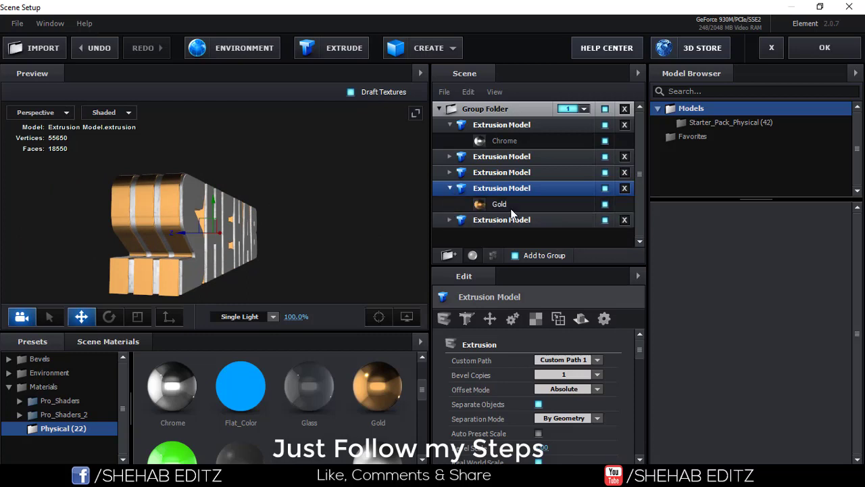
{"action": "left_click", "coordinate": [499, 203]}
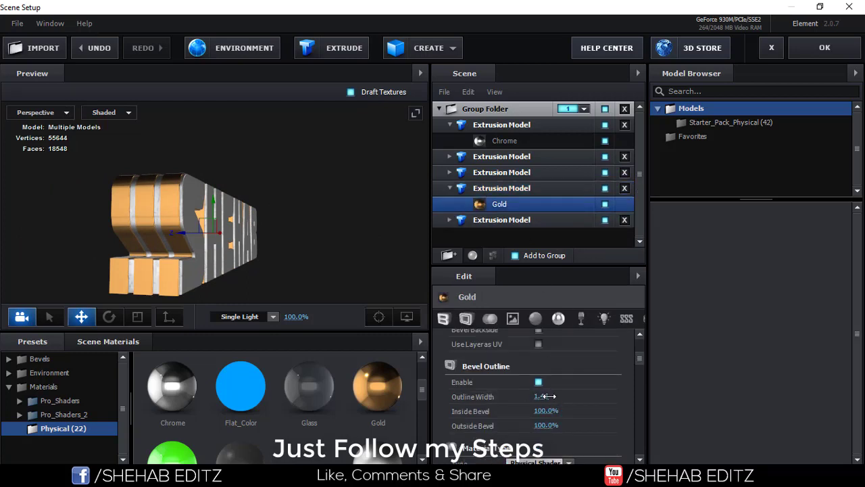
{"action": "scroll", "coordinate": [545, 396], "scroll_direction": "up", "scroll_amount": 2}
{"action": "scroll", "coordinate": [546, 378], "scroll_direction": "up", "scroll_amount": 2}
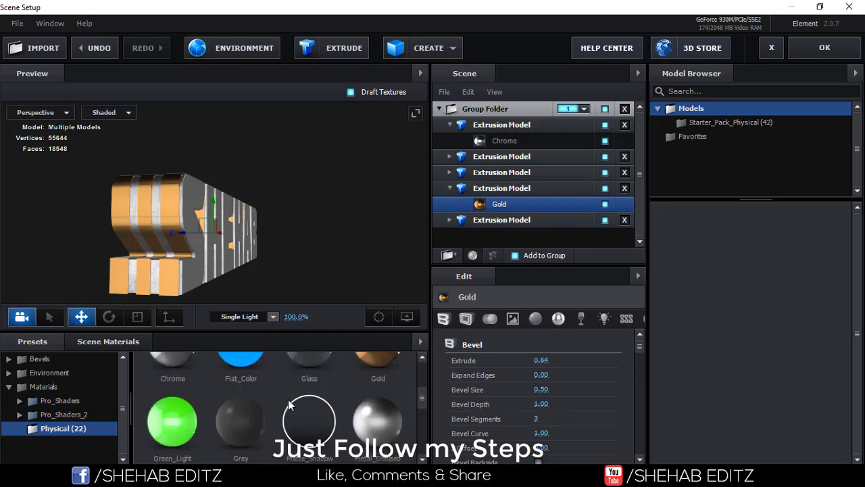
{"action": "scroll", "coordinate": [314, 405], "scroll_direction": "down", "scroll_amount": 2}
{"action": "scroll", "coordinate": [315, 405], "scroll_direction": "up", "scroll_amount": 2}
{"action": "scroll", "coordinate": [291, 398], "scroll_direction": "up", "scroll_amount": 1}
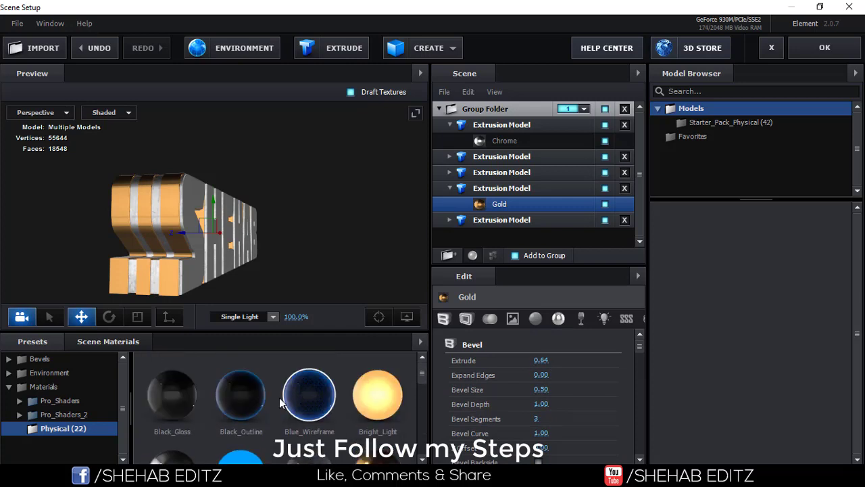
{"action": "scroll", "coordinate": [215, 389], "scroll_direction": "down", "scroll_amount": 1}
{"action": "scroll", "coordinate": [223, 391], "scroll_direction": "down", "scroll_amount": 2}
{"action": "scroll", "coordinate": [257, 406], "scroll_direction": "down", "scroll_amount": 2}
{"action": "scroll", "coordinate": [260, 411], "scroll_direction": "up", "scroll_amount": 1}
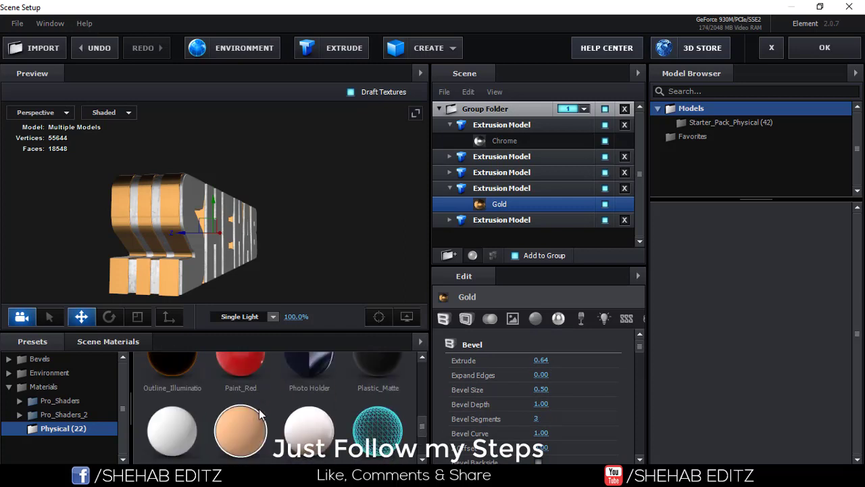
{"action": "scroll", "coordinate": [261, 410], "scroll_direction": "up", "scroll_amount": 1}
{"action": "scroll", "coordinate": [263, 409], "scroll_direction": "up", "scroll_amount": 1}
{"action": "scroll", "coordinate": [273, 411], "scroll_direction": "up", "scroll_amount": 1}
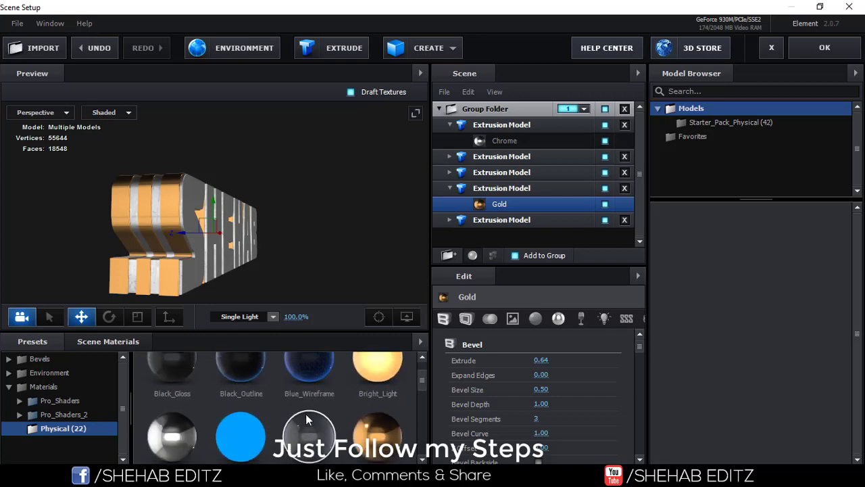
{"action": "scroll", "coordinate": [306, 414], "scroll_direction": "down", "scroll_amount": 1}
{"action": "scroll", "coordinate": [305, 392], "scroll_direction": "down", "scroll_amount": 1}
{"action": "scroll", "coordinate": [309, 387], "scroll_direction": "up", "scroll_amount": 1}
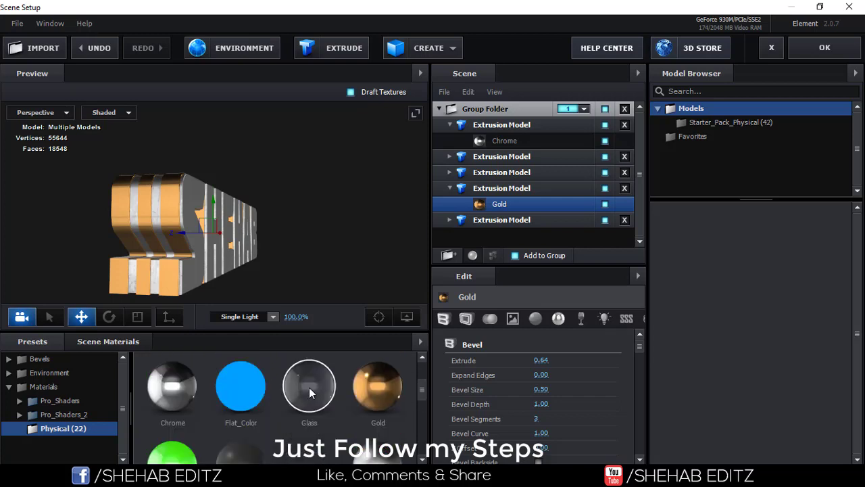
{"action": "left_click_drag", "start_coordinate": [309, 385], "coordinate": [499, 204]}
{"action": "mouse_move", "coordinate": [384, 226]}
{"action": "left_mouse_down"}
{"action": "mouse_move", "coordinate": [266, 162]}
{"action": "mouse_move", "coordinate": [359, 240]}
{"action": "left_mouse_up"}
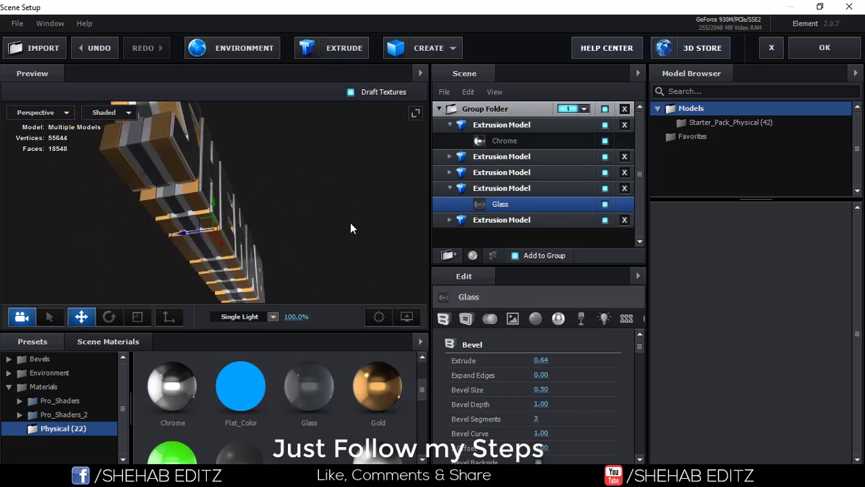
- Duplicate the fourth extrusion model and put Gold back on its Glass material slot
{"action": "left_click", "coordinate": [502, 188]}
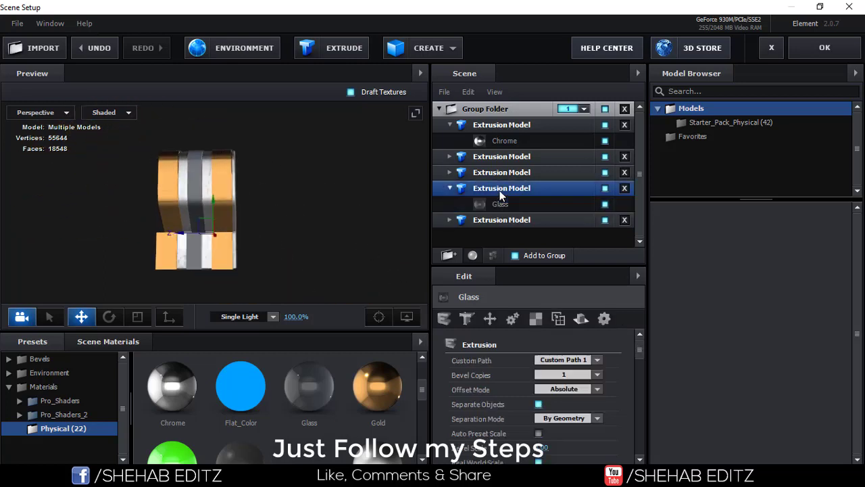
{"action": "right_click", "coordinate": [499, 188]}
{"action": "left_click", "coordinate": [540, 247]}
{"action": "left_click", "coordinate": [501, 204]}
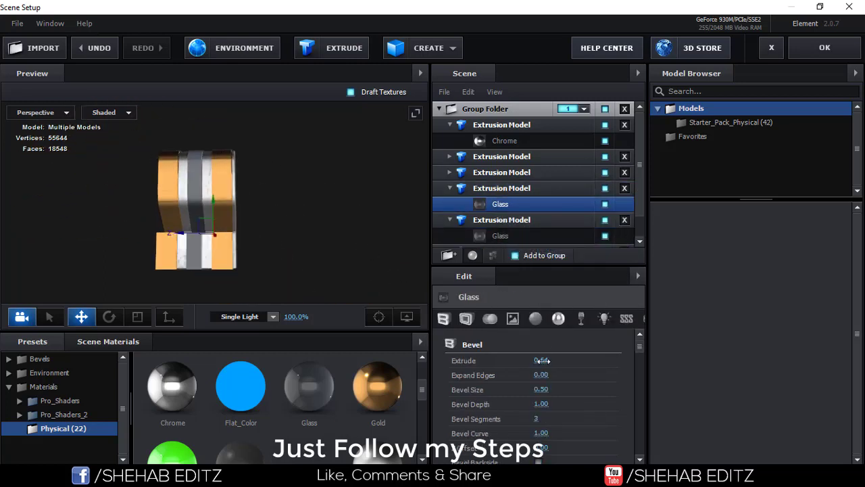
{"action": "left_click_drag", "start_coordinate": [398, 359], "coordinate": [500, 203]}
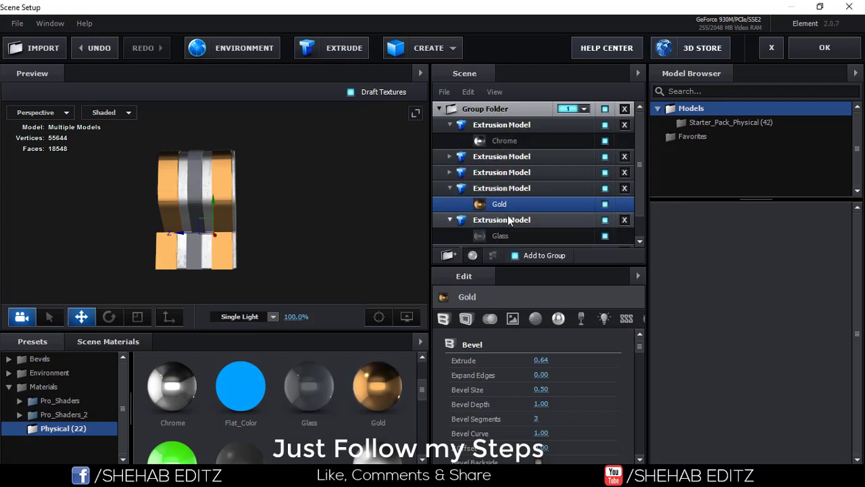
- Widen the Gold layer's bevel Outline Width, thin Extrude to 0.11, and duplicate the model
{"action": "scroll", "coordinate": [541, 392], "scroll_direction": "down", "scroll_amount": 5}
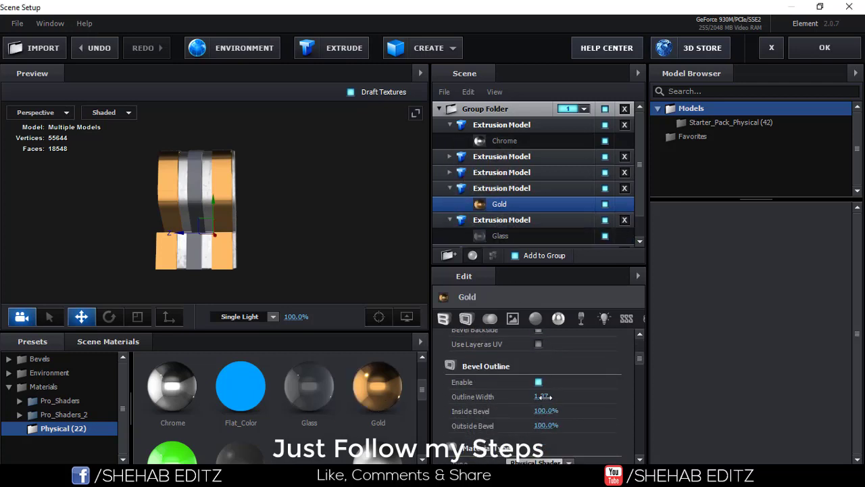
{"action": "left_click_drag", "start_coordinate": [542, 396], "coordinate": [581, 391]}
{"action": "scroll", "coordinate": [553, 387], "scroll_direction": "up", "scroll_amount": 4}
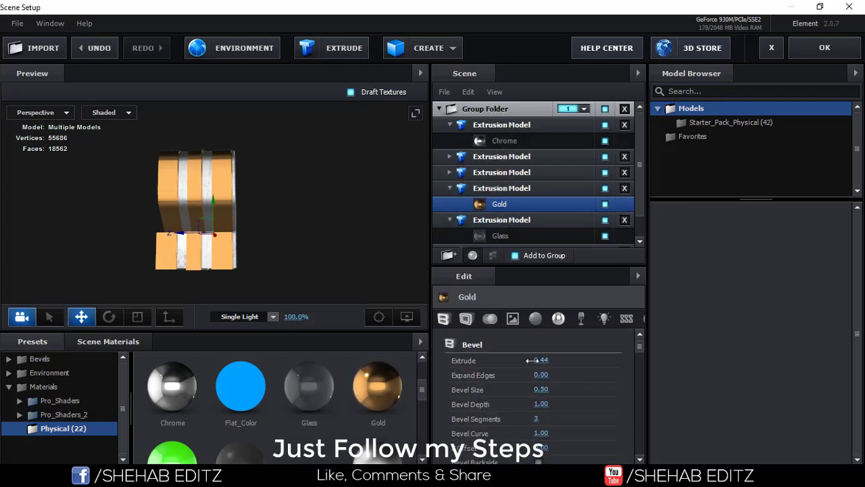
{"action": "left_click_drag", "start_coordinate": [534, 360], "coordinate": [518, 360]}
{"action": "mouse_move", "coordinate": [259, 215]}
{"action": "left_mouse_down"}
{"action": "mouse_move", "coordinate": [248, 205]}
{"action": "mouse_move", "coordinate": [314, 258]}
{"action": "left_mouse_up"}
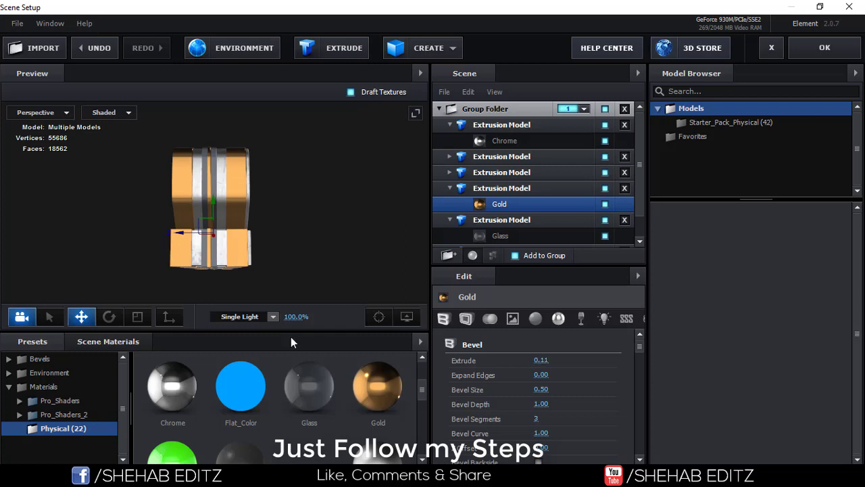
{"action": "right_click", "coordinate": [498, 188]}
{"action": "left_click", "coordinate": [527, 249]}
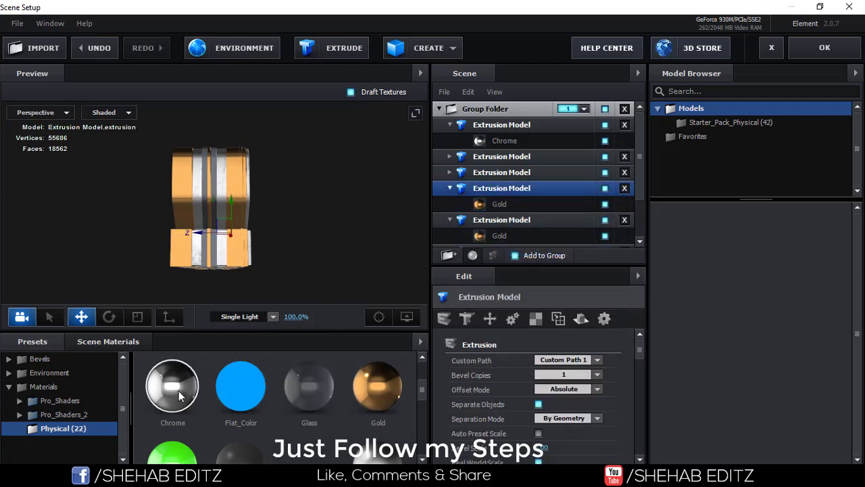
- Try Chrome and other scene materials on the fourth layer, ending with Metal_Diffused
{"action": "left_click_drag", "start_coordinate": [172, 385], "coordinate": [403, 244]}
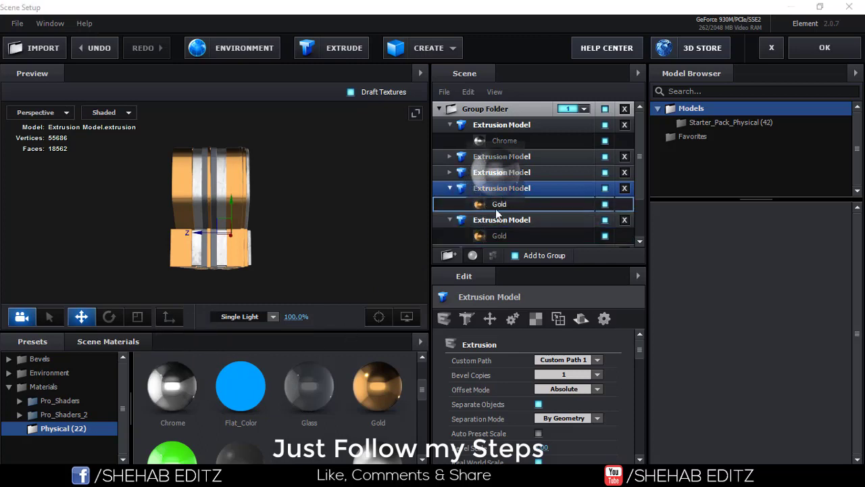
{"action": "scroll", "coordinate": [350, 383], "scroll_direction": "down", "scroll_amount": 1}
{"action": "scroll", "coordinate": [350, 383], "scroll_direction": "down", "scroll_amount": 1}
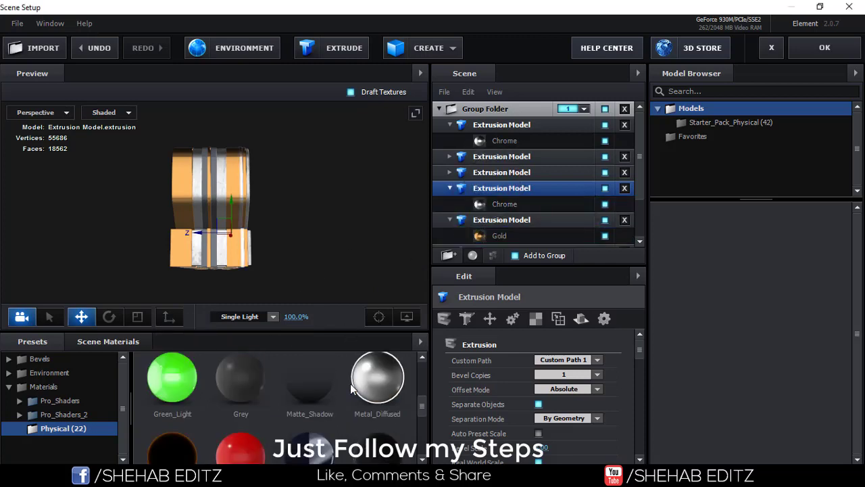
{"action": "scroll", "coordinate": [350, 383], "scroll_direction": "down", "scroll_amount": 1}
{"action": "mouse_move", "coordinate": [241, 372]}
{"action": "left_mouse_down"}
{"action": "mouse_move", "coordinate": [387, 314]}
{"action": "mouse_move", "coordinate": [513, 210]}
{"action": "left_mouse_up"}
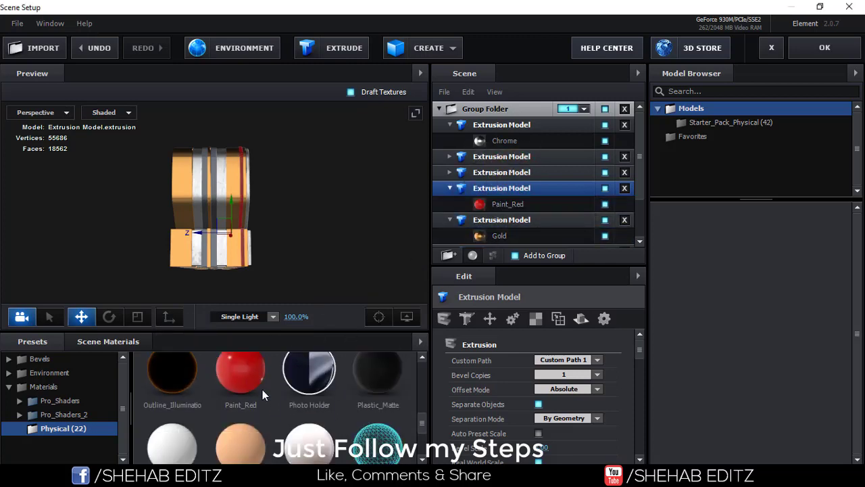
{"action": "scroll", "coordinate": [262, 389], "scroll_direction": "up", "scroll_amount": 1}
{"action": "scroll", "coordinate": [312, 370], "scroll_direction": "up", "scroll_amount": 2}
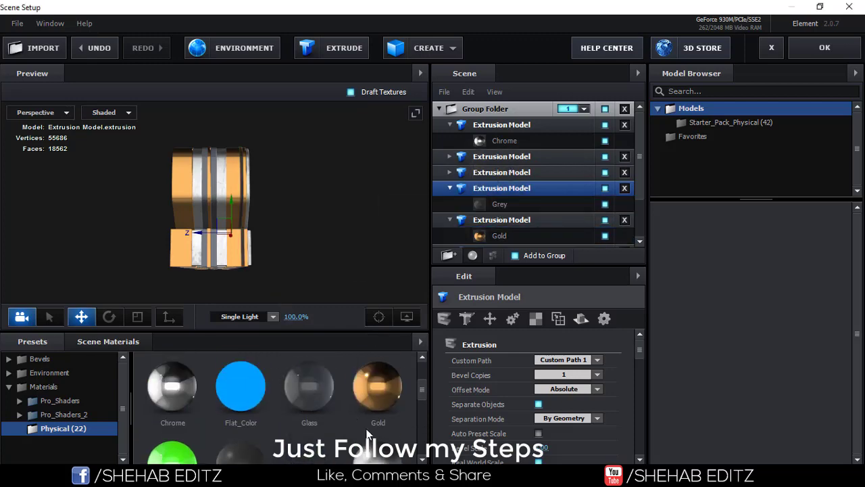
{"action": "scroll", "coordinate": [311, 369], "scroll_direction": "down", "scroll_amount": 1}
{"action": "left_click_drag", "start_coordinate": [377, 419], "coordinate": [514, 204]}
- Apply Metal_Diffused to the last extrusion layer and nudge it slightly left
{"action": "left_click_drag", "start_coordinate": [338, 220], "coordinate": [330, 273]}
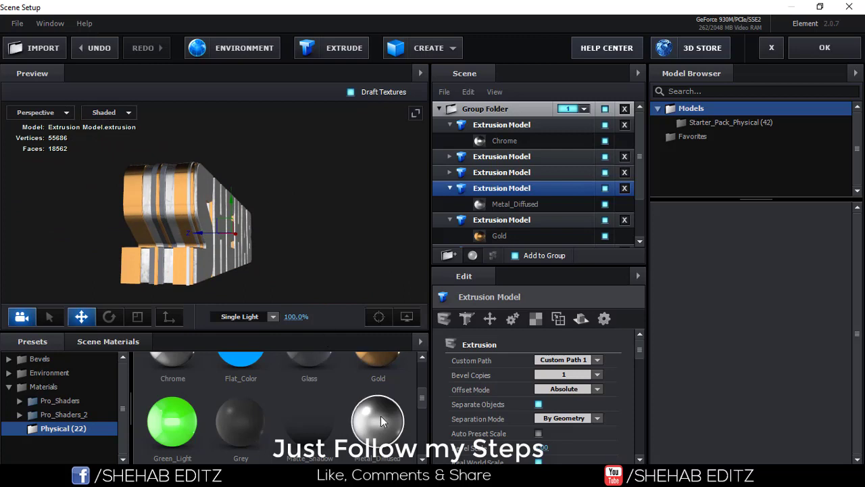
{"action": "left_click_drag", "start_coordinate": [515, 204], "coordinate": [500, 235]}
{"action": "left_click", "coordinate": [540, 244]}
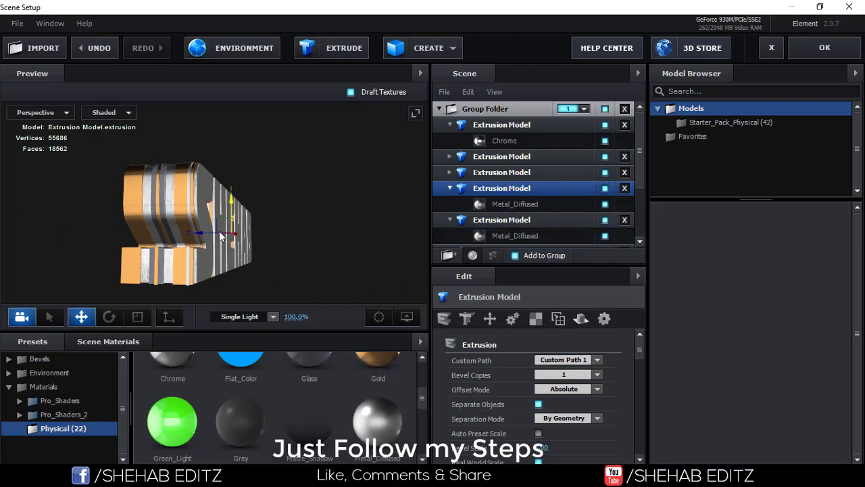
{"action": "left_click_drag", "start_coordinate": [196, 238], "coordinate": [170, 241]}
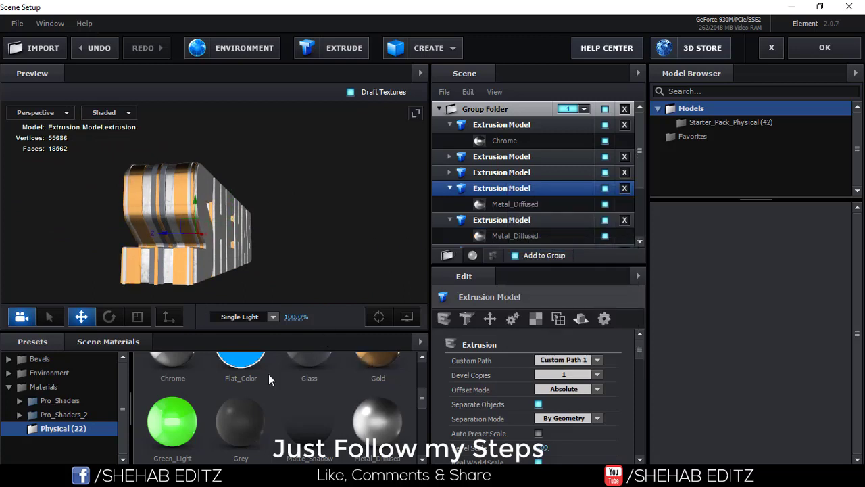
{"action": "mouse_move", "coordinate": [263, 226]}
{"action": "left_mouse_down"}
{"action": "mouse_move", "coordinate": [226, 194]}
{"action": "mouse_move", "coordinate": [286, 227]}
{"action": "mouse_move", "coordinate": [170, 234]}
{"action": "left_mouse_up"}
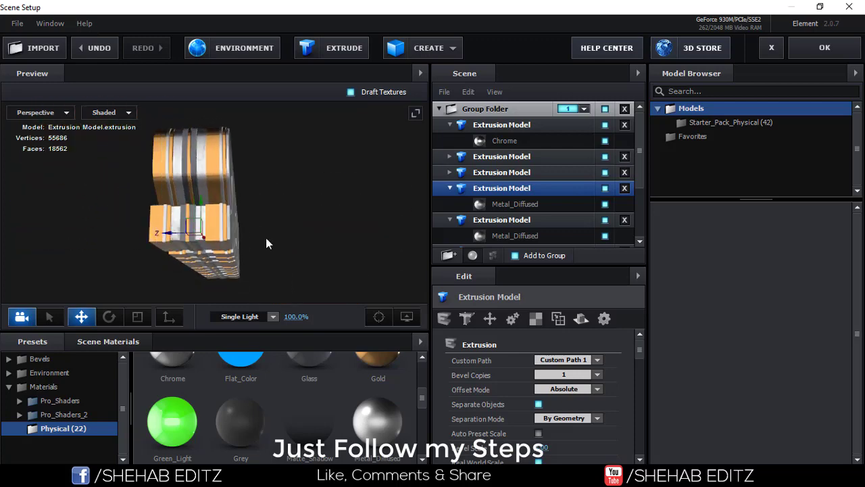
{"action": "left_click_drag", "start_coordinate": [265, 243], "coordinate": [266, 248]}
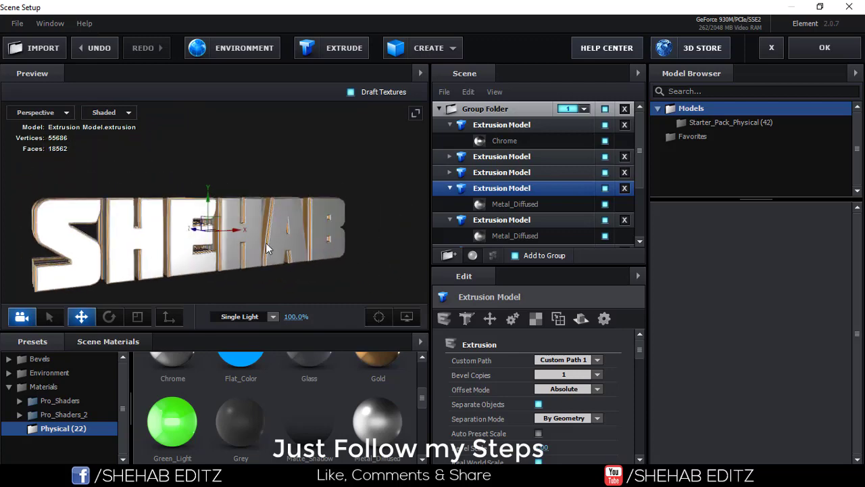
- Swap the first extrusion layer's Chrome material for clean_metal_rough from the Metal presets
{"action": "scroll", "coordinate": [361, 427], "scroll_direction": "up", "scroll_amount": 1}
{"action": "left_click", "coordinate": [500, 140]}
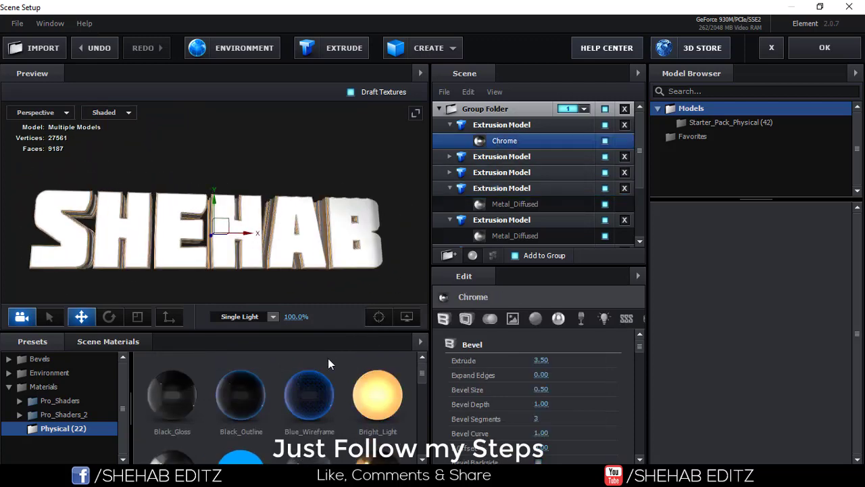
{"action": "left_click", "coordinate": [306, 385]}
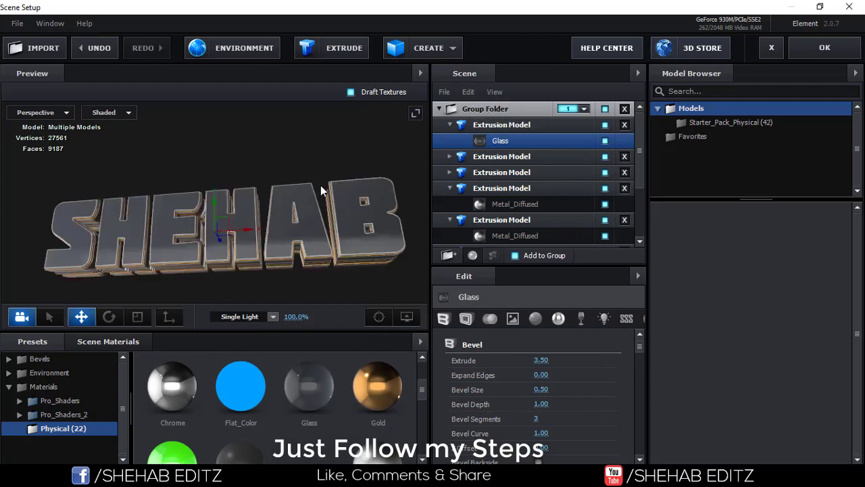
{"action": "mouse_move", "coordinate": [350, 217]}
{"action": "left_mouse_down"}
{"action": "mouse_move", "coordinate": [372, 266]}
{"action": "mouse_move", "coordinate": [299, 153]}
{"action": "mouse_move", "coordinate": [336, 277]}
{"action": "left_mouse_up"}
{"action": "scroll", "coordinate": [365, 398], "scroll_direction": "down", "scroll_amount": 3}
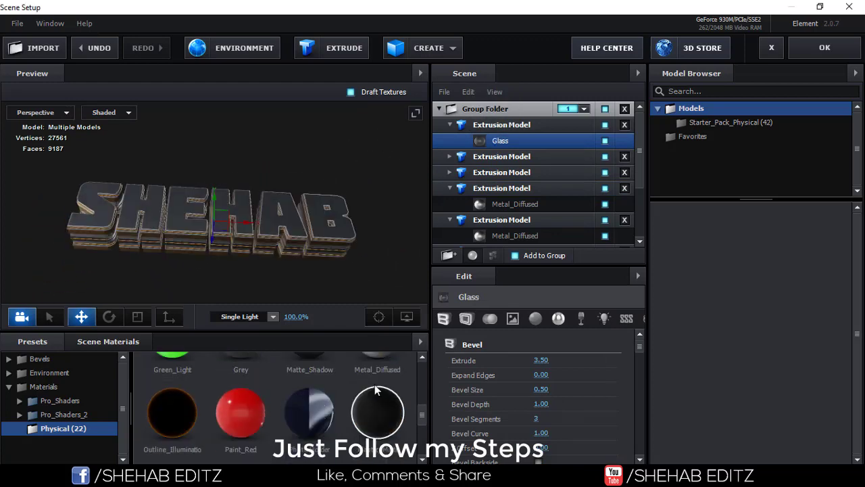
{"action": "scroll", "coordinate": [369, 389], "scroll_direction": "down", "scroll_amount": 2}
{"action": "scroll", "coordinate": [369, 385], "scroll_direction": "down", "scroll_amount": 2}
{"action": "scroll", "coordinate": [368, 385], "scroll_direction": "down", "scroll_amount": 2}
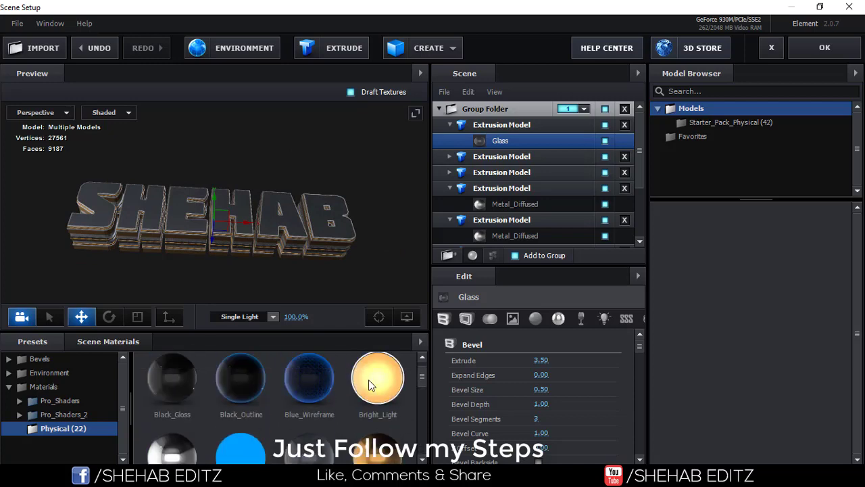
{"action": "left_click_drag", "start_coordinate": [256, 193], "coordinate": [308, 252]}
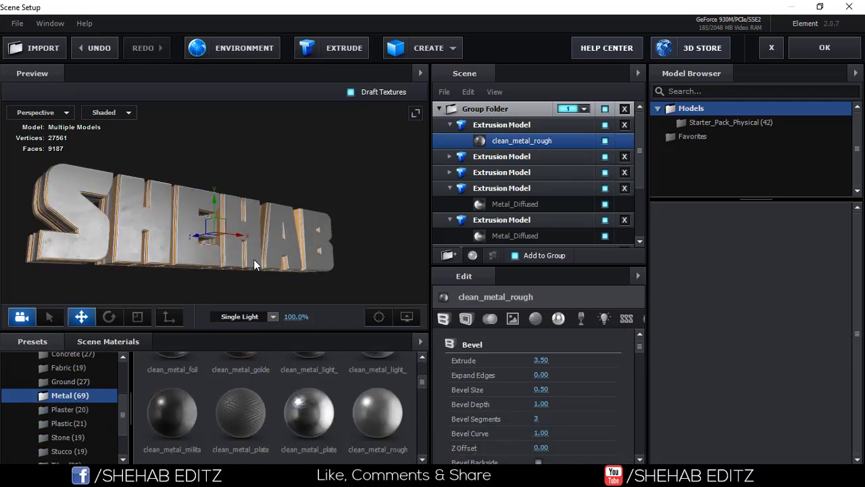
{"action": "scroll", "coordinate": [504, 202], "scroll_direction": "down", "scroll_amount": 2}
{"action": "left_click", "coordinate": [524, 217]}
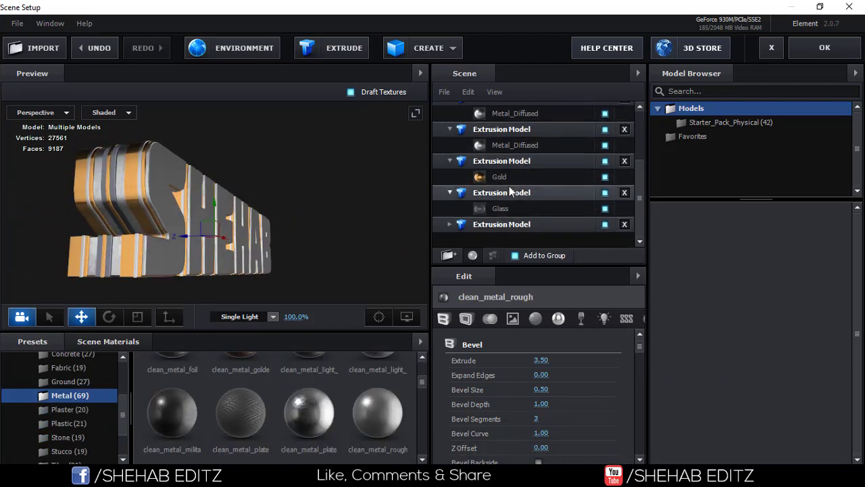
- Undo the last change, collapse the extrusion layers, and toggle one layer's visibility to identify it
{"action": "key", "text": "ctrl+z"}
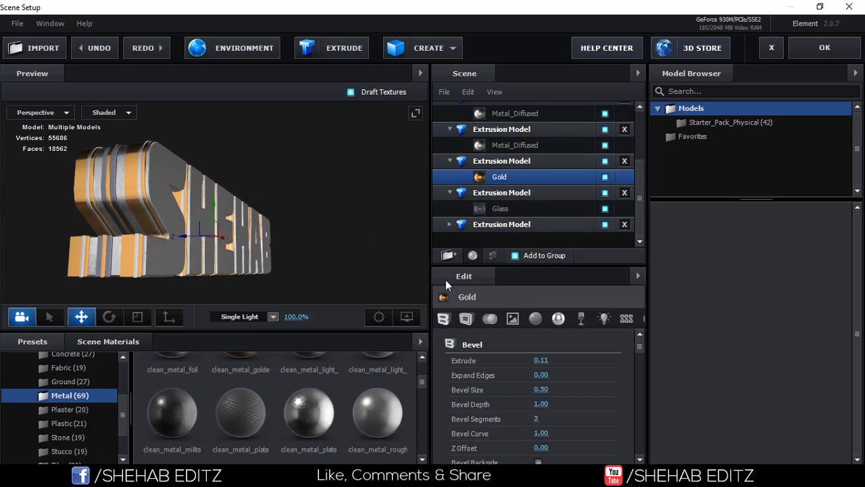
{"action": "scroll", "coordinate": [529, 223], "scroll_direction": "up", "scroll_amount": 1}
{"action": "scroll", "coordinate": [530, 223], "scroll_direction": "up", "scroll_amount": 1}
{"action": "left_click", "coordinate": [510, 189]}
{"action": "left_click", "coordinate": [449, 142]}
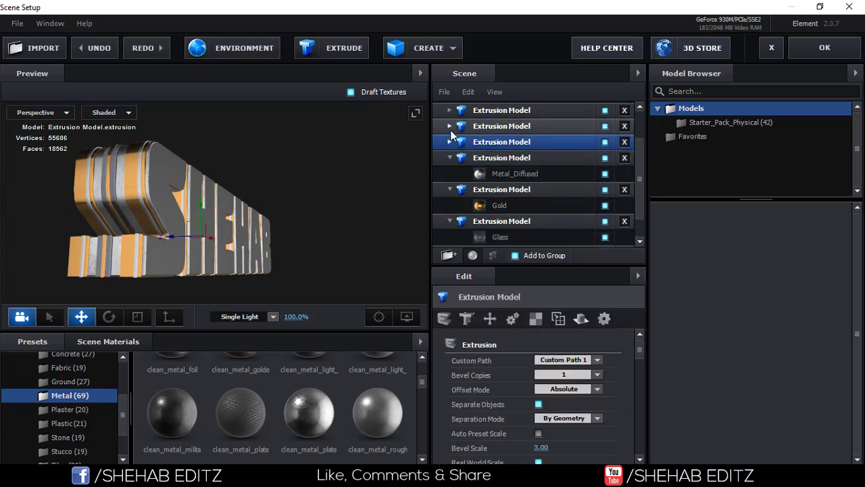
{"action": "left_click", "coordinate": [450, 177]}
{"action": "left_click", "coordinate": [450, 193]}
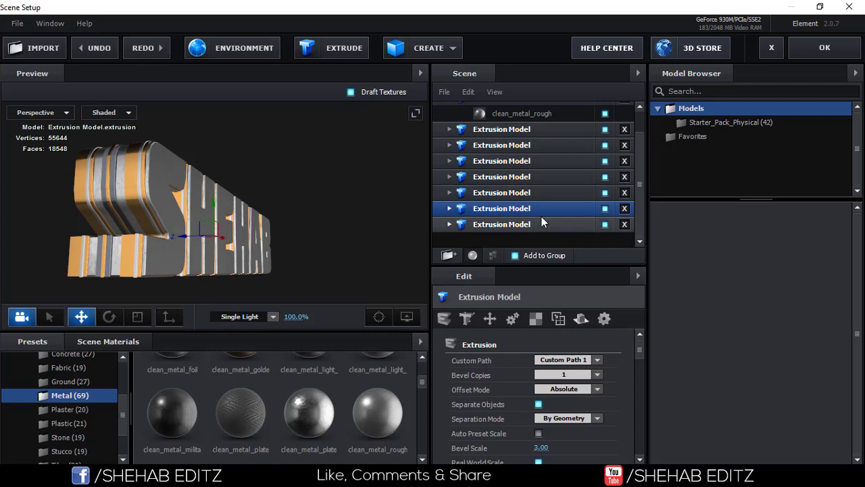
{"action": "left_click", "coordinate": [605, 225]}
{"action": "left_click", "coordinate": [605, 224]}
{"action": "left_click", "coordinate": [605, 161]}
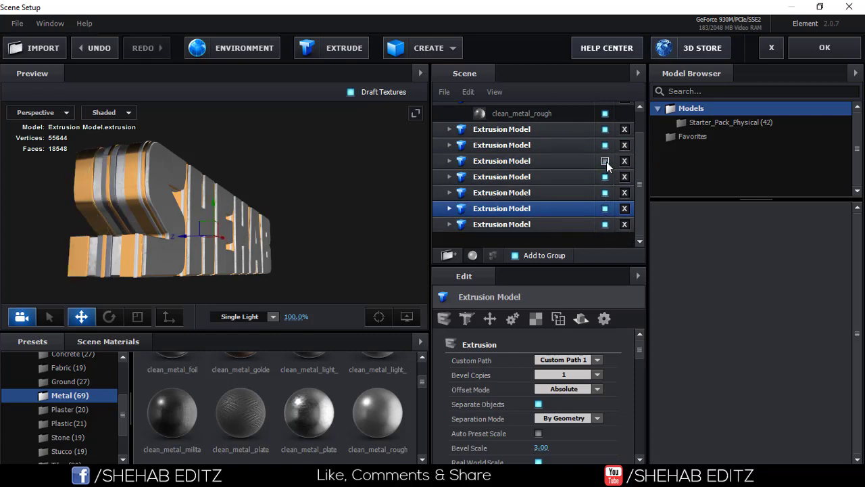
{"action": "left_click", "coordinate": [605, 160]}
- Nudge the second and fourth extrusion layers along Z, then commit the scene to Comp 1
{"action": "left_click", "coordinate": [466, 147]}
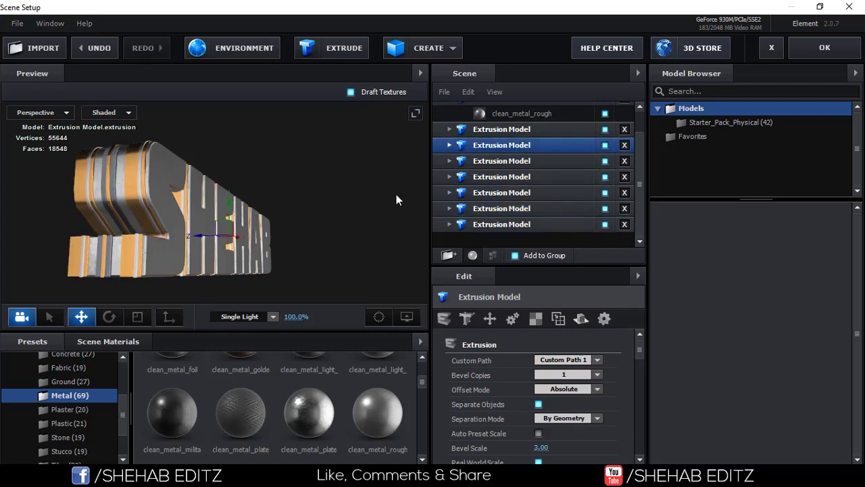
{"action": "left_click_drag", "start_coordinate": [200, 241], "coordinate": [201, 239]}
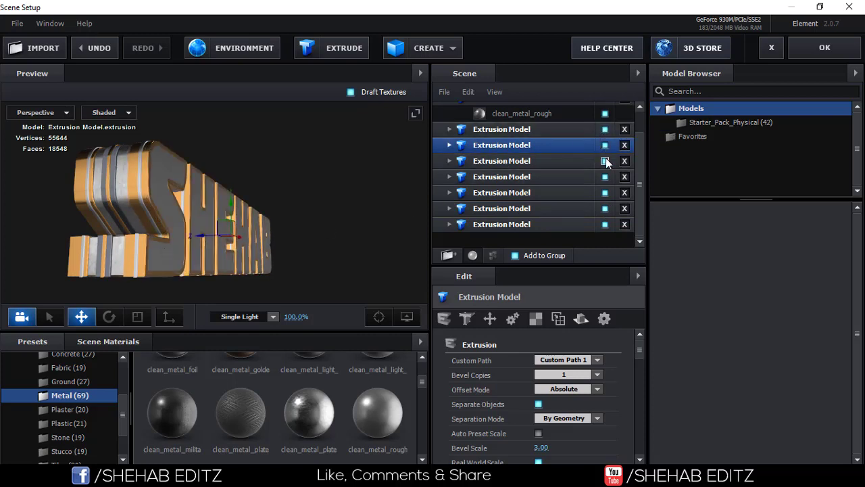
{"action": "left_click", "coordinate": [602, 178]}
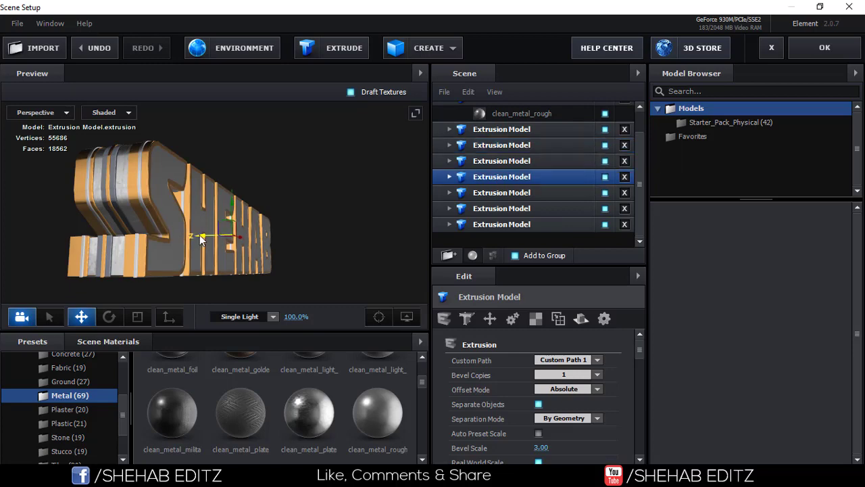
{"action": "left_click_drag", "start_coordinate": [310, 247], "coordinate": [169, 250]}
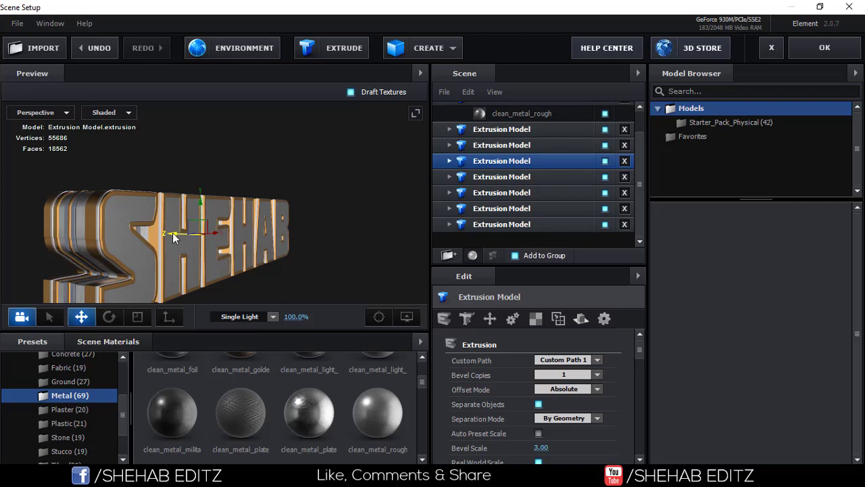
{"action": "key", "text": "ctrl+z"}
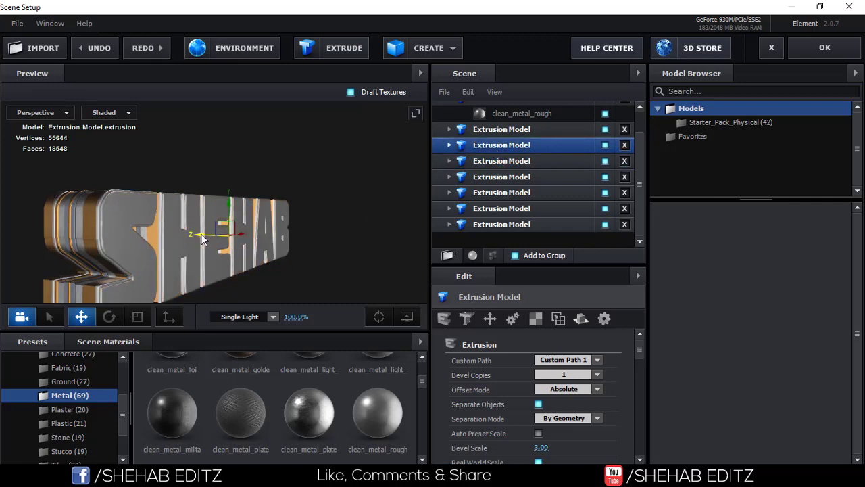
{"action": "key", "text": "ctrl+shift+z"}
{"action": "left_click_drag", "start_coordinate": [246, 208], "coordinate": [353, 255]}
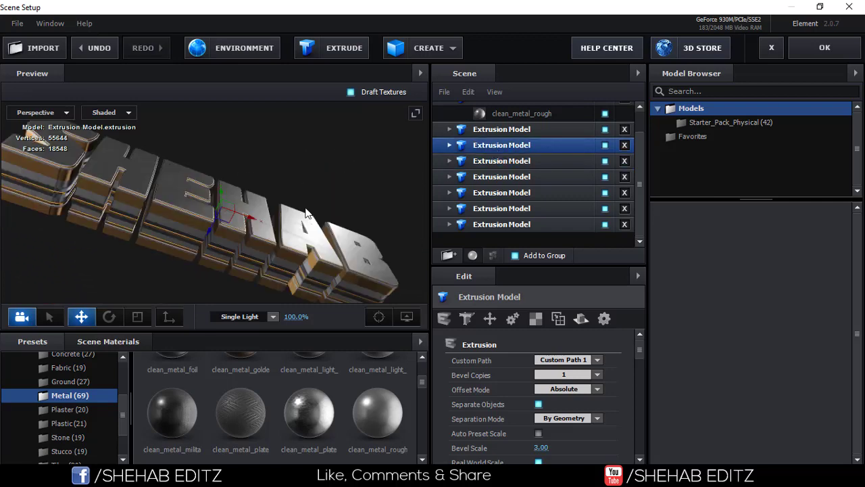
{"action": "left_click", "coordinate": [500, 176]}
{"action": "left_click_drag", "start_coordinate": [202, 236], "coordinate": [290, 239]}
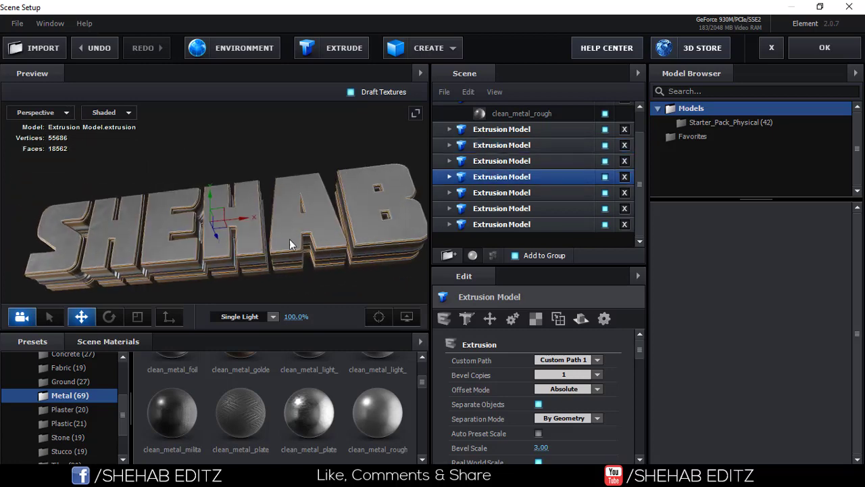
{"action": "left_click", "coordinate": [815, 54]}
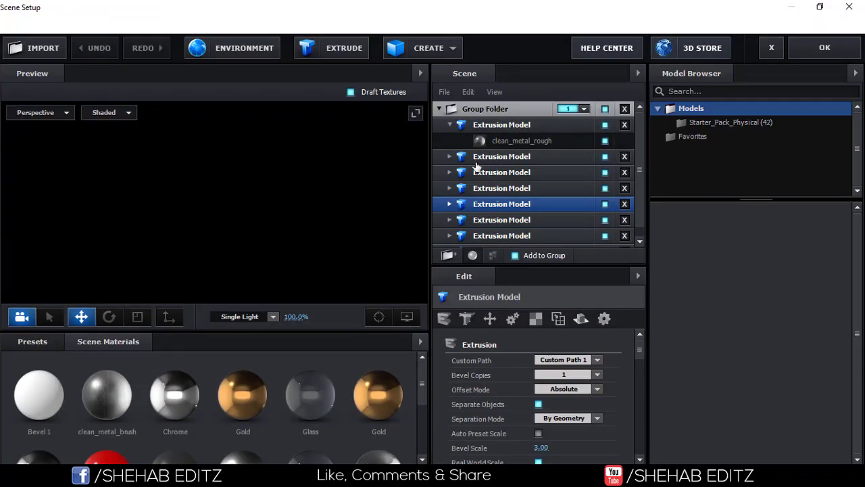
- Create a plane and rotate it to stand upright
{"action": "left_click_drag", "start_coordinate": [331, 194], "coordinate": [351, 224]}
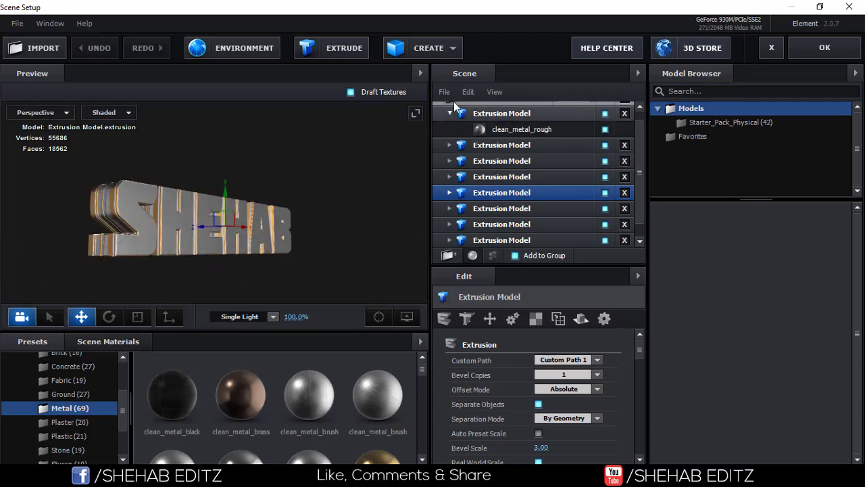
{"action": "left_click", "coordinate": [448, 51]}
{"action": "left_click", "coordinate": [589, 78]}
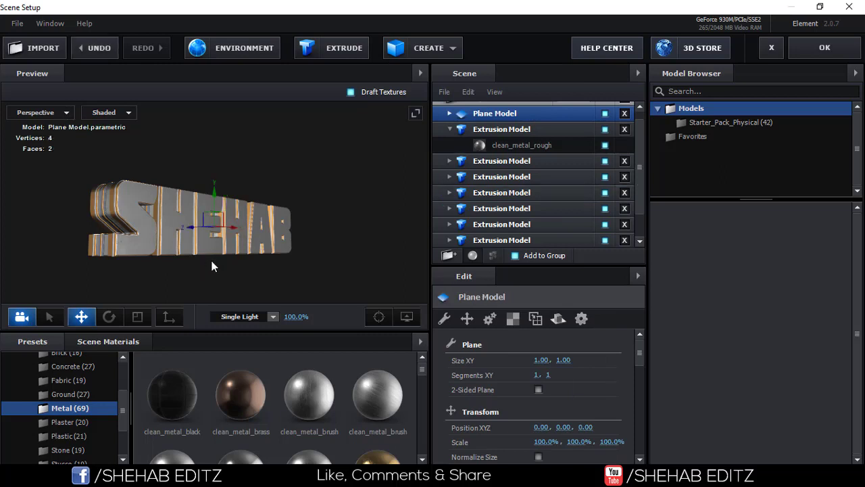
{"action": "left_click", "coordinate": [109, 318]}
{"action": "left_click_drag", "start_coordinate": [232, 202], "coordinate": [184, 231]}
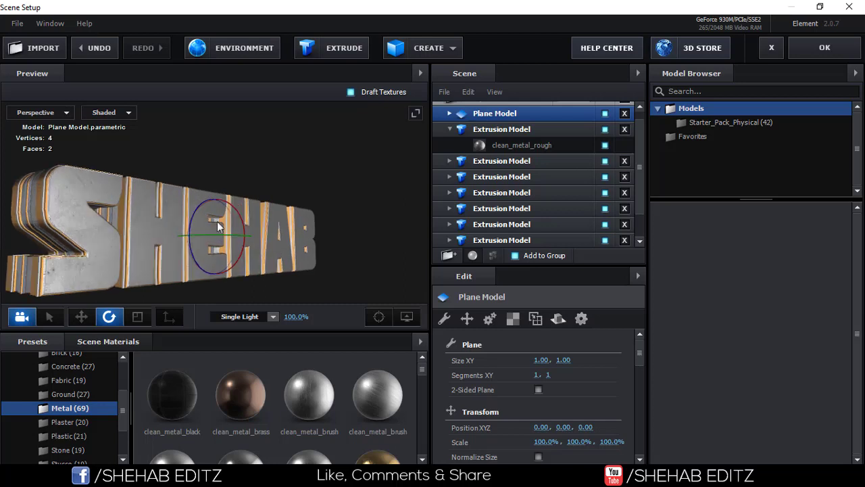
{"action": "left_click_drag", "start_coordinate": [272, 230], "coordinate": [287, 231]}
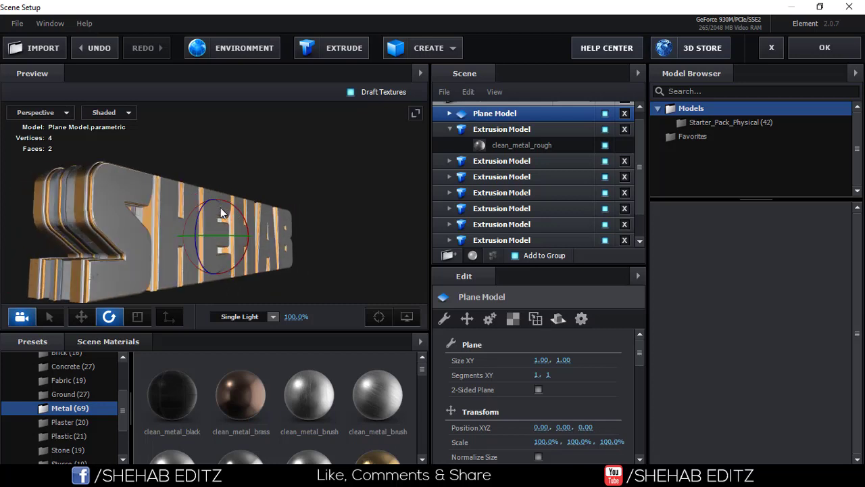
{"action": "left_click_drag", "start_coordinate": [230, 217], "coordinate": [231, 213]}
{"action": "key", "text": "ctrl+z"}
{"action": "mouse_move", "coordinate": [246, 220]}
{"action": "left_mouse_down"}
{"action": "mouse_move", "coordinate": [233, 271]}
{"action": "mouse_move", "coordinate": [216, 273]}
{"action": "left_mouse_up"}
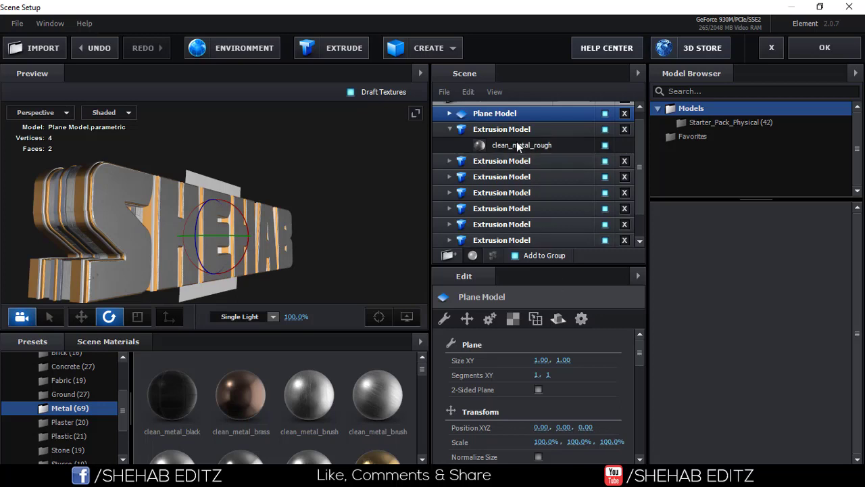
- Set the plane's Size XY to 100 by 100
{"action": "left_click", "coordinate": [502, 130]}
{"action": "left_click", "coordinate": [514, 145]}
{"action": "left_click", "coordinate": [508, 115]}
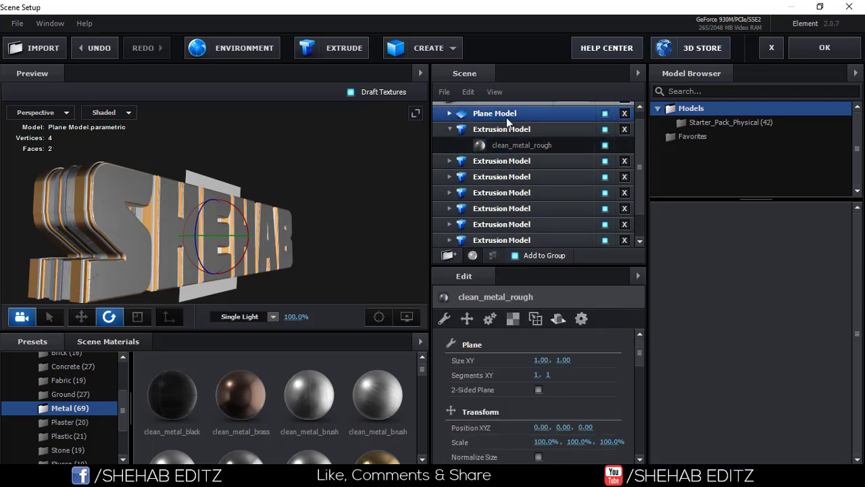
{"action": "left_click", "coordinate": [542, 359]}
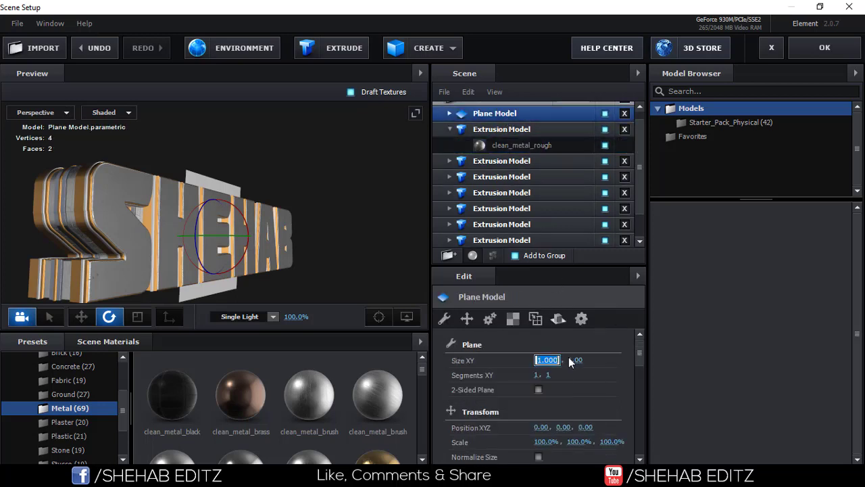
{"action": "left_click", "coordinate": [575, 358]}
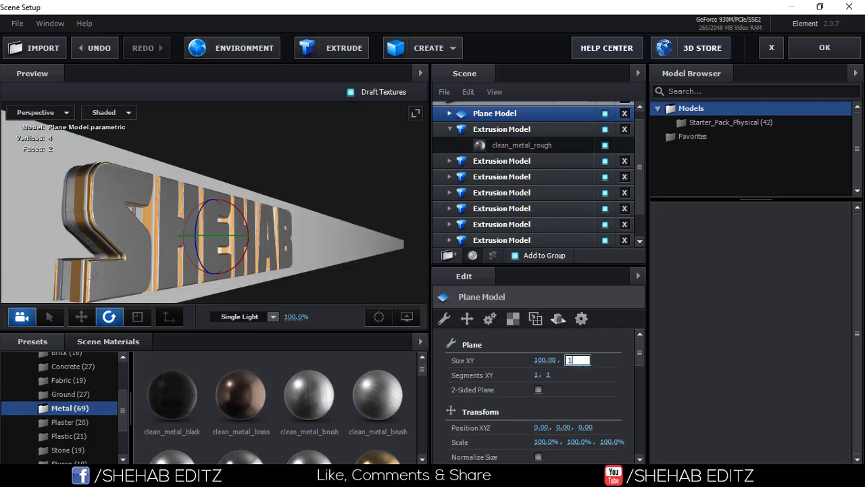
{"action": "type", "text": "00"}
{"action": "key", "text": "Return"}
- Move the plane back behind the text to Position Z 0.21
{"action": "mouse_move", "coordinate": [305, 231]}
{"action": "left_mouse_down"}
{"action": "mouse_move", "coordinate": [264, 169]}
{"action": "mouse_move", "coordinate": [331, 248]}
{"action": "mouse_move", "coordinate": [306, 196]}
{"action": "mouse_move", "coordinate": [212, 198]}
{"action": "left_mouse_up"}
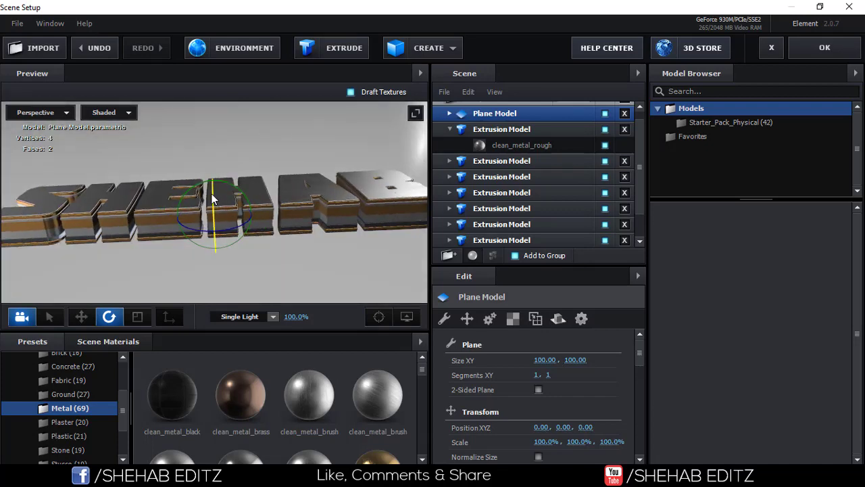
{"action": "mouse_move", "coordinate": [212, 198]}
{"action": "left_mouse_down"}
{"action": "mouse_move", "coordinate": [389, 299]}
{"action": "mouse_move", "coordinate": [270, 223]}
{"action": "left_mouse_up"}
{"action": "left_click", "coordinate": [81, 316]}
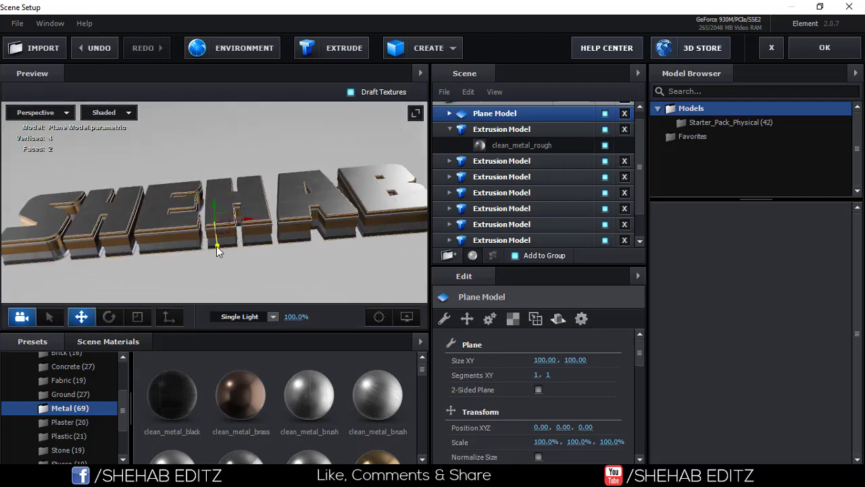
{"action": "mouse_move", "coordinate": [218, 250]}
{"action": "left_mouse_down"}
{"action": "mouse_move", "coordinate": [213, 272]}
{"action": "mouse_move", "coordinate": [344, 246]}
{"action": "mouse_move", "coordinate": [390, 276]}
{"action": "mouse_move", "coordinate": [374, 287]}
{"action": "mouse_move", "coordinate": [319, 231]}
{"action": "mouse_move", "coordinate": [307, 186]}
{"action": "mouse_move", "coordinate": [282, 211]}
{"action": "mouse_move", "coordinate": [308, 245]}
{"action": "left_mouse_up"}
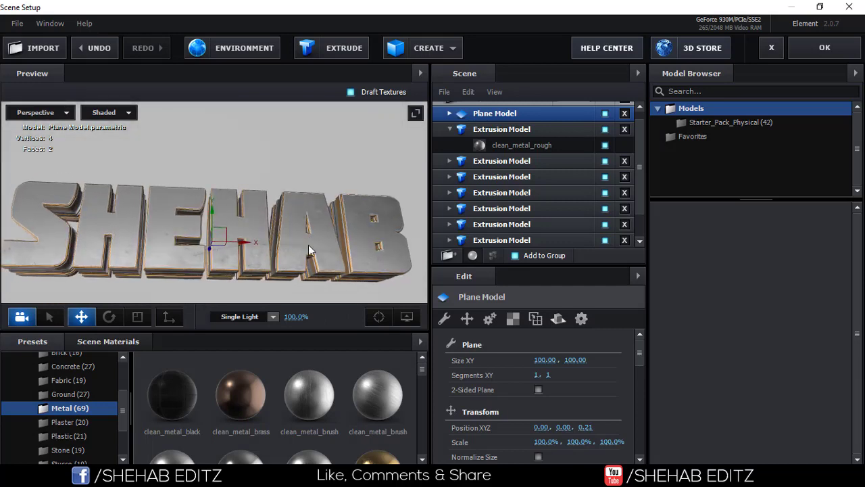
{"action": "scroll", "coordinate": [282, 400], "scroll_direction": "down", "scroll_amount": 1}
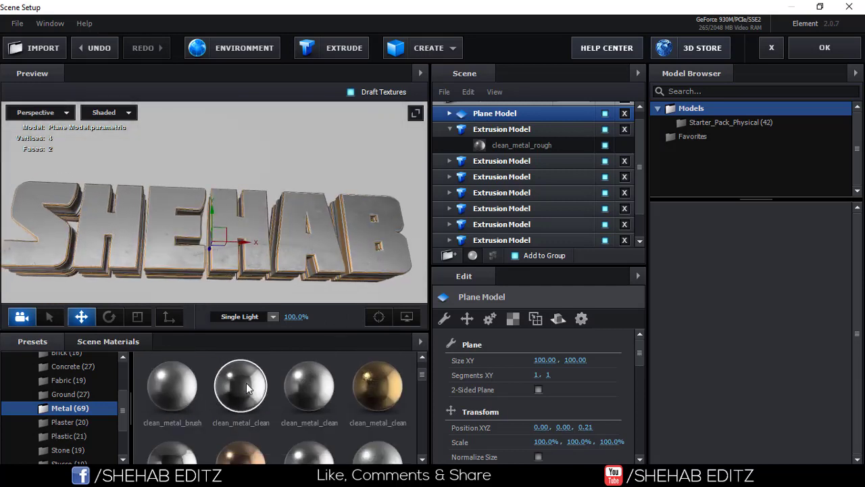
- Give the floor plane the clean_metal_plate_gloss material, undoing an accidental change to the extrusion
{"action": "scroll", "coordinate": [68, 405], "scroll_direction": "up", "scroll_amount": 3}
{"action": "left_click", "coordinate": [63, 427]}
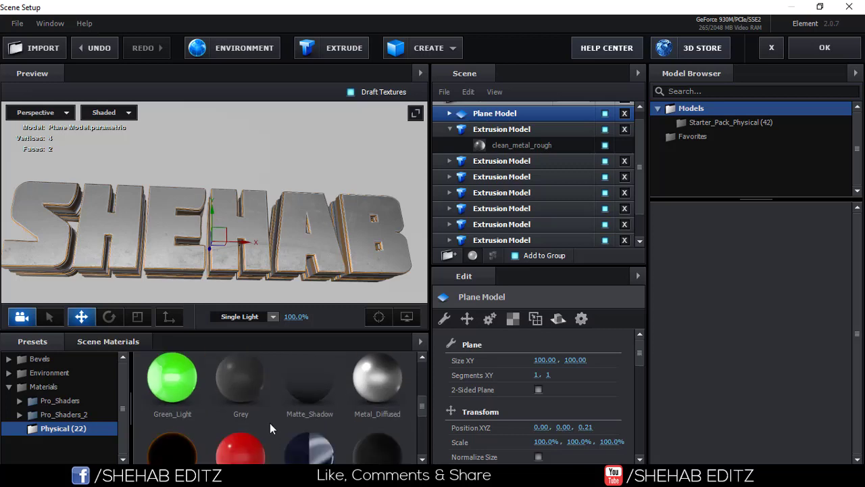
{"action": "left_click_drag", "start_coordinate": [270, 423], "coordinate": [508, 147]}
{"action": "key", "text": "ctrl+z"}
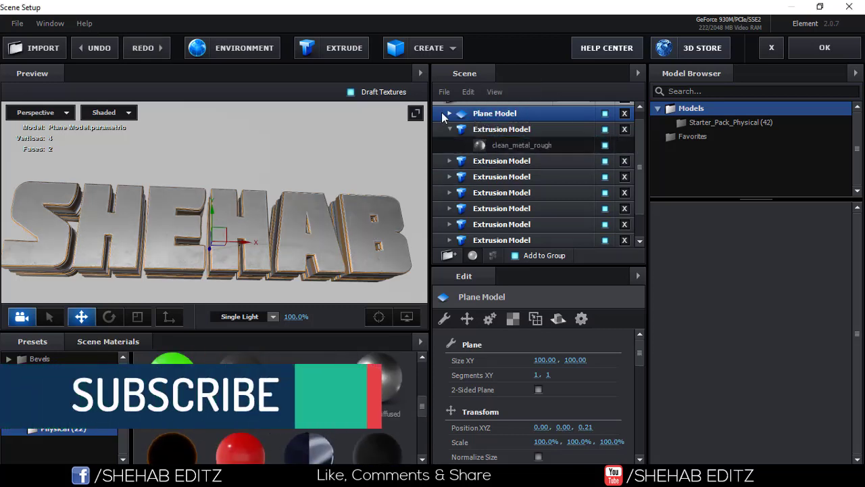
{"action": "left_click", "coordinate": [449, 113]}
{"action": "mouse_move", "coordinate": [342, 177]}
{"action": "left_mouse_down"}
{"action": "mouse_move", "coordinate": [404, 234]}
{"action": "mouse_move", "coordinate": [359, 298]}
{"action": "left_mouse_up"}
{"action": "scroll", "coordinate": [277, 405], "scroll_direction": "down", "scroll_amount": 2}
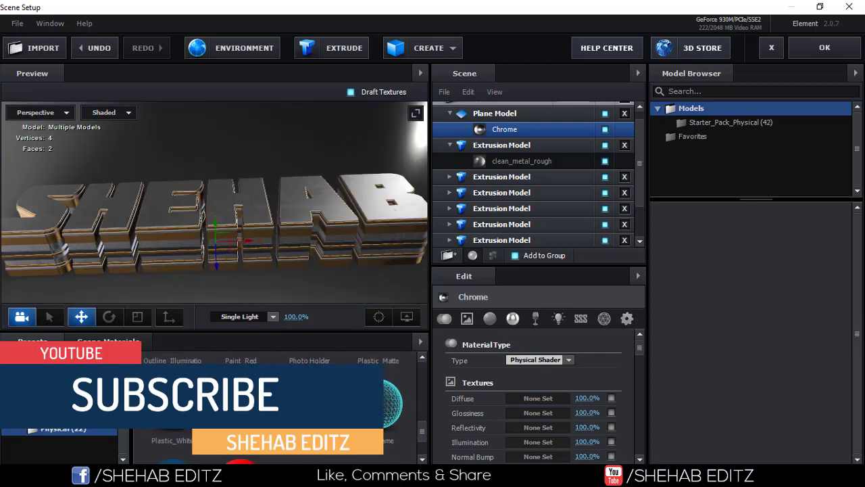
{"action": "left_click", "coordinate": [61, 414]}
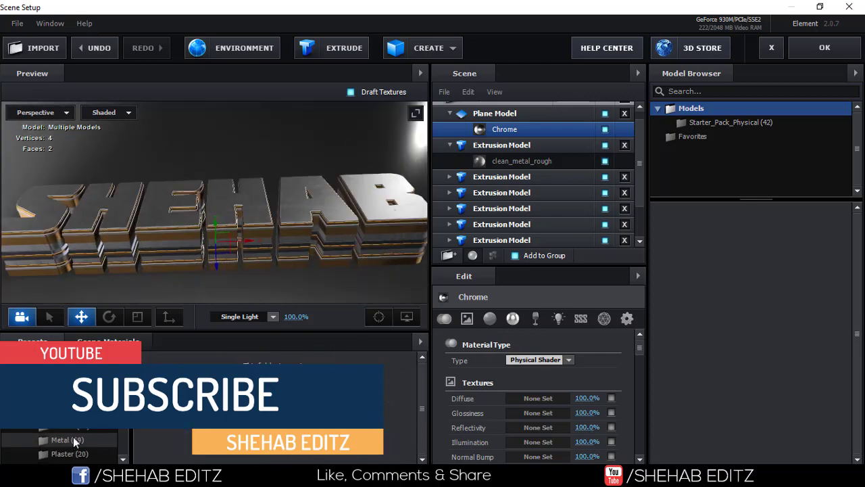
{"action": "left_click_drag", "start_coordinate": [386, 389], "coordinate": [505, 129]}
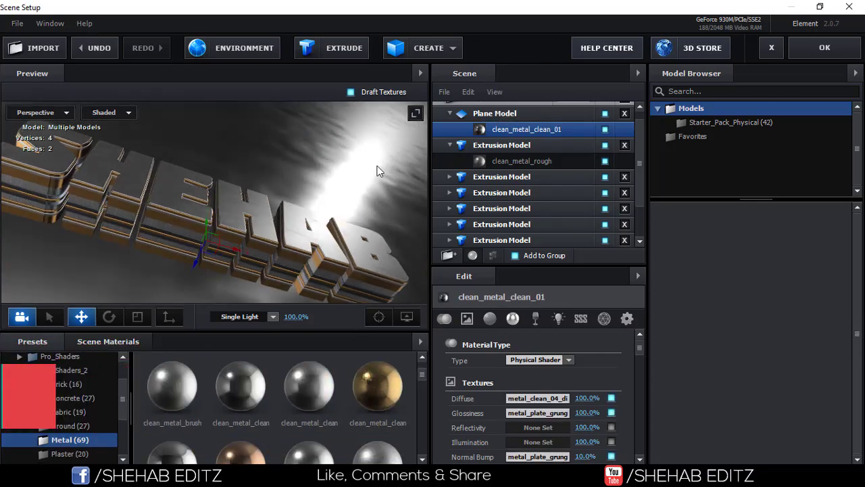
{"action": "left_click_drag", "start_coordinate": [378, 383], "coordinate": [517, 132]}
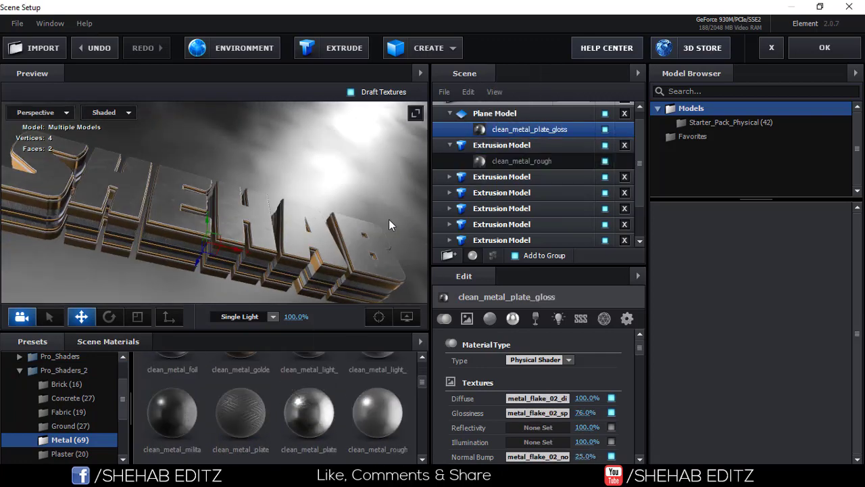
- Set the Plane Model's Reflect Mode to Mirror Surface
{"action": "right_click", "coordinate": [534, 129]}
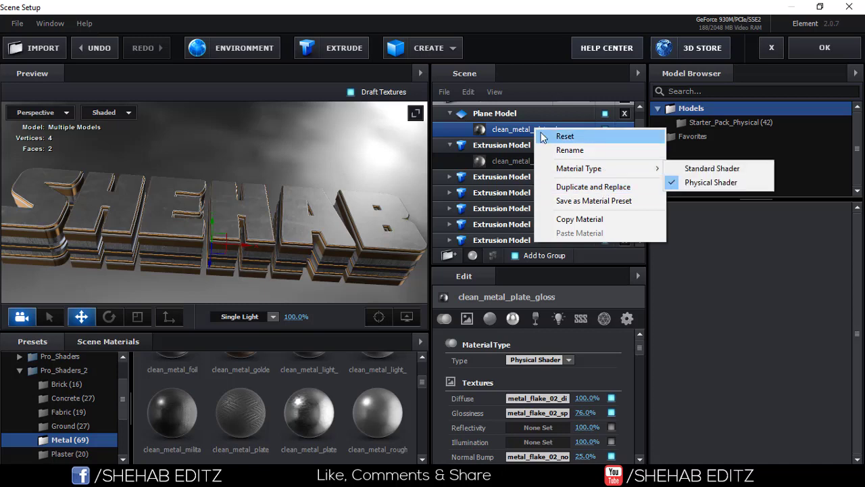
{"action": "right_click", "coordinate": [512, 114]}
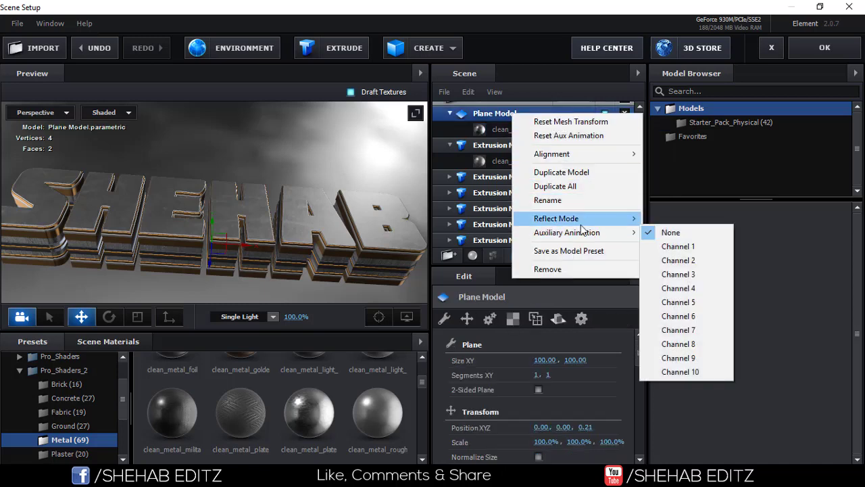
{"action": "mouse_move", "coordinate": [585, 223]}
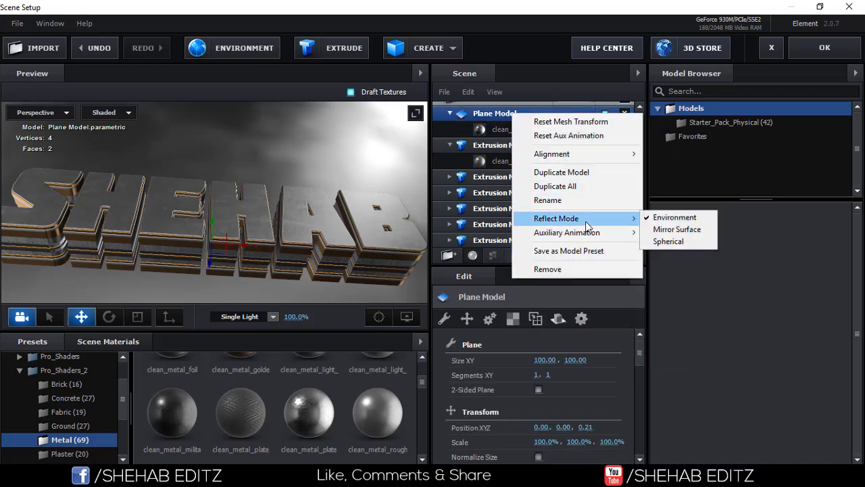
{"action": "left_click", "coordinate": [676, 230]}
- Orbit the preview to low and frontal angles to check SHEHAB's reflection
{"action": "mouse_move", "coordinate": [383, 267]}
{"action": "left_mouse_down"}
{"action": "mouse_move", "coordinate": [357, 240]}
{"action": "mouse_move", "coordinate": [259, 265]}
{"action": "left_mouse_up"}
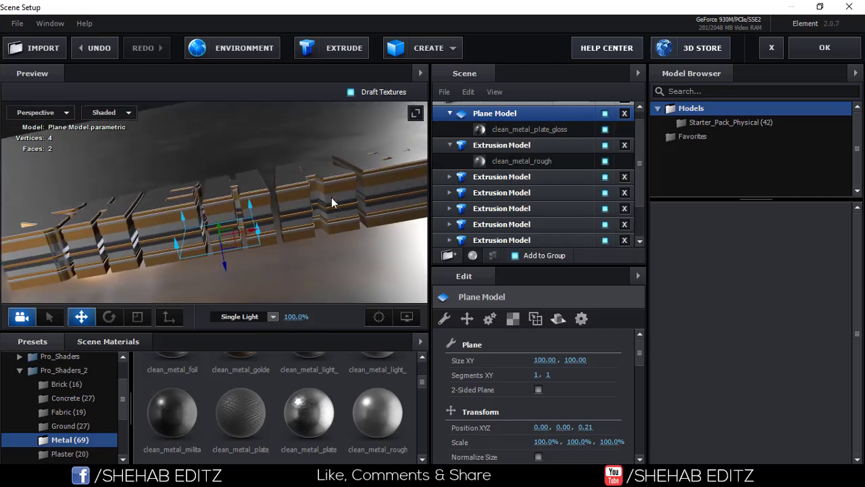
{"action": "left_click_drag", "start_coordinate": [332, 202], "coordinate": [348, 226]}
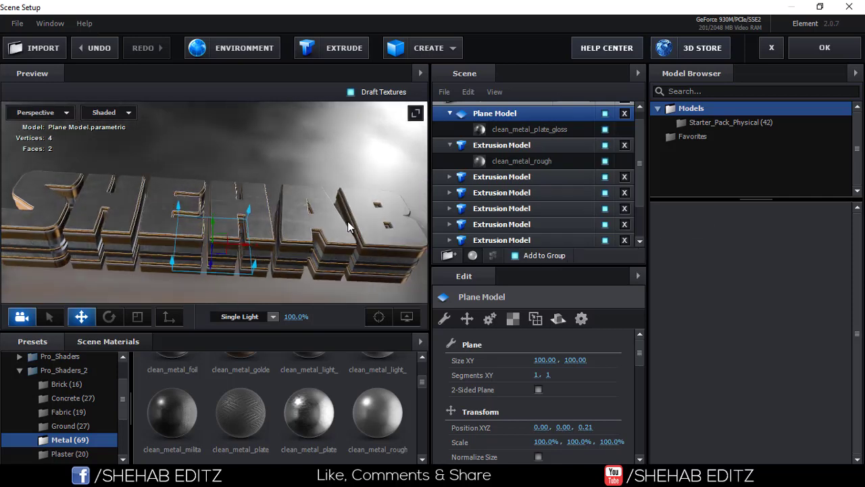
{"action": "key", "text": "ctrl+z"}
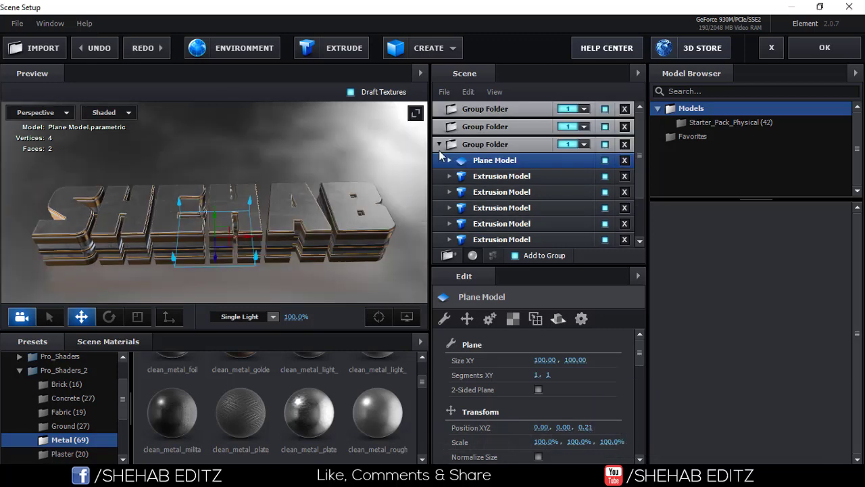
{"action": "key", "text": "ctrl+shift+z"}
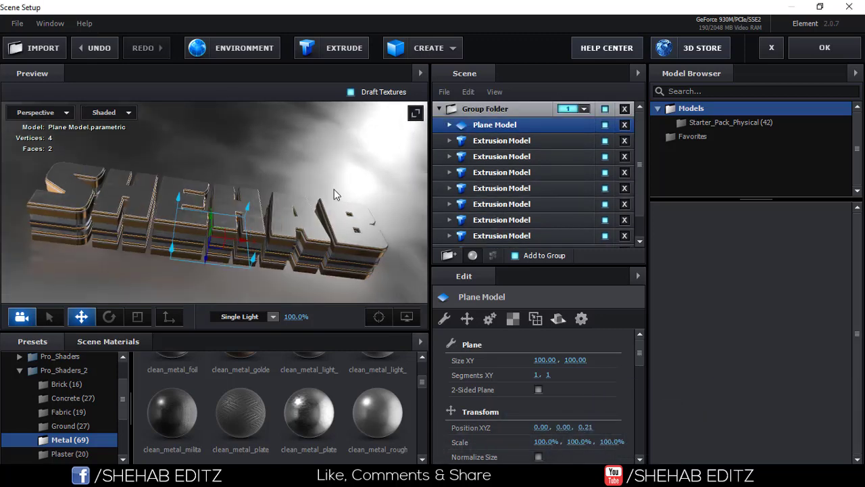
{"action": "left_click_drag", "start_coordinate": [334, 189], "coordinate": [337, 197]}
- Apply the Element 3D scene and add a new two-node camera layer named Camera 1
{"action": "left_click", "coordinate": [824, 48]}
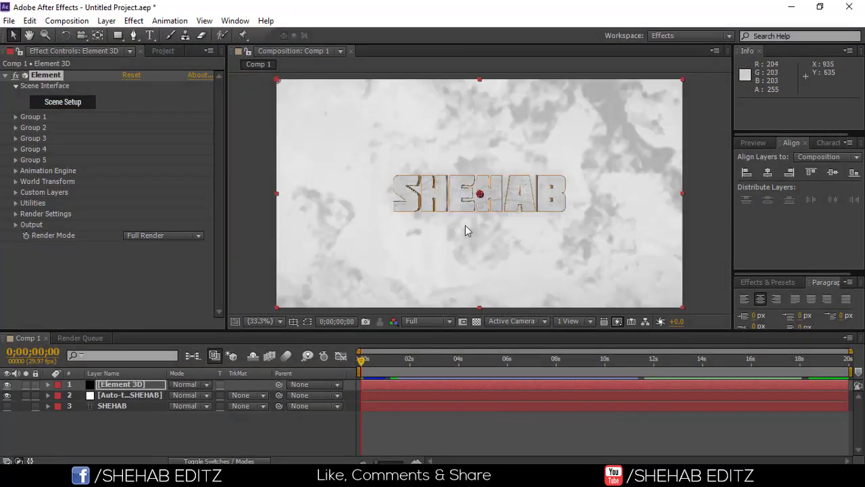
{"action": "right_click", "coordinate": [120, 434]}
{"action": "mouse_move", "coordinate": [169, 297]}
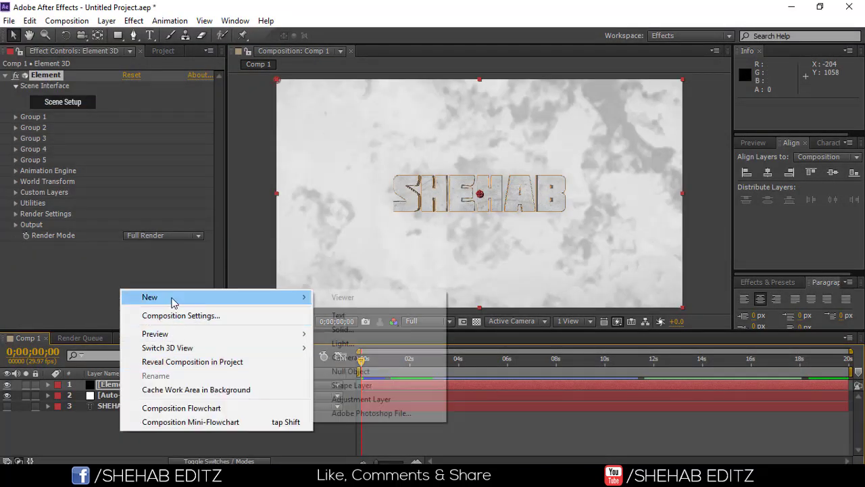
{"action": "left_click", "coordinate": [369, 358]}
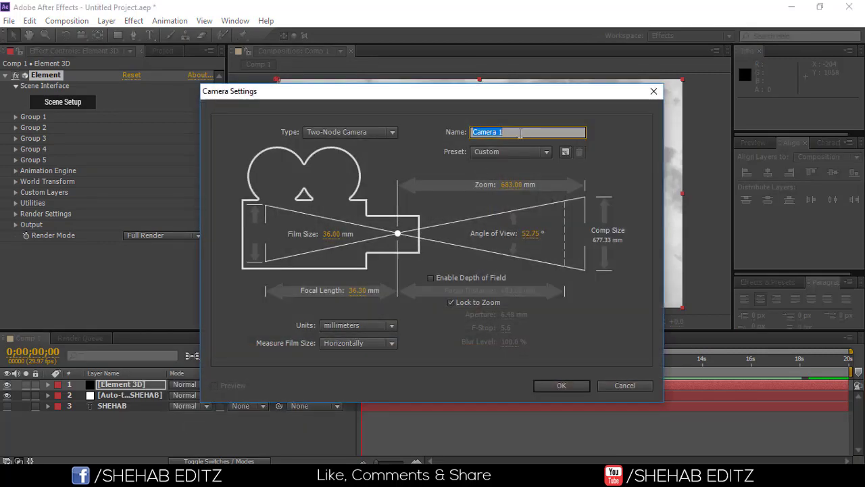
{"action": "left_click", "coordinate": [558, 384]}
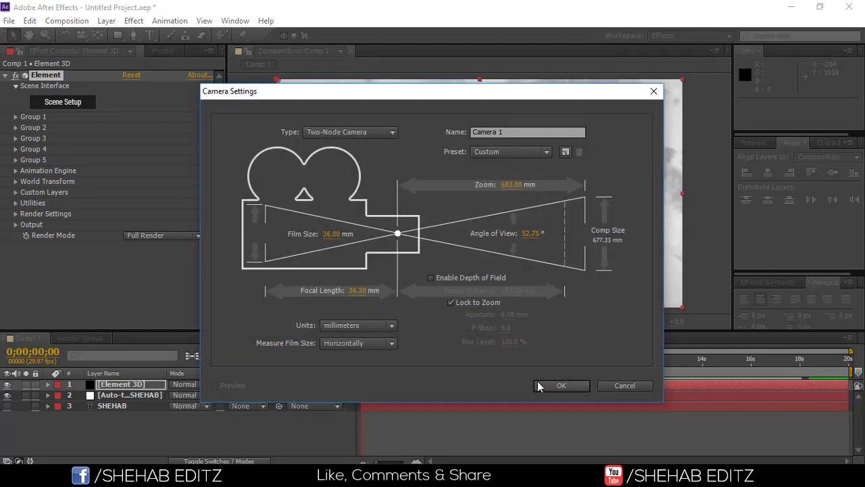
{"action": "left_click", "coordinate": [559, 388]}
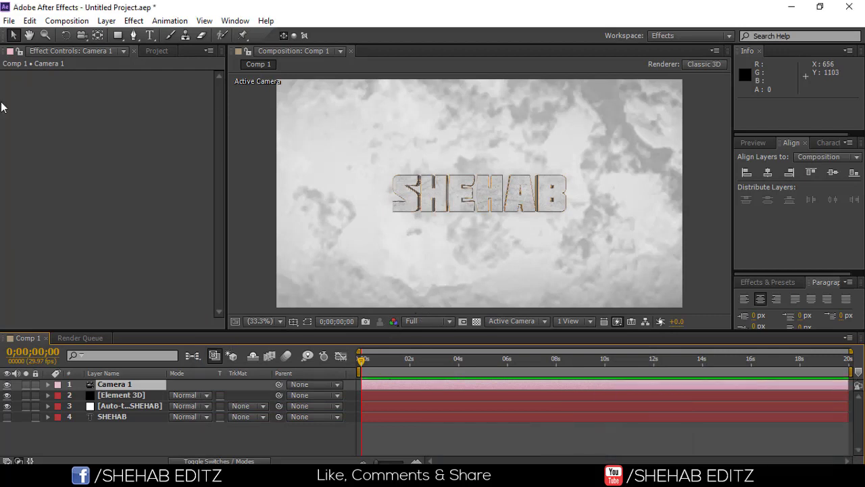
- Orbit Camera 1 around the SHEHAB text with the Orbit Camera tool
{"action": "left_click", "coordinate": [81, 37]}
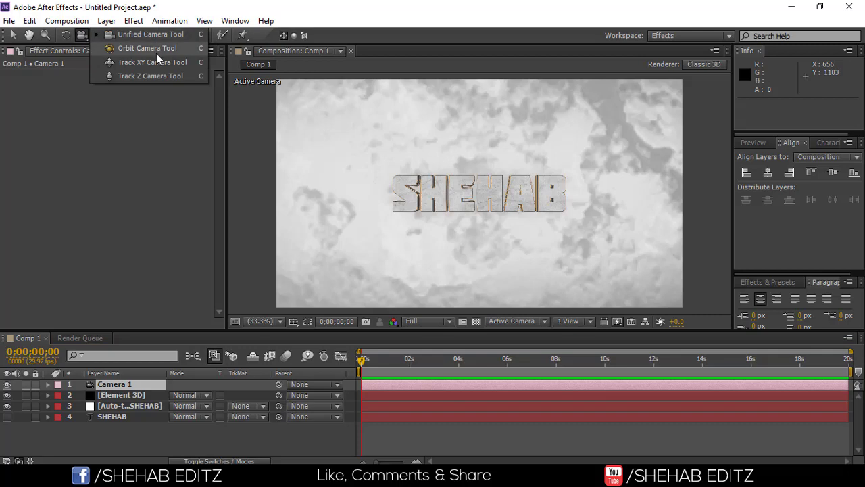
{"action": "left_click", "coordinate": [156, 52]}
{"action": "left_click_drag", "start_coordinate": [464, 197], "coordinate": [436, 245]}
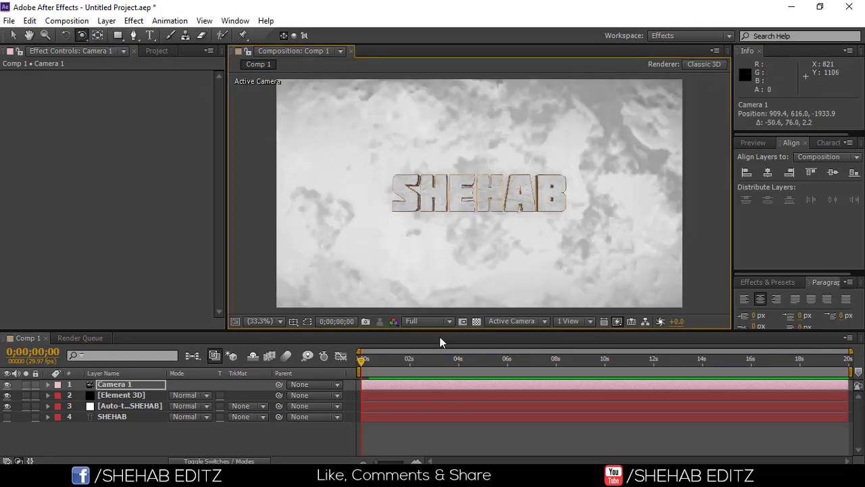
- Lower the viewer resolution to Half and orbit Camera 1 to view the text from above
{"action": "left_click", "coordinate": [422, 321]}
{"action": "left_click", "coordinate": [446, 376]}
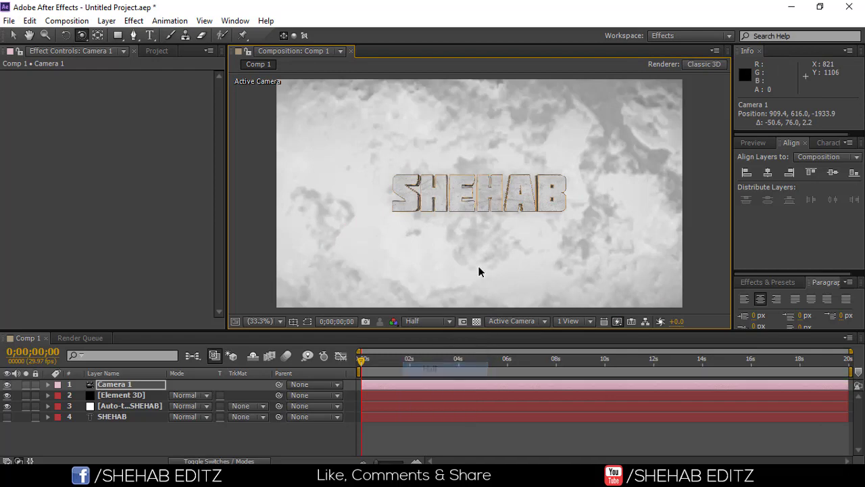
{"action": "left_click_drag", "start_coordinate": [494, 203], "coordinate": [503, 176]}
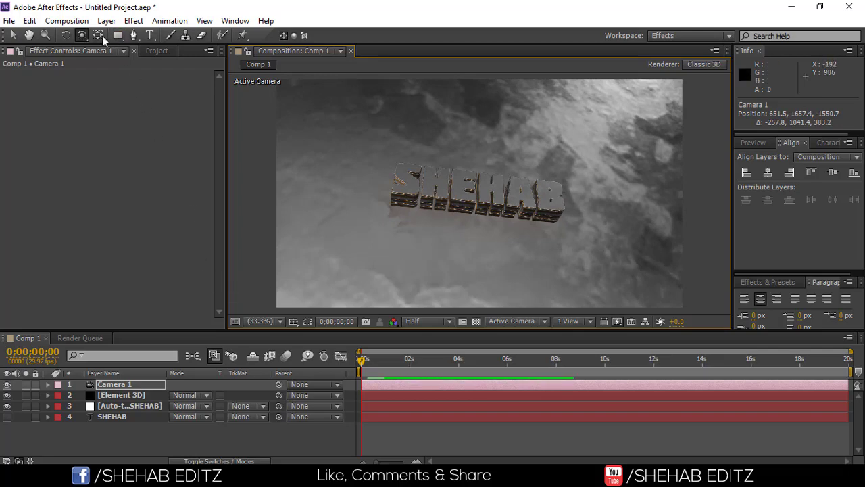
- Dolly Camera 1 closer with Track Z, then orbit to a tilted, elevated three-quarter view
{"action": "left_click_drag", "start_coordinate": [82, 35], "coordinate": [139, 75]}
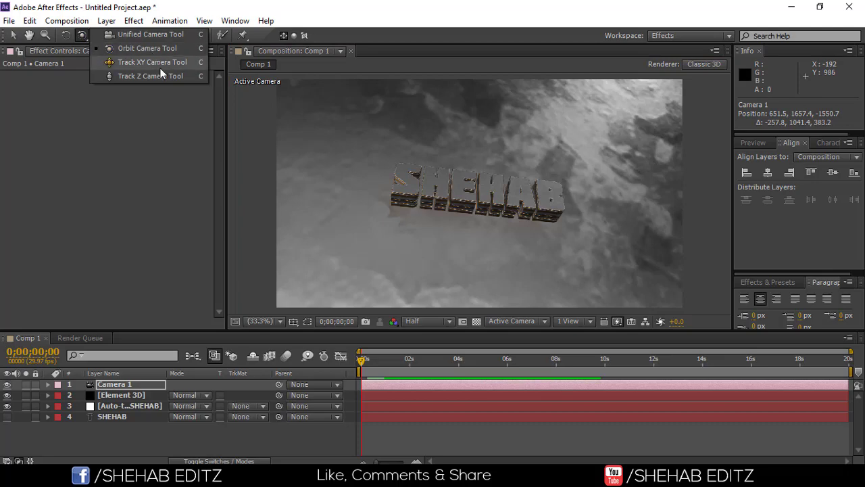
{"action": "left_click_drag", "start_coordinate": [492, 179], "coordinate": [481, 147]}
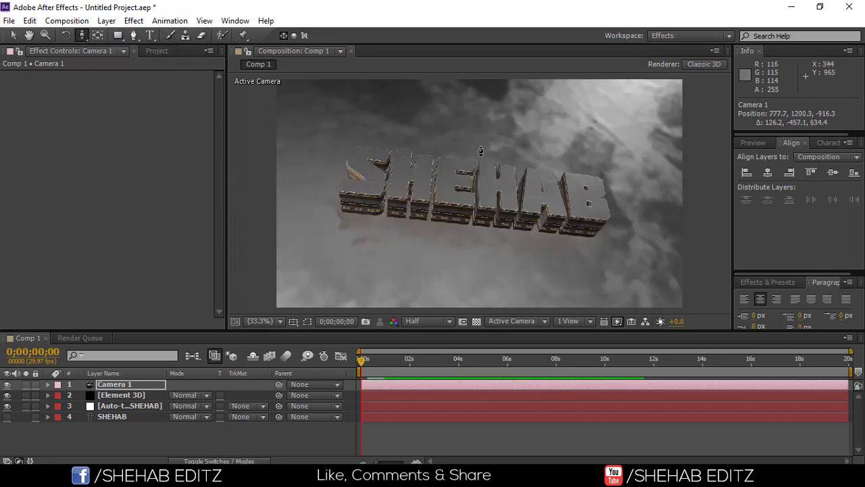
{"action": "left_click", "coordinate": [444, 161]}
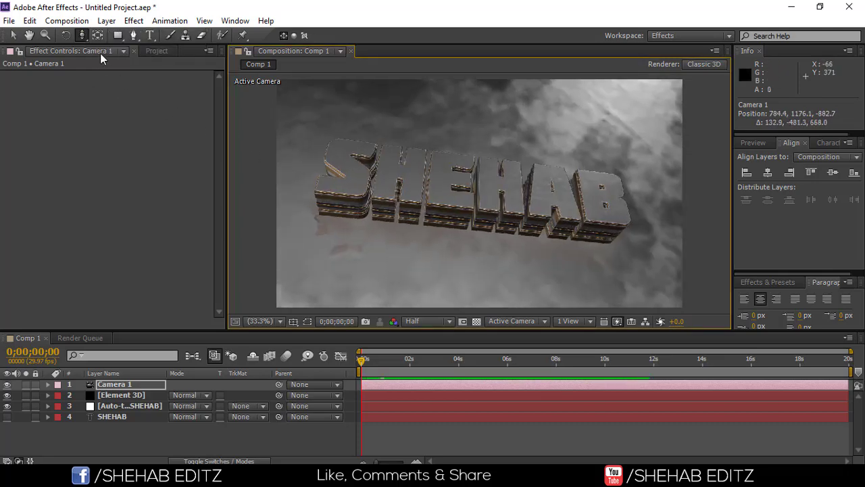
{"action": "left_click_drag", "start_coordinate": [82, 35], "coordinate": [130, 65]}
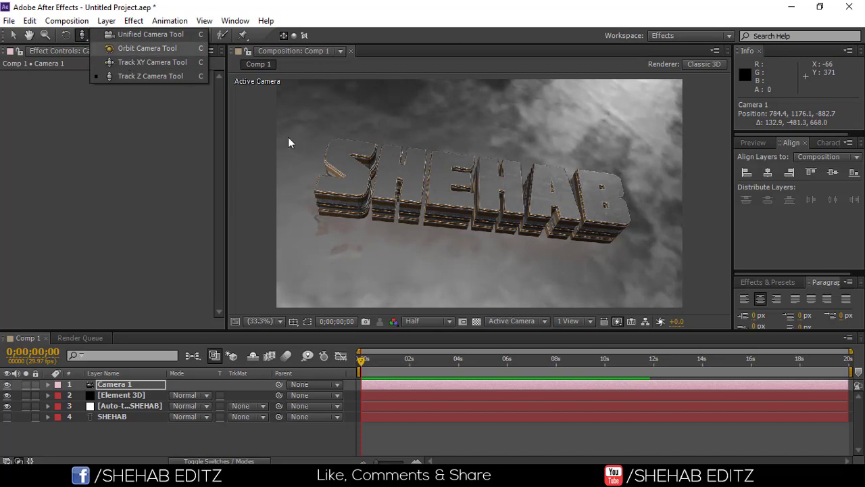
{"action": "mouse_move", "coordinate": [289, 140]}
{"action": "left_mouse_down"}
{"action": "mouse_move", "coordinate": [505, 172]}
{"action": "mouse_move", "coordinate": [508, 155]}
{"action": "left_mouse_up"}
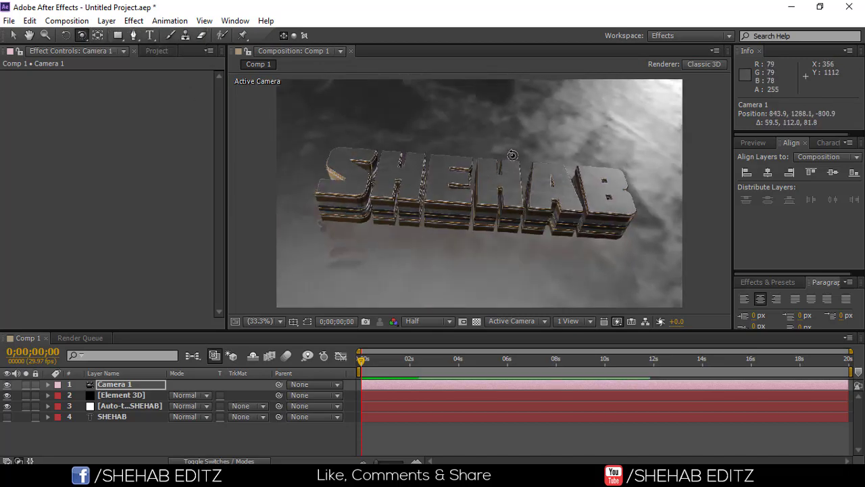
{"action": "left_click_drag", "start_coordinate": [509, 154], "coordinate": [473, 177]}
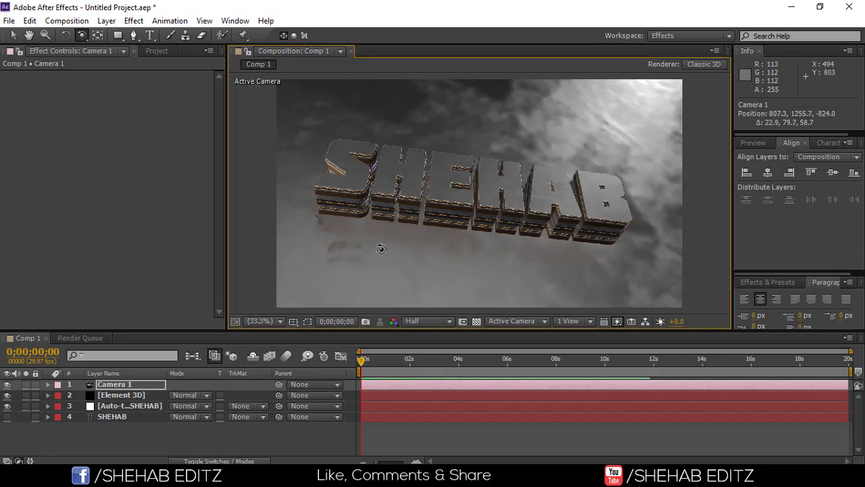
{"action": "left_click", "coordinate": [112, 396]}
- Enable the Element 3D Animation Engine and set its Animation value to 2.0%
{"action": "left_click", "coordinate": [15, 214]}
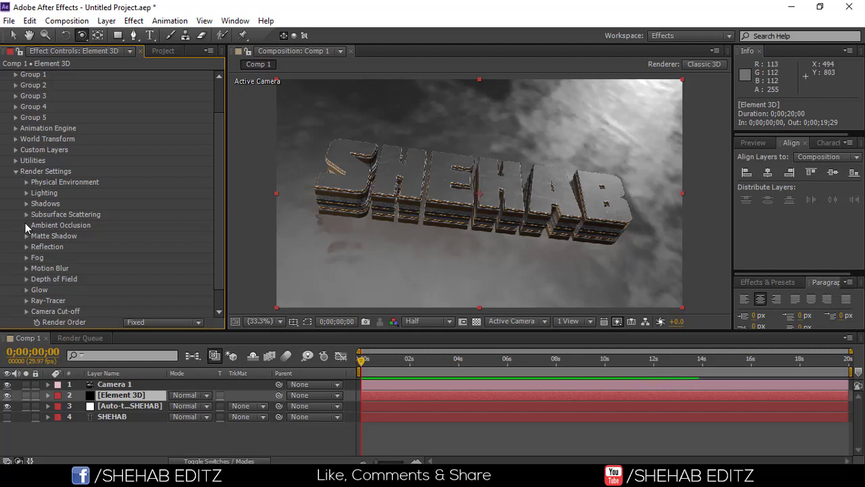
{"action": "left_click", "coordinate": [16, 171]}
{"action": "left_click", "coordinate": [15, 171]}
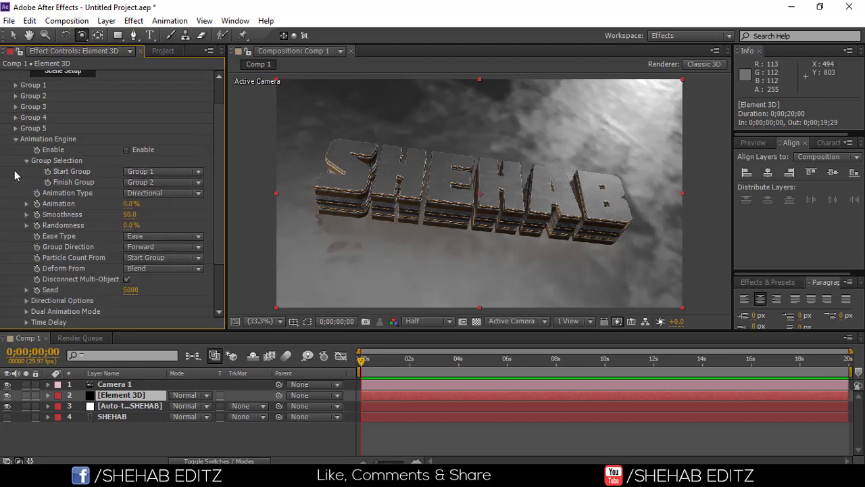
{"action": "left_click", "coordinate": [127, 149]}
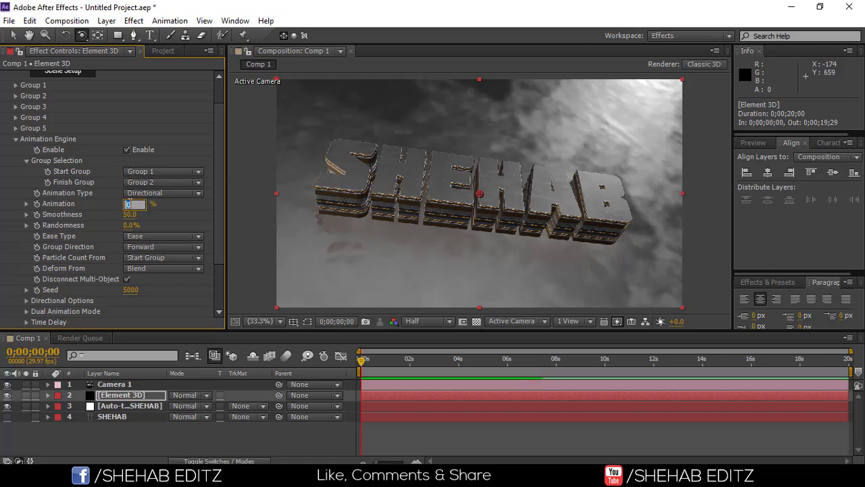
{"action": "left_click", "coordinate": [143, 206]}
{"action": "type", "text": "2"}
{"action": "key", "text": "Return"}
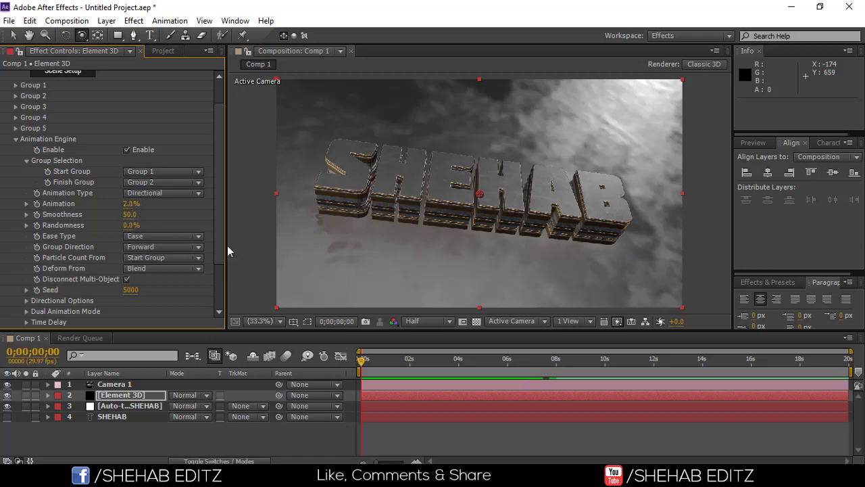
{"action": "scroll", "coordinate": [112, 228], "scroll_direction": "up", "scroll_amount": 2}
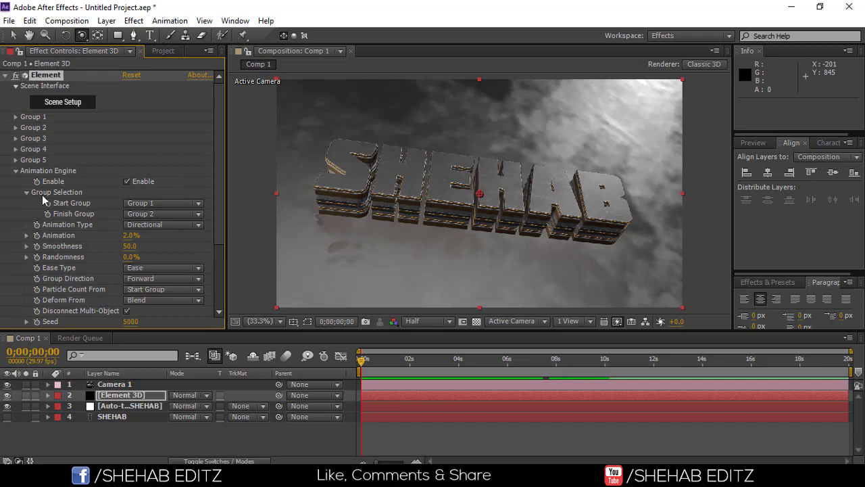
{"action": "left_click", "coordinate": [17, 171]}
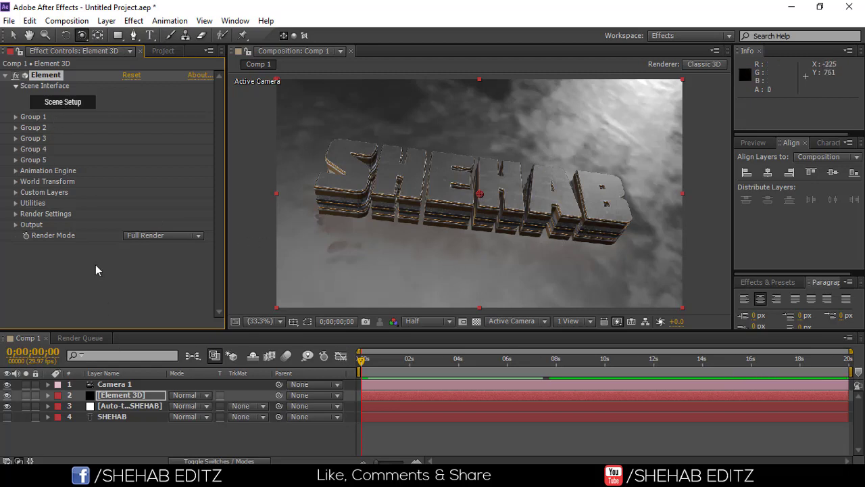
- In Scene Setup, duplicate the Extrusion Model to stack additional SHEHAB extrusion layers
{"action": "left_click", "coordinate": [63, 102]}
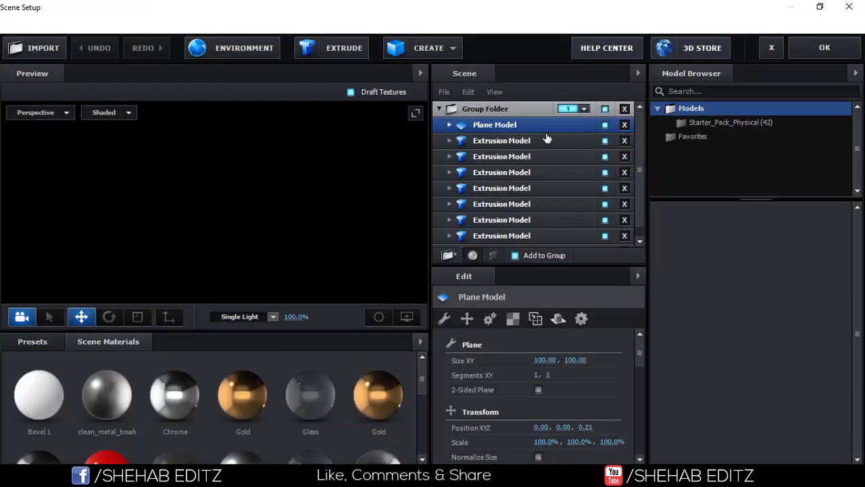
{"action": "left_click", "coordinate": [531, 141]}
{"action": "right_click", "coordinate": [510, 138]}
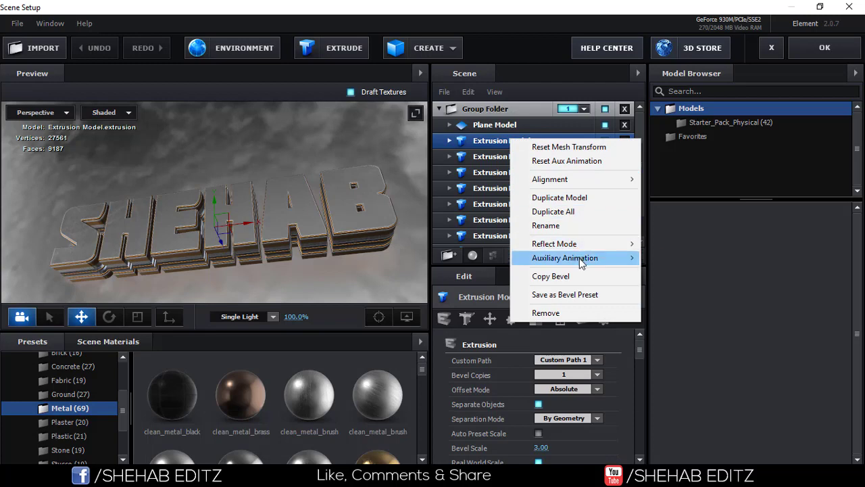
{"action": "mouse_move", "coordinate": [581, 259]}
{"action": "left_click", "coordinate": [560, 197]}
{"action": "right_click", "coordinate": [508, 156]}
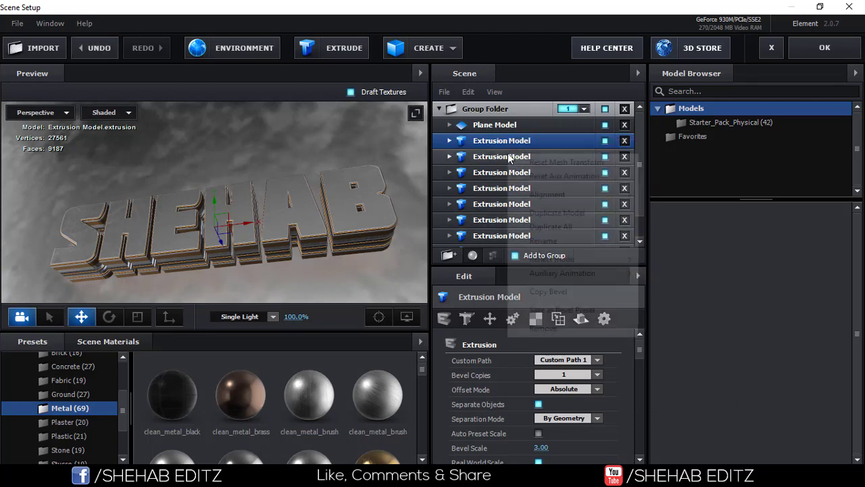
{"action": "right_click", "coordinate": [442, 169]}
{"action": "left_click", "coordinate": [473, 228]}
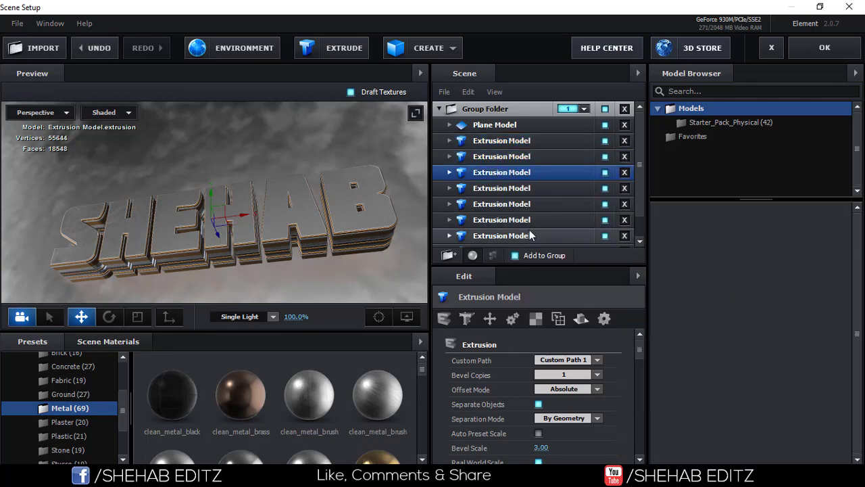
- Assign auxiliary animation channels to the stacked extrusion layers, giving the sixth Channel 6
{"action": "right_click", "coordinate": [498, 190]}
{"action": "mouse_move", "coordinate": [611, 315]}
{"action": "left_click", "coordinate": [663, 364]}
{"action": "right_click", "coordinate": [507, 203]}
{"action": "left_click", "coordinate": [662, 379]}
{"action": "right_click", "coordinate": [491, 219]}
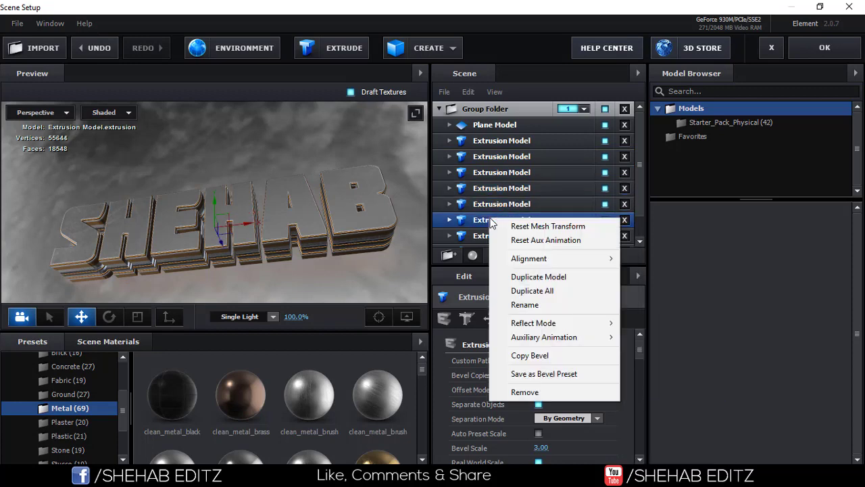
{"action": "mouse_move", "coordinate": [601, 336]}
{"action": "left_click", "coordinate": [663, 420]}
{"action": "left_click", "coordinate": [502, 224]}
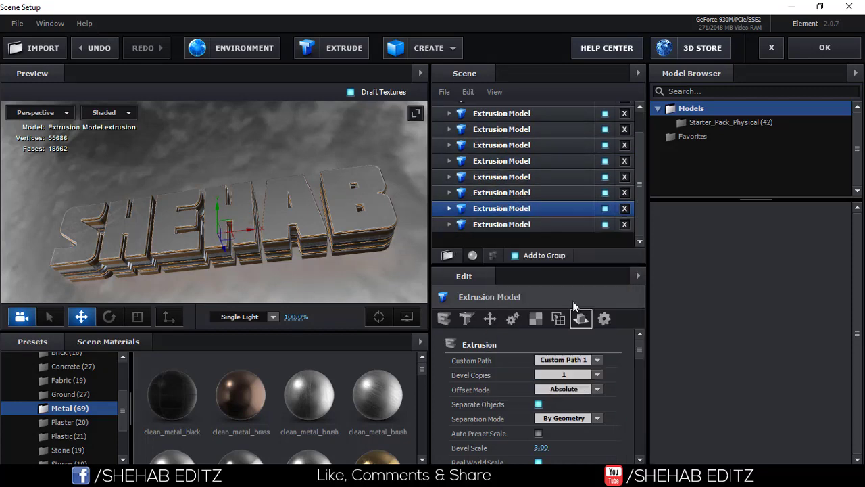
{"action": "right_click", "coordinate": [501, 224]}
{"action": "key", "text": "Escape"}
- Return to the composition and expand Group 1 > Aux Channels > Channel 1
{"action": "left_click", "coordinate": [799, 54]}
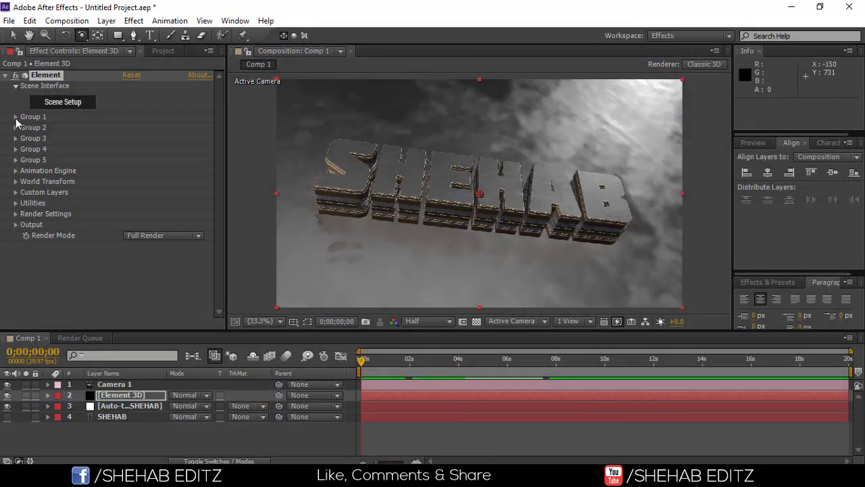
{"action": "left_click", "coordinate": [16, 117]}
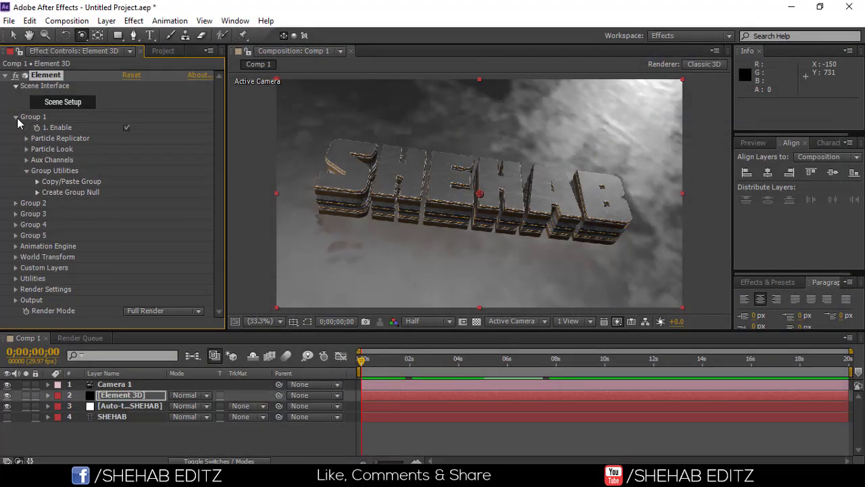
{"action": "left_click", "coordinate": [26, 160]}
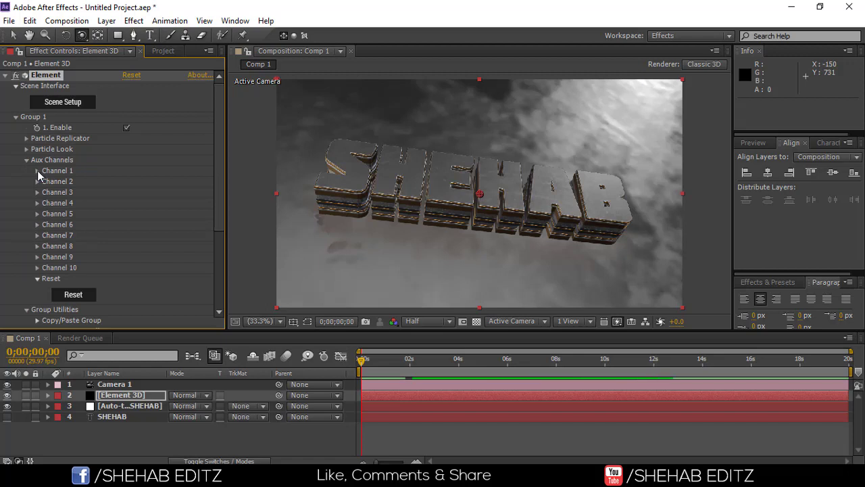
{"action": "left_click", "coordinate": [37, 170]}
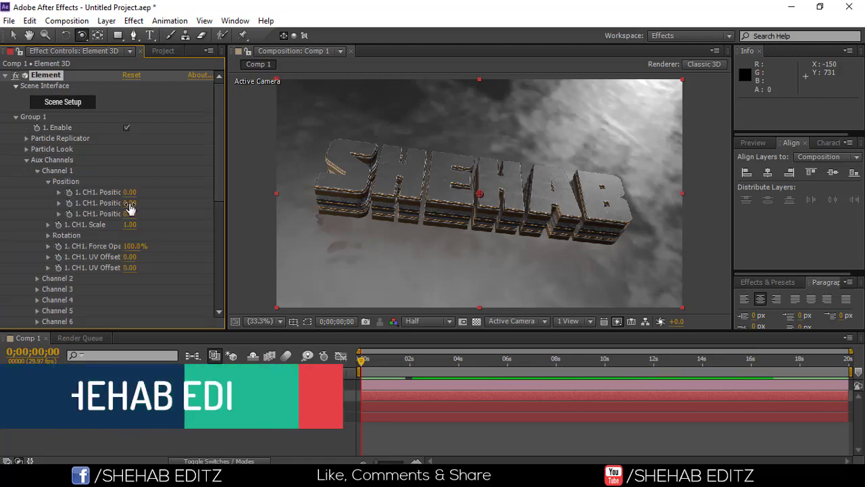
- Test Channel 1 position offsets, undoing each so every value stays 0.00
{"action": "mouse_move", "coordinate": [130, 208]}
{"action": "left_mouse_down"}
{"action": "mouse_move", "coordinate": [116, 203]}
{"action": "mouse_move", "coordinate": [165, 203]}
{"action": "left_mouse_up"}
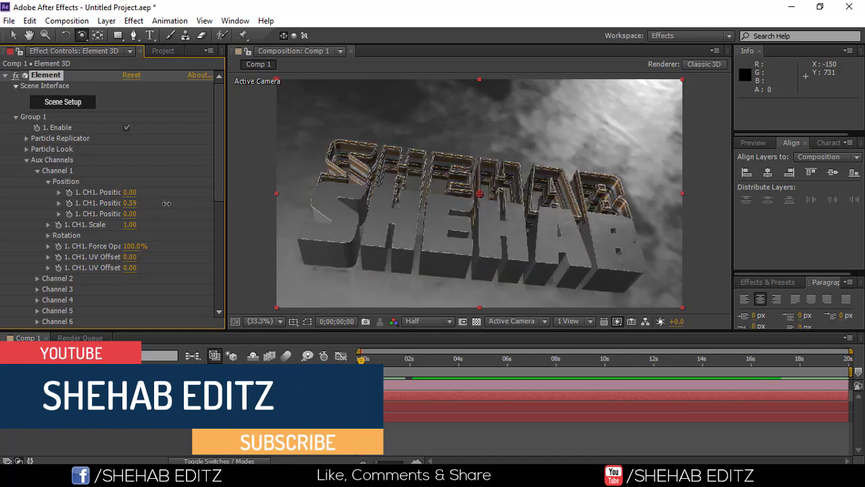
{"action": "key", "text": "ctrl+z"}
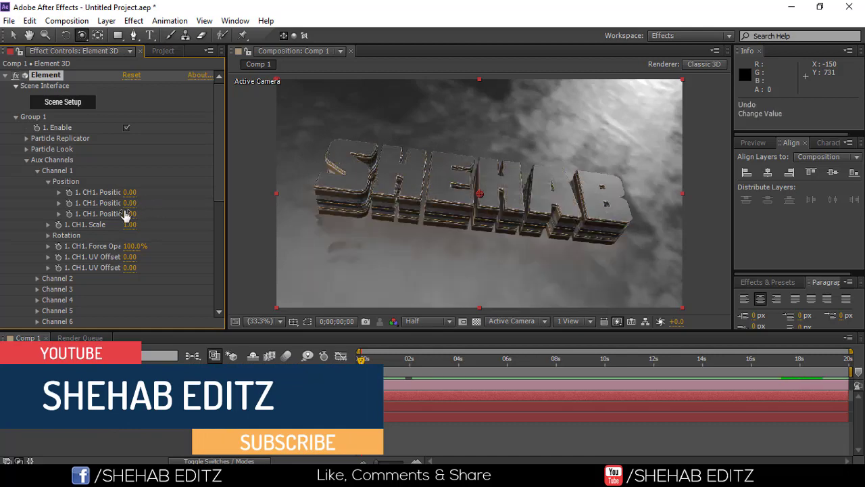
{"action": "left_click_drag", "start_coordinate": [127, 214], "coordinate": [152, 213]}
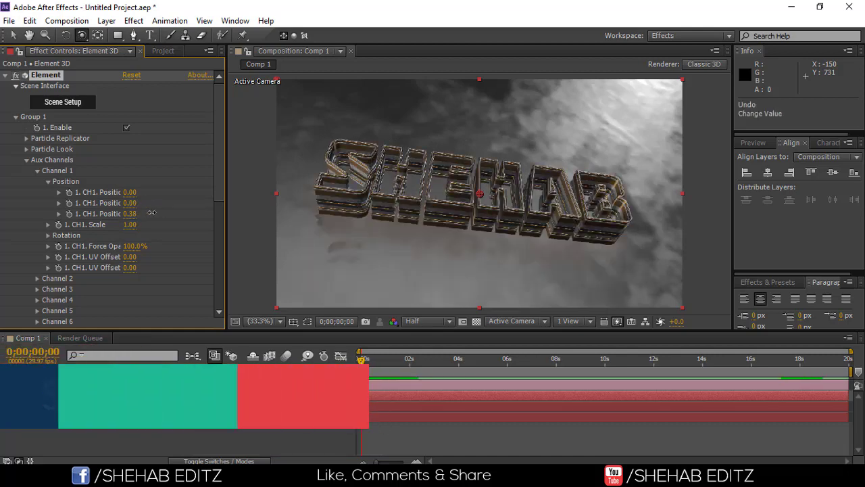
{"action": "key", "text": "ctrl+z"}
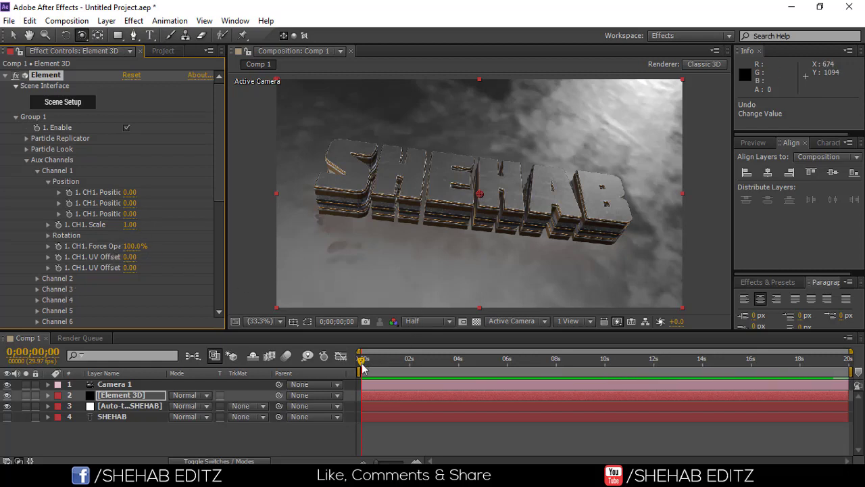
- At 0;00;04;02, set a Position keyframe on Aux Channel 1 at 0.00
{"action": "left_click_drag", "start_coordinate": [365, 365], "coordinate": [472, 368]}
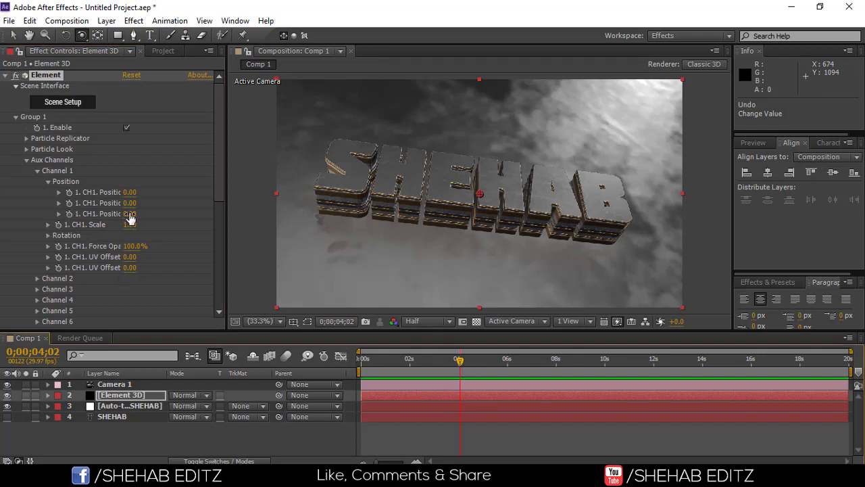
{"action": "mouse_move", "coordinate": [130, 213]}
{"action": "left_mouse_down"}
{"action": "mouse_move", "coordinate": [125, 222]}
{"action": "mouse_move", "coordinate": [135, 219]}
{"action": "left_mouse_up"}
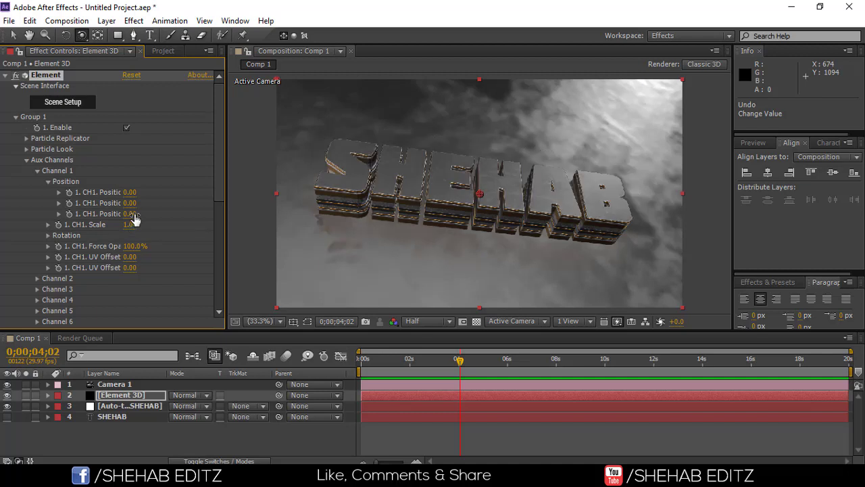
{"action": "left_click", "coordinate": [68, 214]}
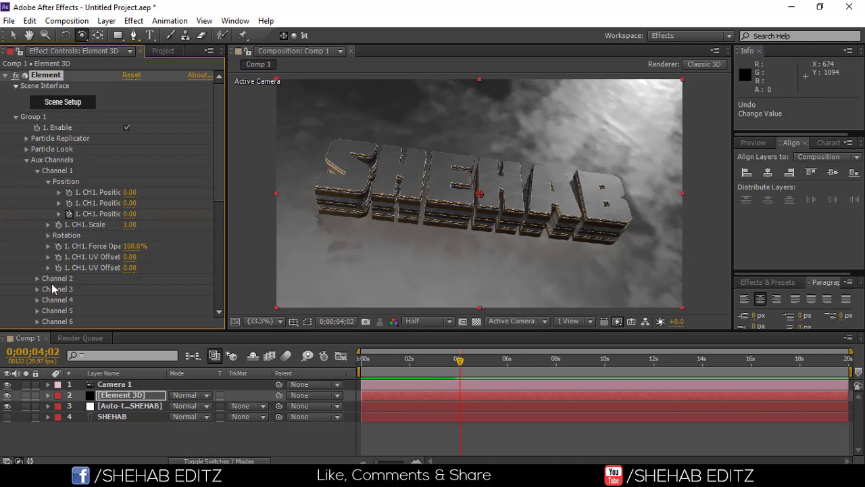
- Expand Aux Channels 2–4 and add Position keyframes for Channels 2 and 4
{"action": "left_click", "coordinate": [37, 277]}
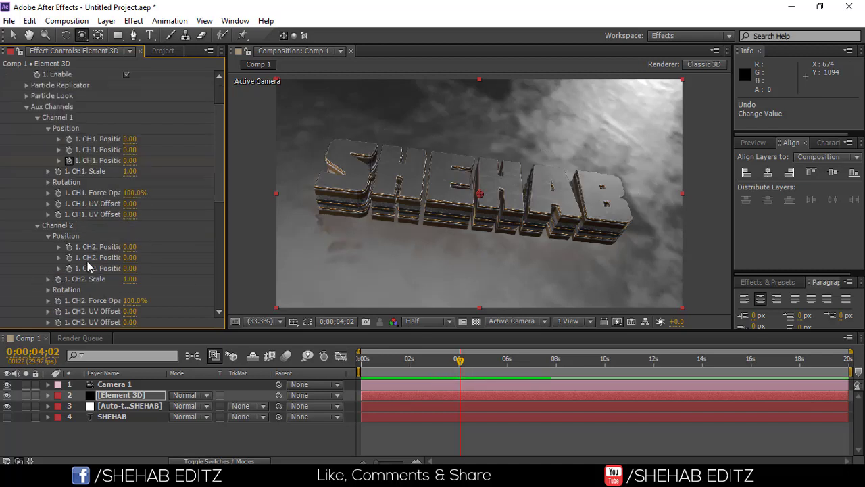
{"action": "scroll", "coordinate": [75, 270], "scroll_direction": "down", "scroll_amount": 3}
{"action": "left_click", "coordinate": [36, 248]}
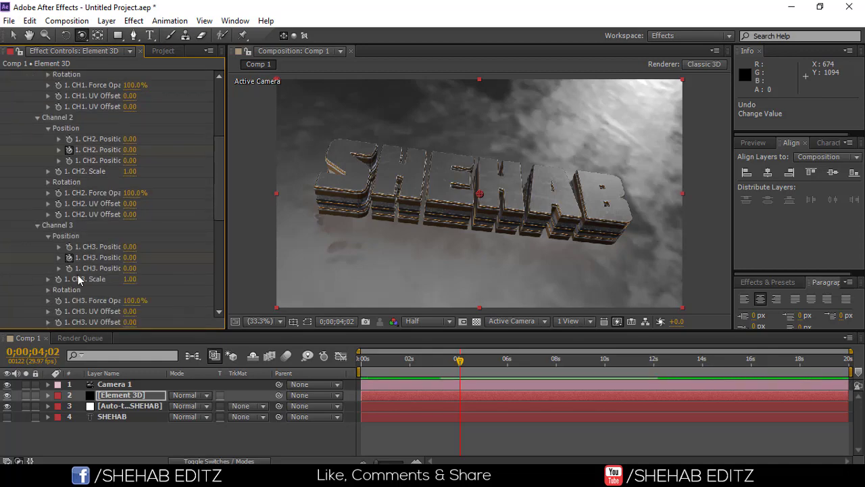
{"action": "left_click", "coordinate": [38, 322]}
{"action": "scroll", "coordinate": [72, 264], "scroll_direction": "down", "scroll_amount": 5}
{"action": "left_click", "coordinate": [69, 257]}
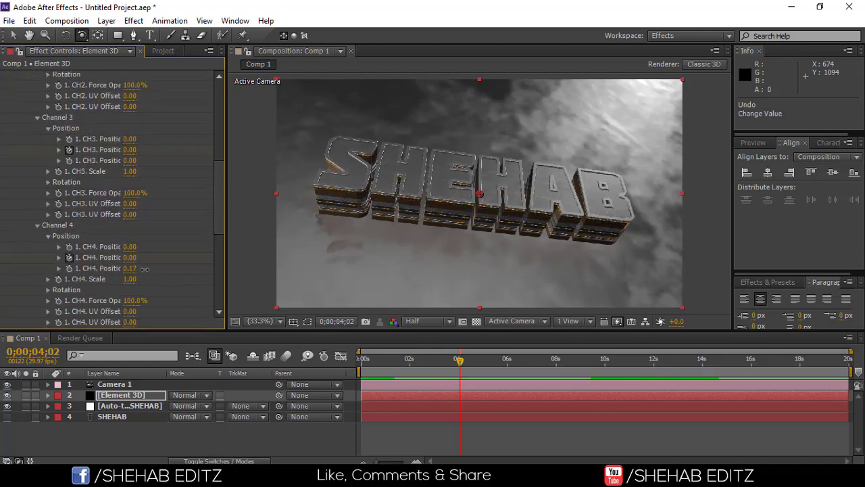
{"action": "scroll", "coordinate": [72, 270], "scroll_direction": "up", "scroll_amount": 3}
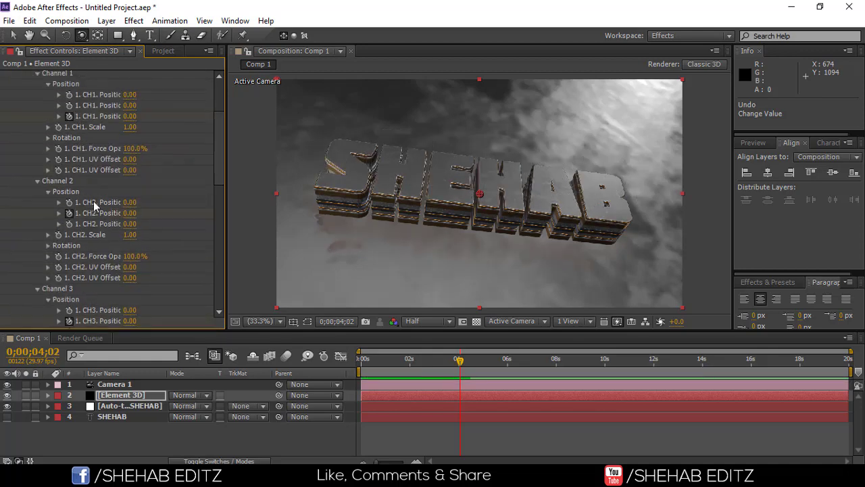
{"action": "scroll", "coordinate": [94, 201], "scroll_direction": "up", "scroll_amount": 3}
{"action": "left_click", "coordinate": [69, 252]}
- Add Position keyframes for Aux Channels 5, 6 and 7, and expand Channel 8
{"action": "scroll", "coordinate": [99, 253], "scroll_direction": "down", "scroll_amount": 5}
{"action": "left_click", "coordinate": [37, 219]}
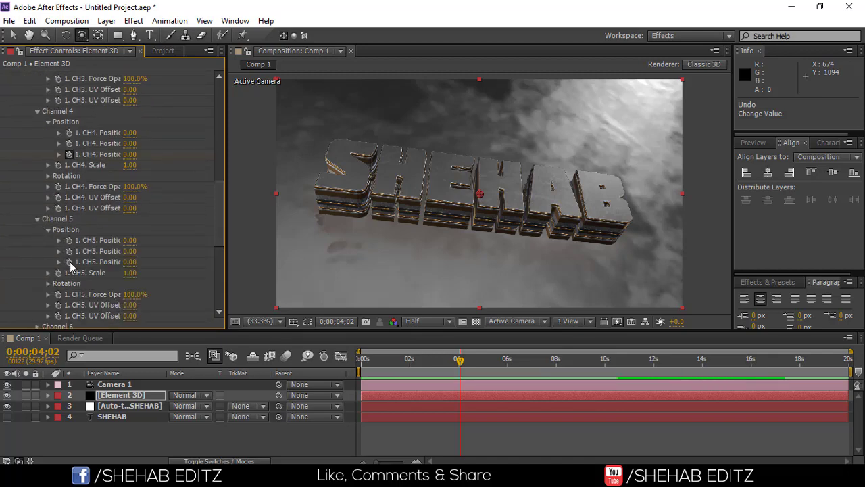
{"action": "scroll", "coordinate": [74, 257], "scroll_direction": "down", "scroll_amount": 1}
{"action": "left_click", "coordinate": [69, 234]}
{"action": "left_click", "coordinate": [37, 298]}
{"action": "scroll", "coordinate": [125, 274], "scroll_direction": "down", "scroll_amount": 3}
{"action": "left_click", "coordinate": [69, 233]}
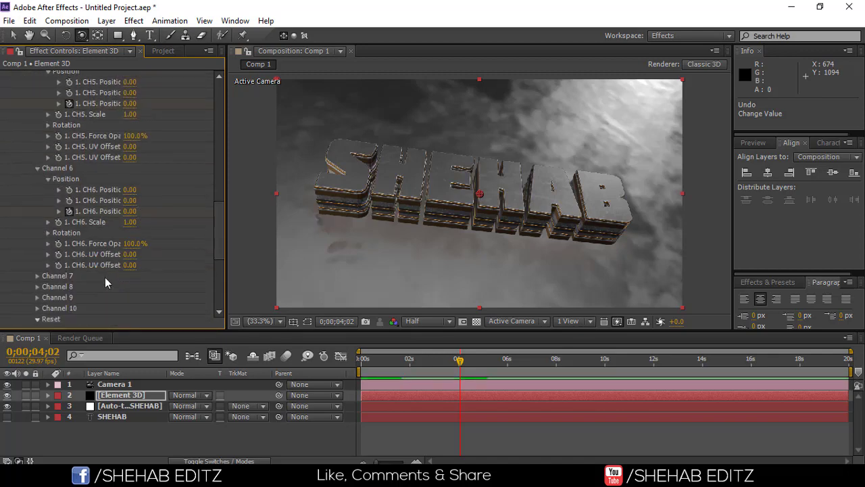
{"action": "left_click", "coordinate": [37, 267]}
{"action": "scroll", "coordinate": [106, 284], "scroll_direction": "down", "scroll_amount": 2}
{"action": "left_click", "coordinate": [69, 267]}
{"action": "scroll", "coordinate": [108, 281], "scroll_direction": "down", "scroll_amount": 3}
{"action": "left_click", "coordinate": [37, 226]}
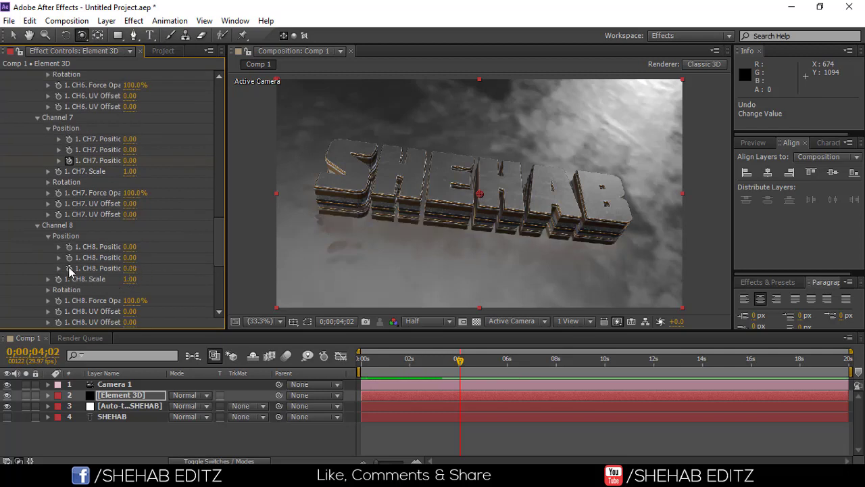
- At 0;00;00;00, offset the third Position of Channels 8, 7 (0.15) and 6 (0.27)
{"action": "left_click_drag", "start_coordinate": [457, 361], "coordinate": [362, 361]}
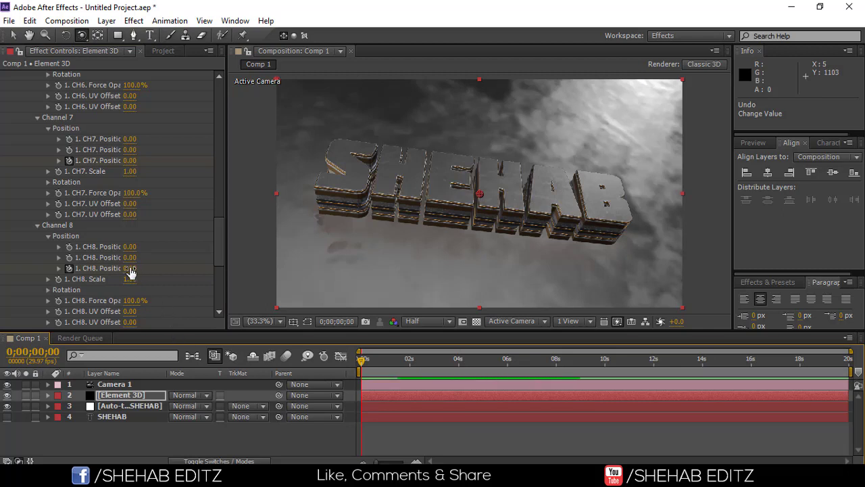
{"action": "left_click_drag", "start_coordinate": [129, 268], "coordinate": [143, 270]}
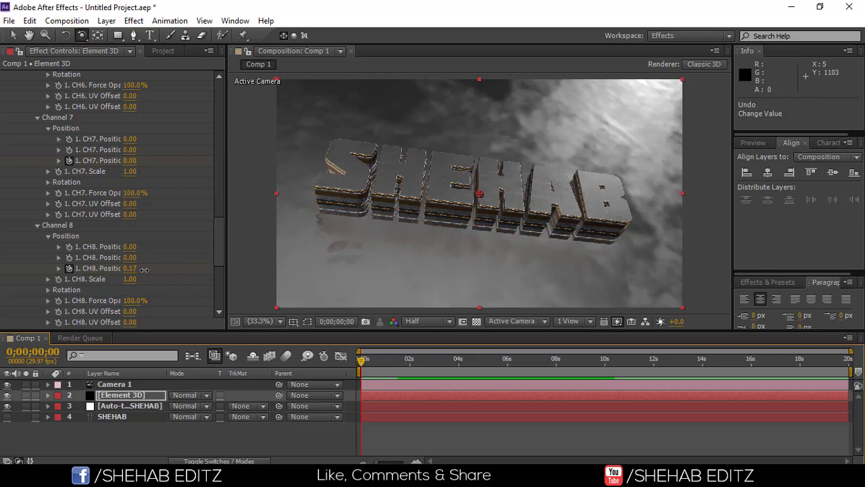
{"action": "left_click", "coordinate": [145, 270]}
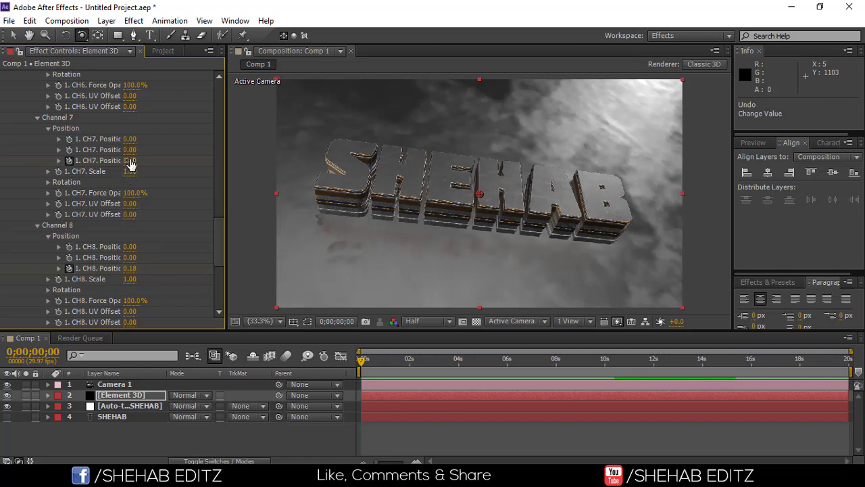
{"action": "left_click_drag", "start_coordinate": [138, 159], "coordinate": [139, 158]}
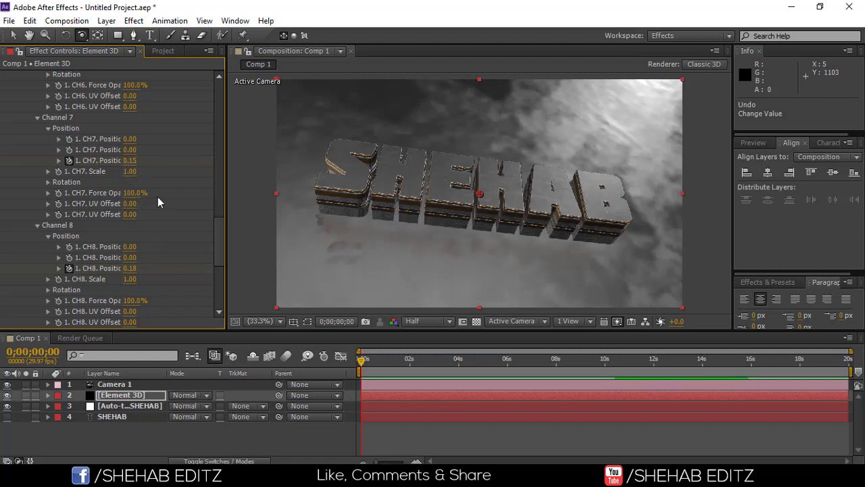
{"action": "scroll", "coordinate": [157, 198], "scroll_direction": "up", "scroll_amount": 1}
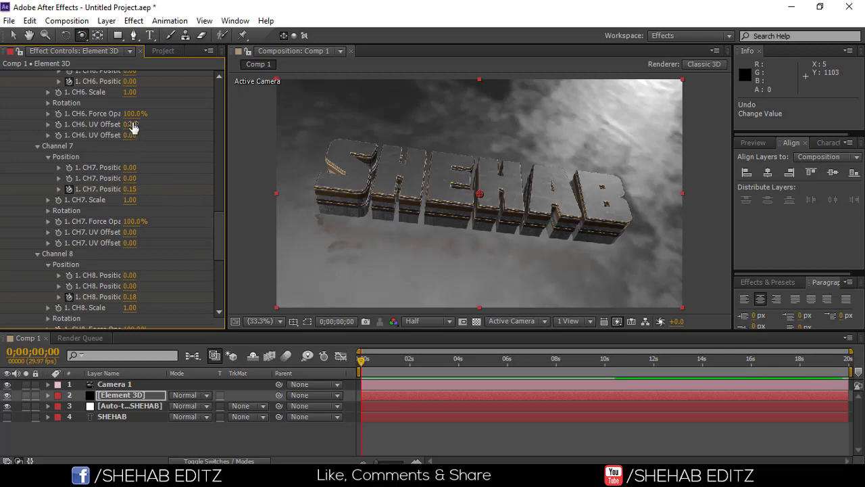
{"action": "scroll", "coordinate": [136, 120], "scroll_direction": "up", "scroll_amount": 1}
{"action": "left_click_drag", "start_coordinate": [133, 116], "coordinate": [145, 108]}
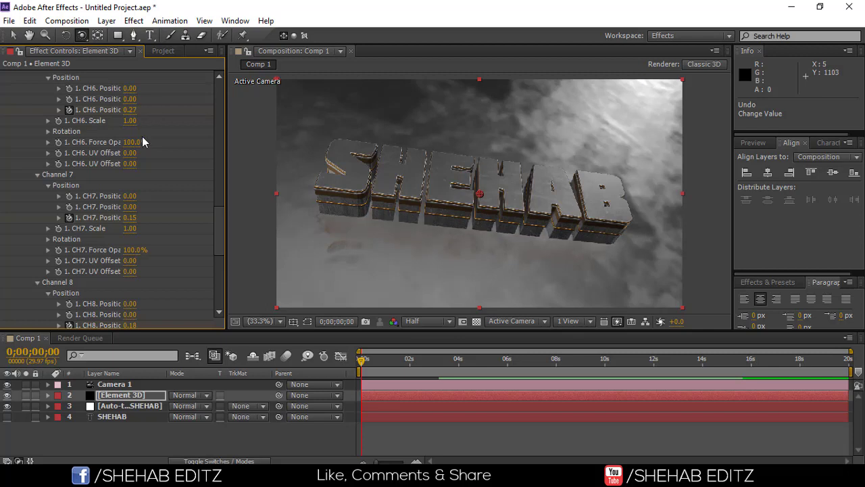
- Offset Channel 5's third Position to 0.24 and spread the remaining channels in depth
{"action": "scroll", "coordinate": [141, 137], "scroll_direction": "up", "scroll_amount": 2}
{"action": "scroll", "coordinate": [142, 137], "scroll_direction": "up", "scroll_amount": 2}
{"action": "scroll", "coordinate": [133, 116], "scroll_direction": "up", "scroll_amount": 2}
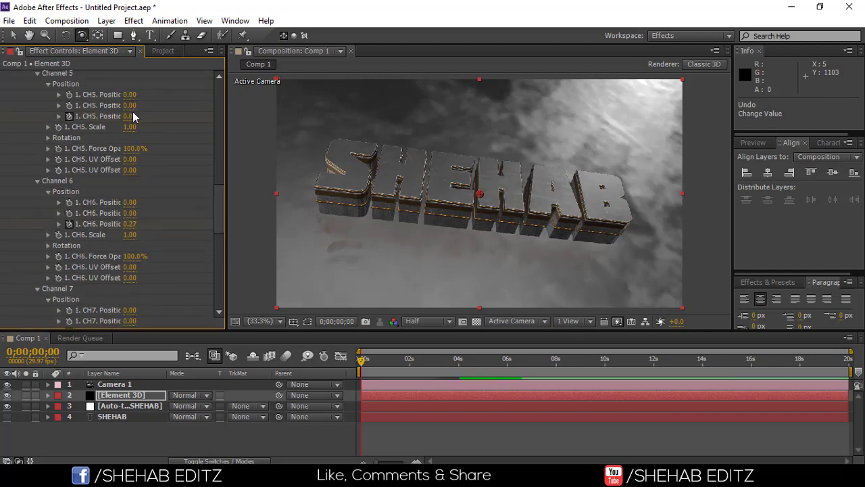
{"action": "left_click_drag", "start_coordinate": [127, 116], "coordinate": [146, 117]}
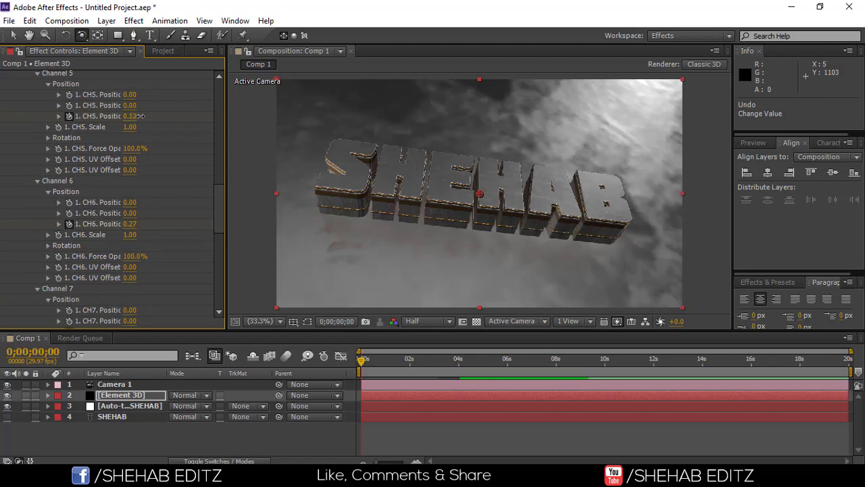
{"action": "scroll", "coordinate": [165, 157], "scroll_direction": "up", "scroll_amount": 2}
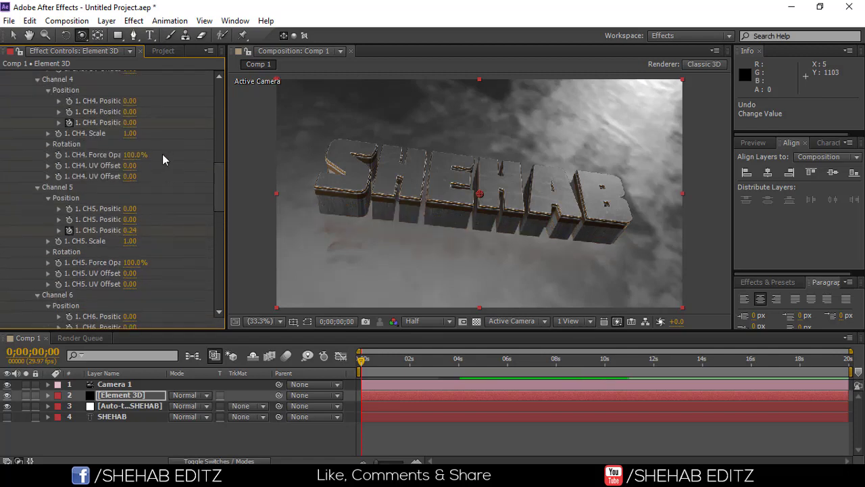
{"action": "scroll", "coordinate": [155, 152], "scroll_direction": "up", "scroll_amount": 2}
{"action": "left_click_drag", "start_coordinate": [130, 135], "coordinate": [165, 140]}
{"action": "scroll", "coordinate": [169, 164], "scroll_direction": "up", "scroll_amount": 1}
{"action": "scroll", "coordinate": [170, 164], "scroll_direction": "up", "scroll_amount": 1}
{"action": "scroll", "coordinate": [165, 140], "scroll_direction": "up", "scroll_amount": 1}
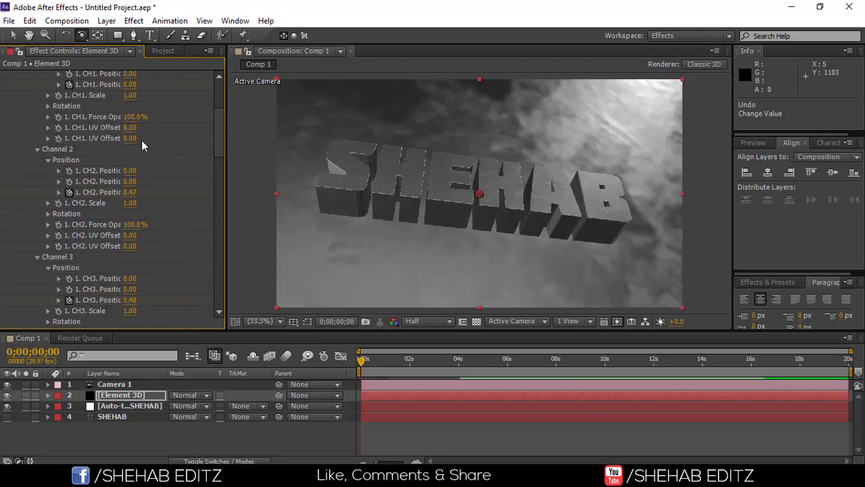
{"action": "left_click_drag", "start_coordinate": [129, 84], "coordinate": [164, 94]}
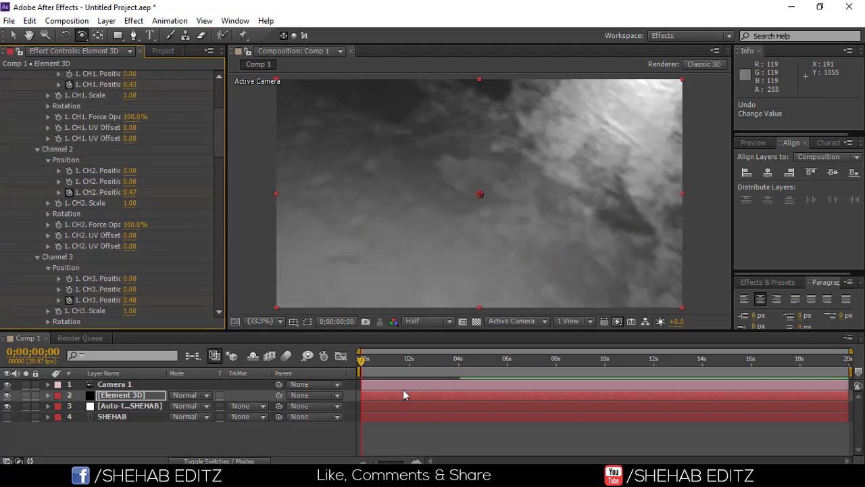
- Scrub and play back the timeline to preview the layered extrusion animating to 0.00
{"action": "mouse_move", "coordinate": [371, 361]}
{"action": "left_mouse_down"}
{"action": "mouse_move", "coordinate": [373, 372]}
{"action": "mouse_move", "coordinate": [494, 371]}
{"action": "mouse_move", "coordinate": [406, 377]}
{"action": "mouse_move", "coordinate": [459, 372]}
{"action": "left_mouse_up"}
{"action": "key", "text": "KP_0"}
{"action": "scroll", "coordinate": [109, 217], "scroll_direction": "up", "scroll_amount": 5}
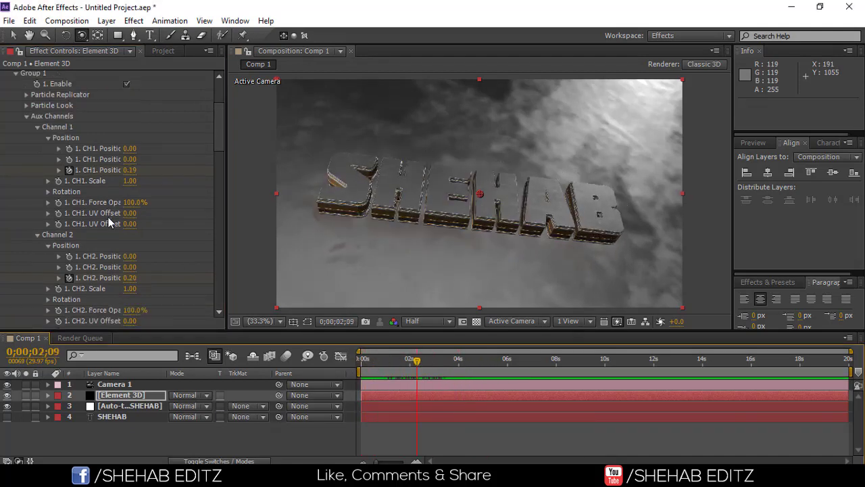
- At 0;00;00;16, pan Camera 1 with Track XY so SHEHAB sits upper left, partly out of frame
{"action": "left_click", "coordinate": [15, 117]}
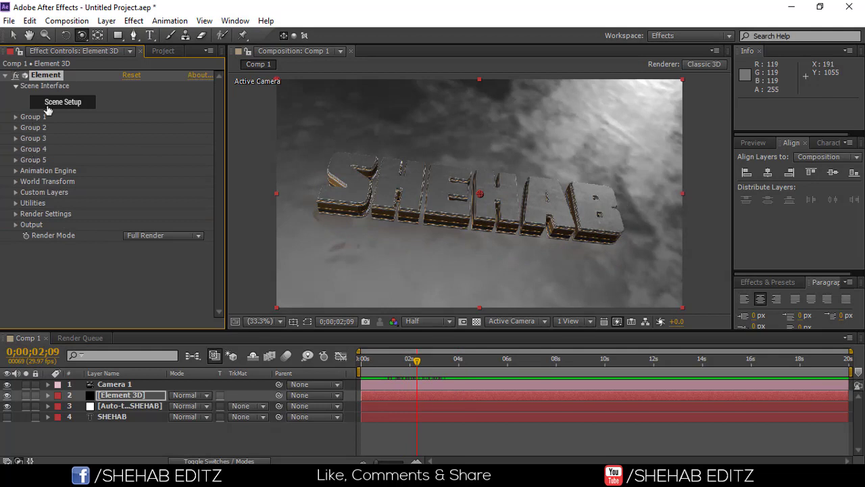
{"action": "left_click", "coordinate": [117, 385]}
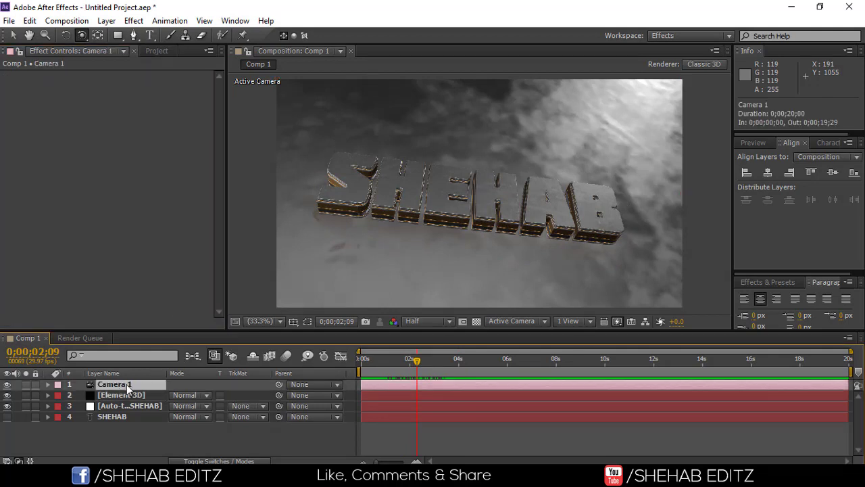
{"action": "left_click_drag", "start_coordinate": [421, 364], "coordinate": [374, 363]}
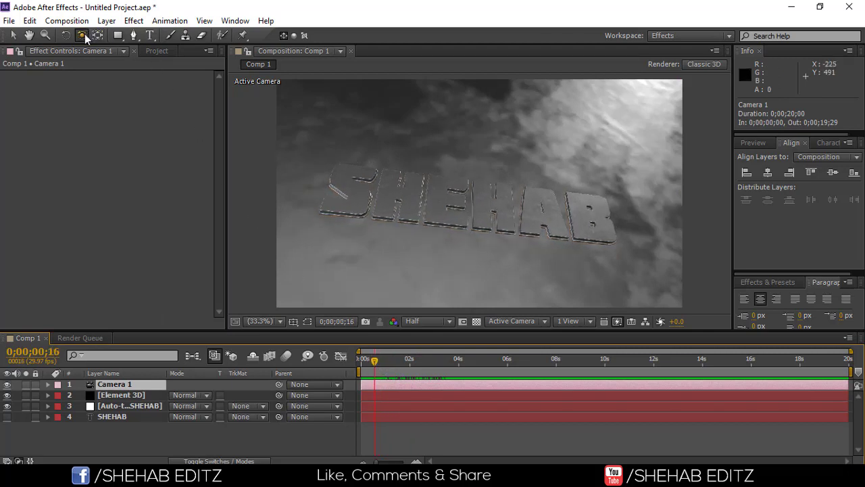
{"action": "left_click_drag", "start_coordinate": [82, 35], "coordinate": [143, 62]}
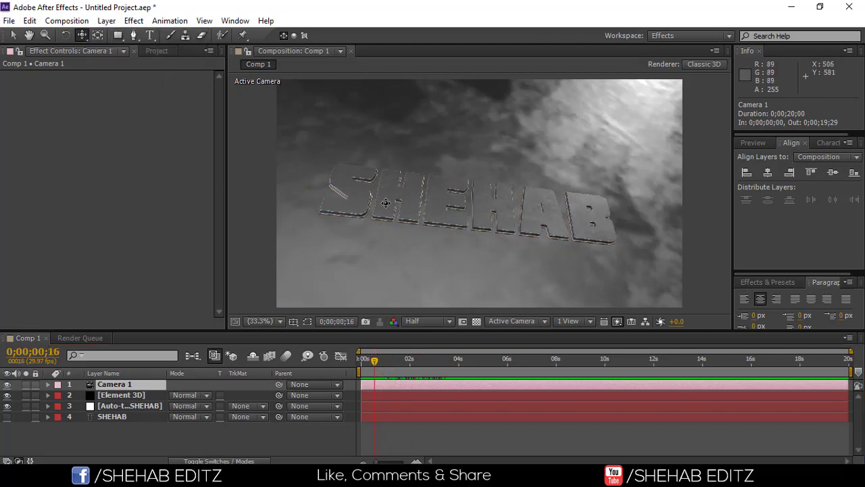
{"action": "mouse_move", "coordinate": [386, 200]}
{"action": "left_mouse_down"}
{"action": "mouse_move", "coordinate": [384, 186]}
{"action": "mouse_move", "coordinate": [366, 178]}
{"action": "mouse_move", "coordinate": [282, 158]}
{"action": "left_mouse_up"}
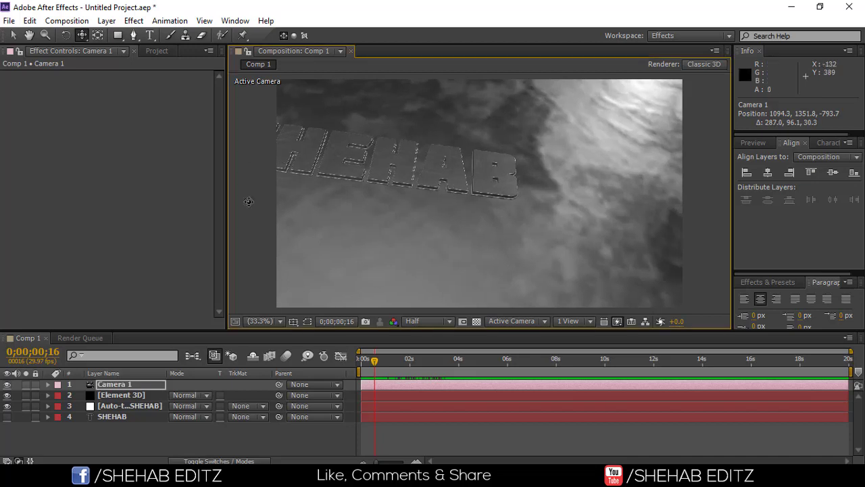
- Set starting Position and Point of Interest keyframes on Camera 1's Transform
{"action": "left_click", "coordinate": [47, 384]}
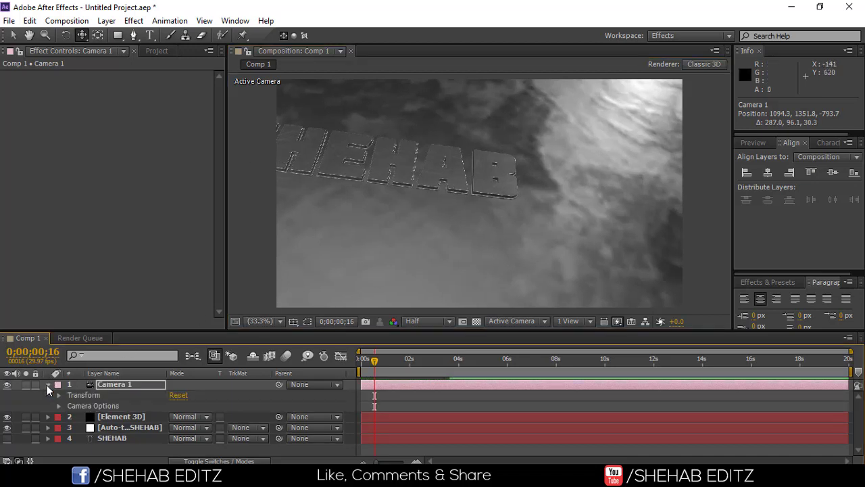
{"action": "left_click", "coordinate": [59, 395]}
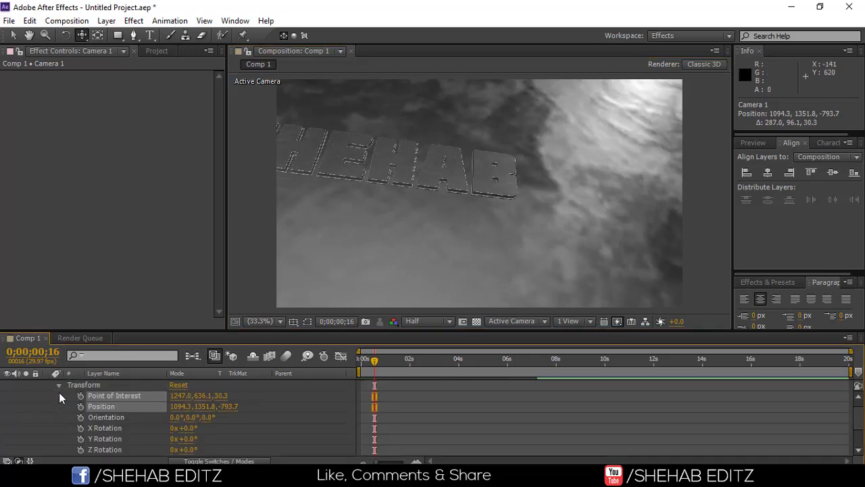
{"action": "key", "text": "alt+shift+p"}
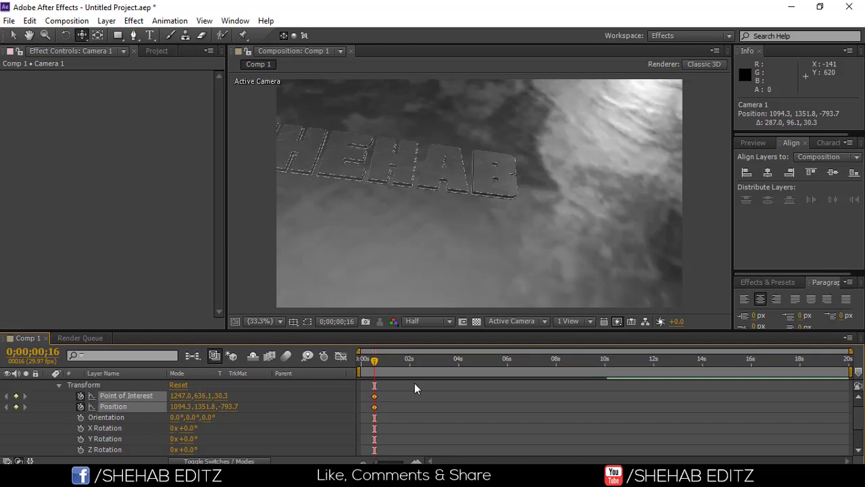
- Near 3;29, pan and dolly Camera 1 closer, placing SHEHAB right at 438.9, 1060.2, -637.8
{"action": "left_click_drag", "start_coordinate": [387, 359], "coordinate": [460, 367]}
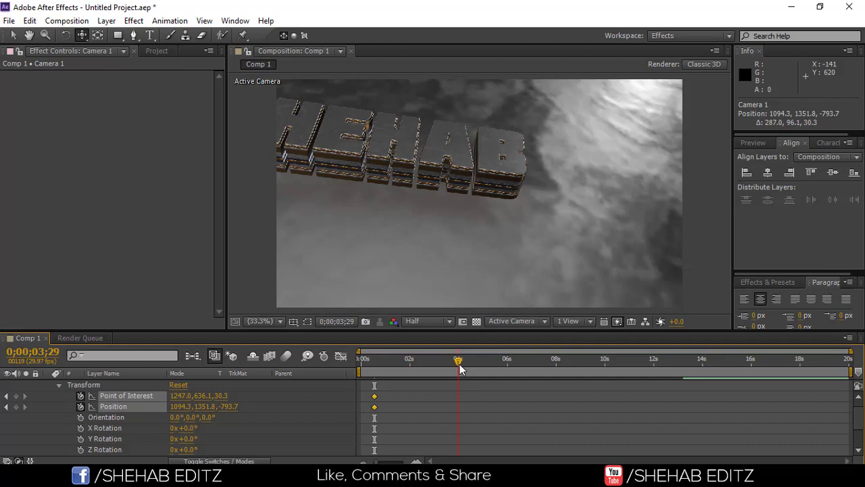
{"action": "mouse_move", "coordinate": [386, 146]}
{"action": "left_mouse_down"}
{"action": "mouse_move", "coordinate": [467, 194]}
{"action": "mouse_move", "coordinate": [618, 217]}
{"action": "left_mouse_up"}
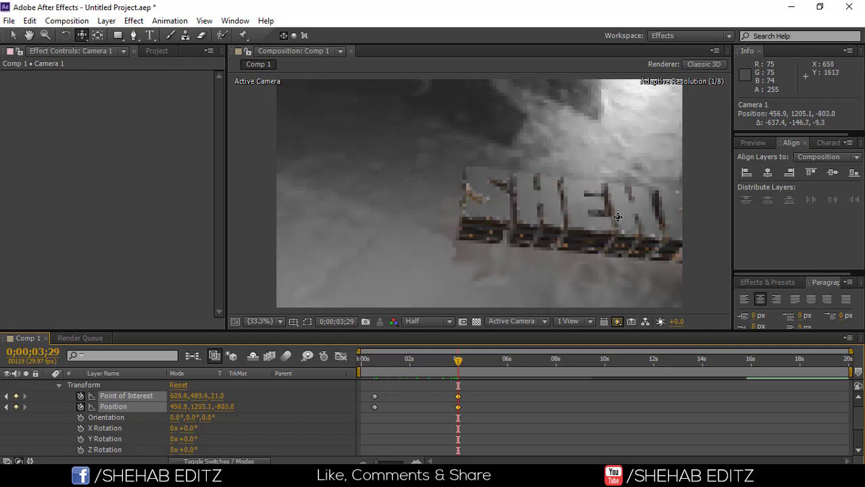
{"action": "left_click_drag", "start_coordinate": [630, 219], "coordinate": [624, 226]}
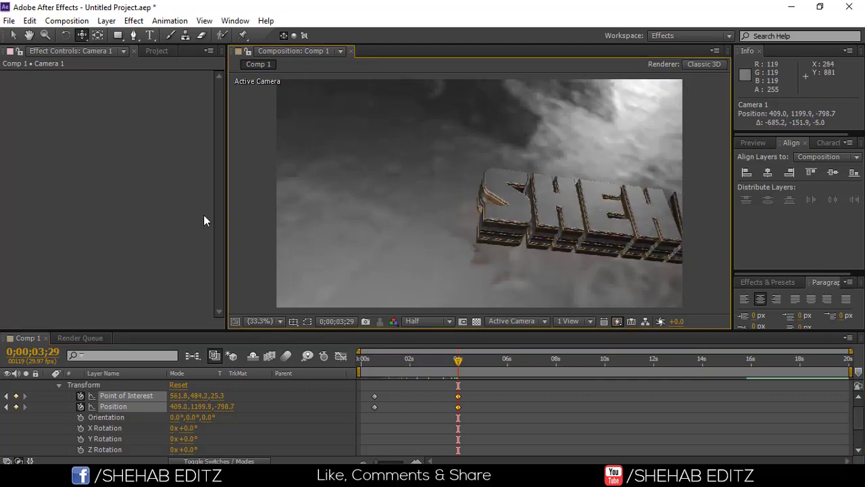
{"action": "left_click", "coordinate": [82, 37]}
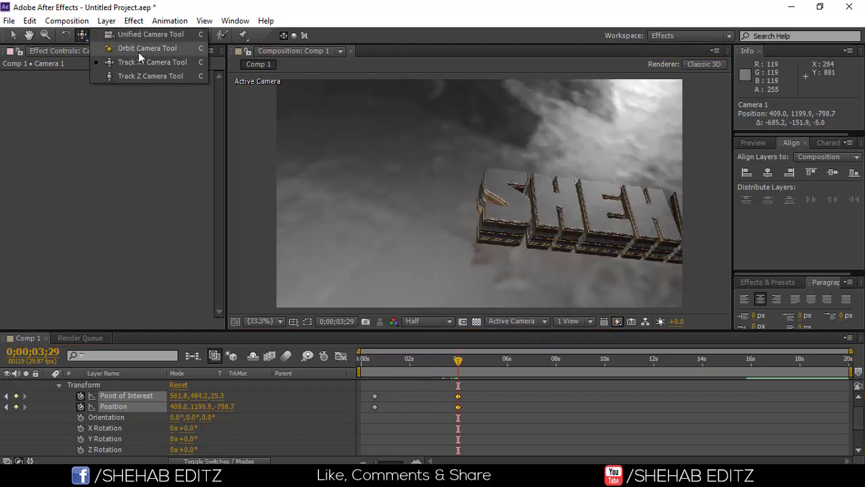
{"action": "left_click", "coordinate": [160, 78]}
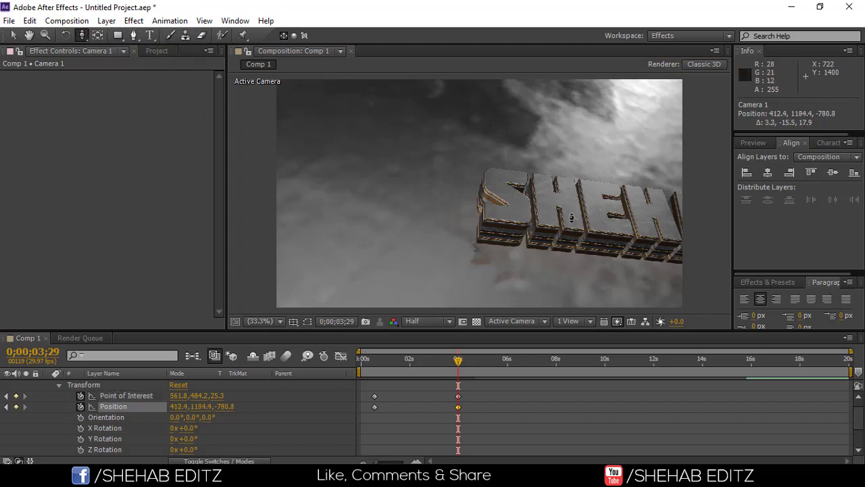
{"action": "left_click_drag", "start_coordinate": [572, 239], "coordinate": [570, 190]}
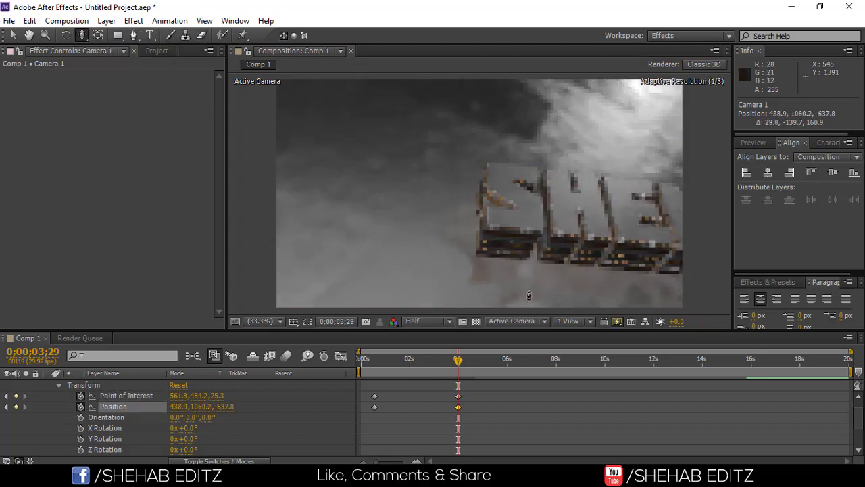
{"action": "mouse_move", "coordinate": [457, 361]}
{"action": "left_mouse_down"}
{"action": "mouse_move", "coordinate": [372, 361]}
{"action": "mouse_move", "coordinate": [467, 368]}
{"action": "left_mouse_up"}
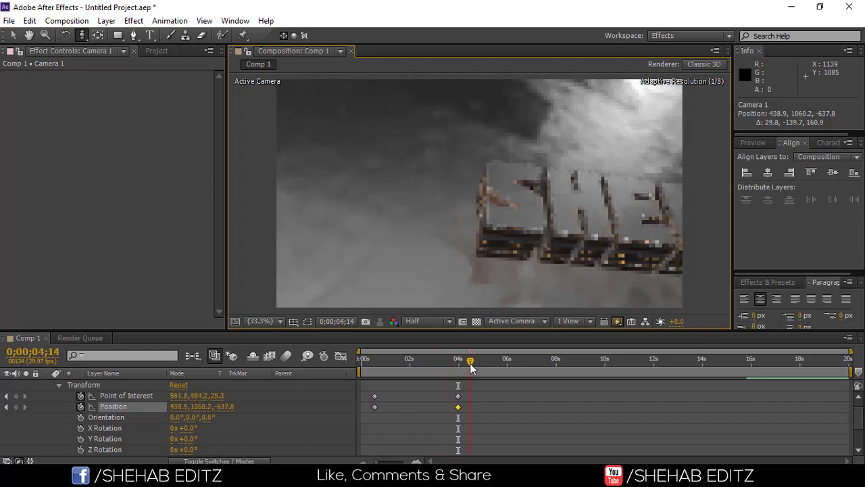
{"action": "left_click_drag", "start_coordinate": [467, 368], "coordinate": [460, 410]}
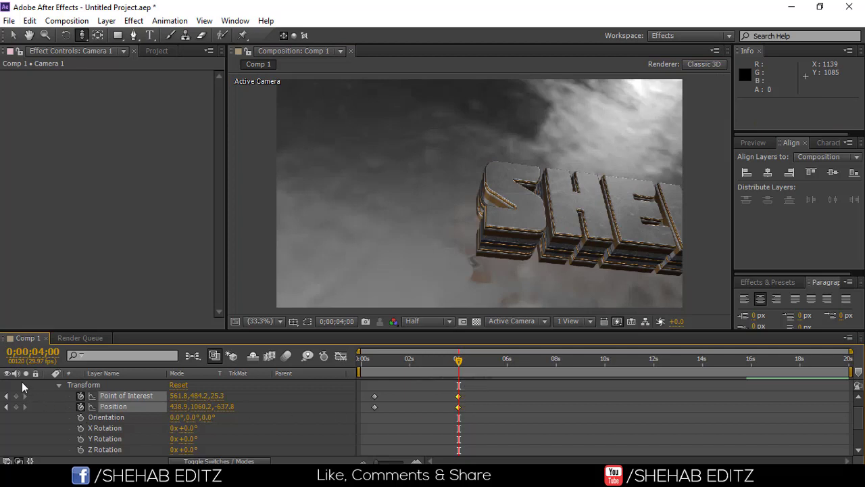
{"action": "scroll", "coordinate": [98, 392], "scroll_direction": "up", "scroll_amount": 1}
{"action": "left_click", "coordinate": [111, 384]}
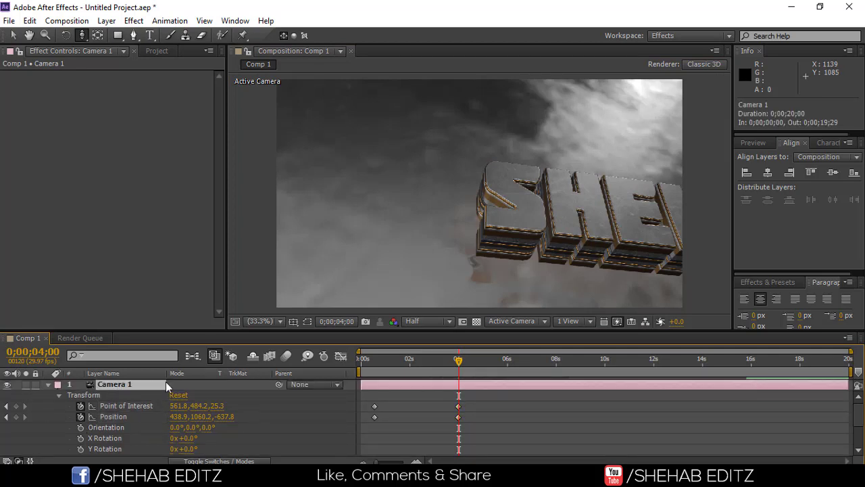
- Collapse Camera 1 and duplicate it with Ctrl+D to create Camera 2
{"action": "key", "text": "u"}
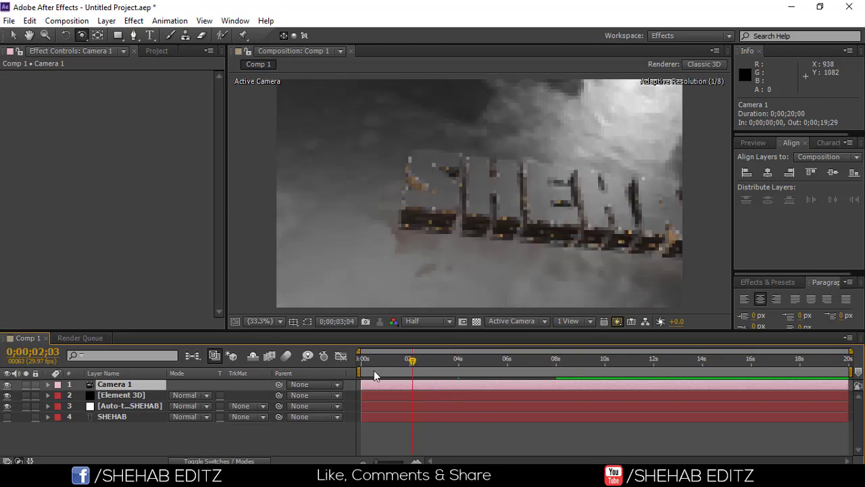
{"action": "left_click_drag", "start_coordinate": [455, 366], "coordinate": [351, 371]}
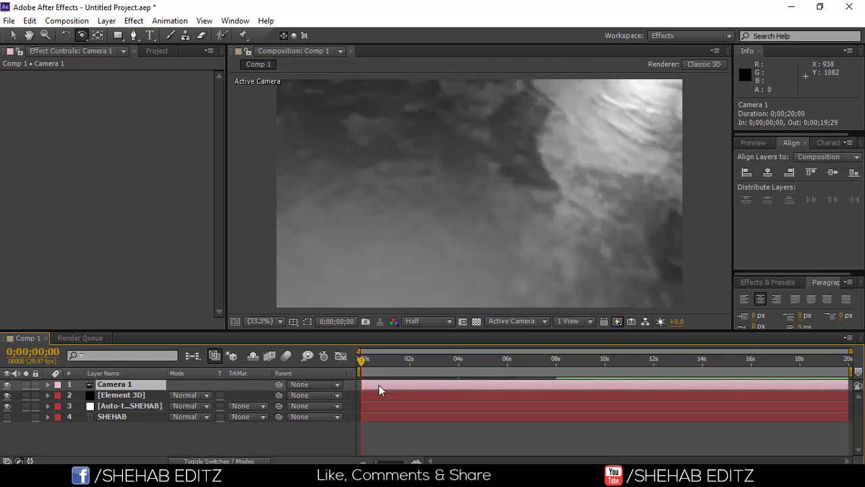
{"action": "key", "text": "ctrl+d"}
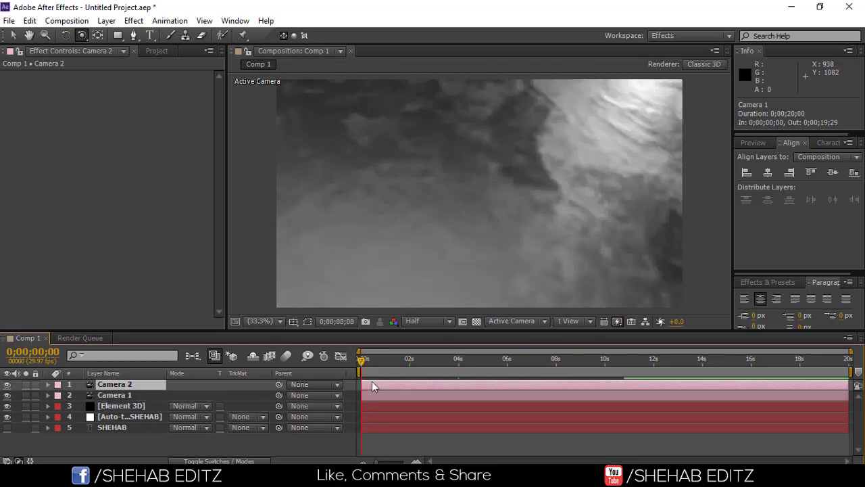
{"action": "key", "text": "F2"}
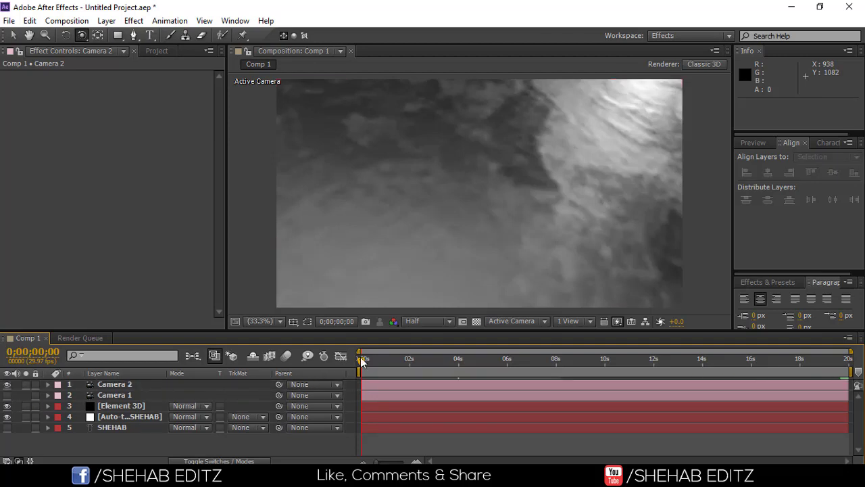
{"action": "left_click_drag", "start_coordinate": [369, 361], "coordinate": [390, 365]}
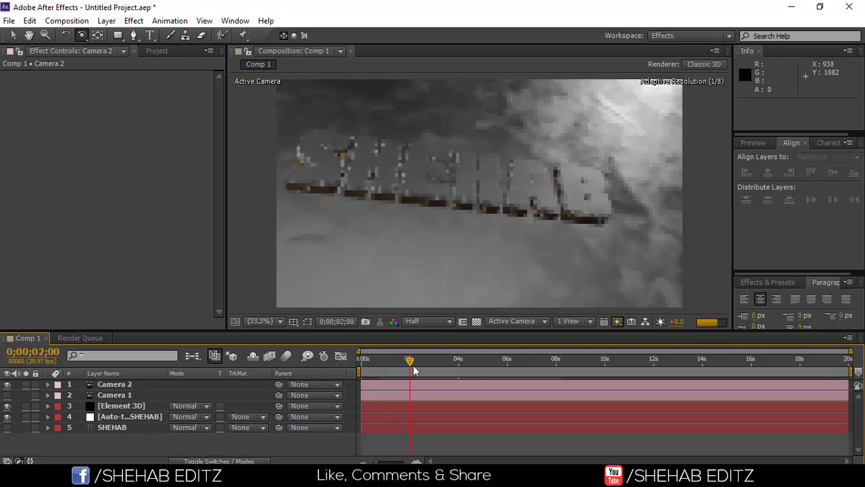
{"action": "key", "text": "ctrl+z"}
{"action": "key", "text": "Home"}
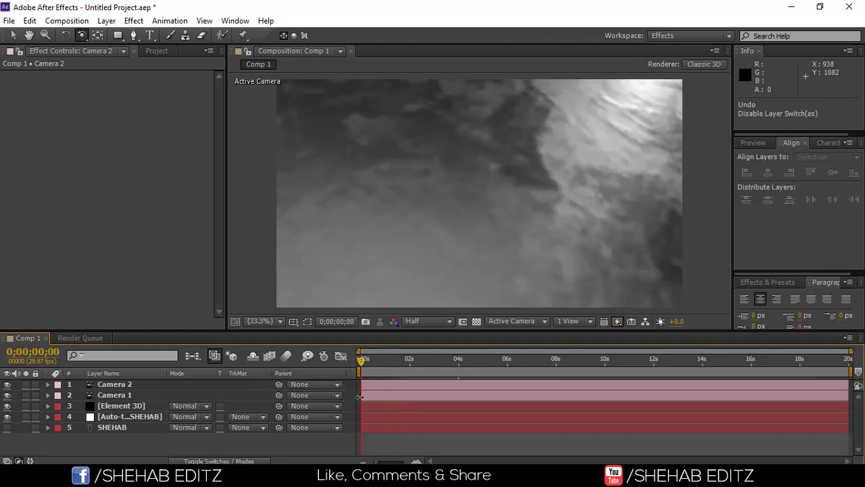
- Slide Camera 2's layer bar so its In point is 0;00;03;28
{"action": "left_click", "coordinate": [371, 390]}
{"action": "left_click_drag", "start_coordinate": [371, 385], "coordinate": [417, 384]}
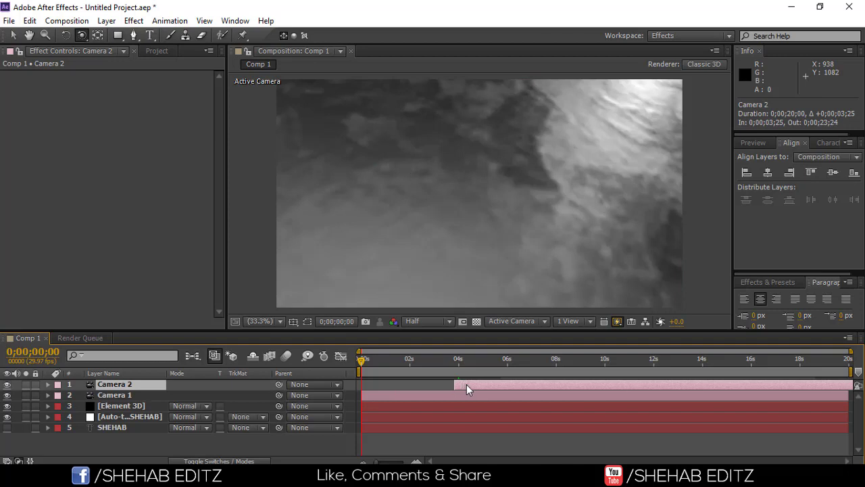
{"action": "left_click_drag", "start_coordinate": [466, 384], "coordinate": [469, 384]}
{"action": "left_click_drag", "start_coordinate": [363, 362], "coordinate": [401, 362]}
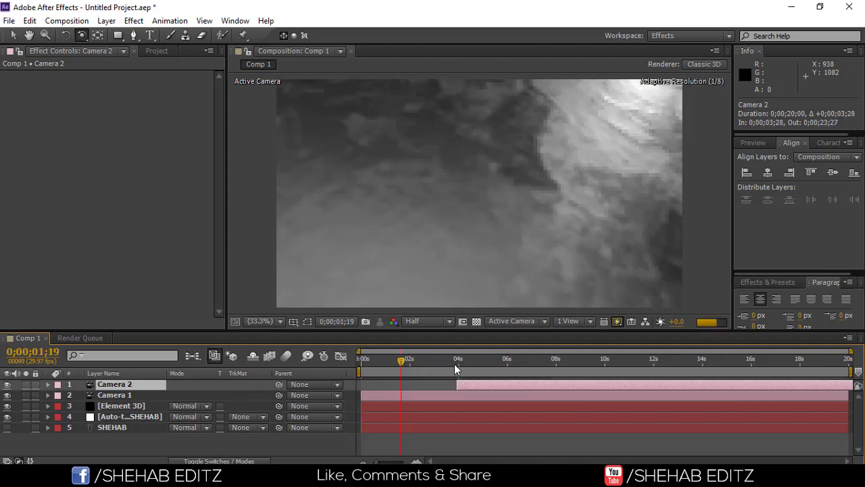
{"action": "left_click", "coordinate": [457, 363]}
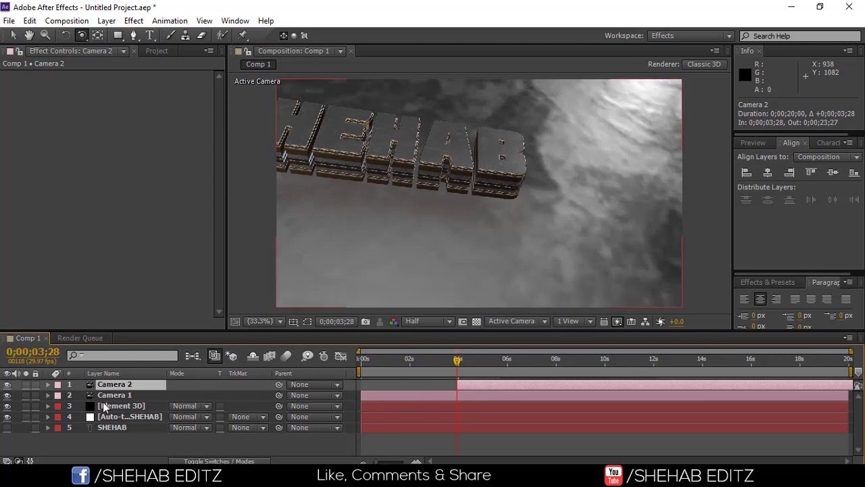
- Expand Camera 2's Transform properties and shift its keyframes earlier
{"action": "left_click", "coordinate": [48, 384]}
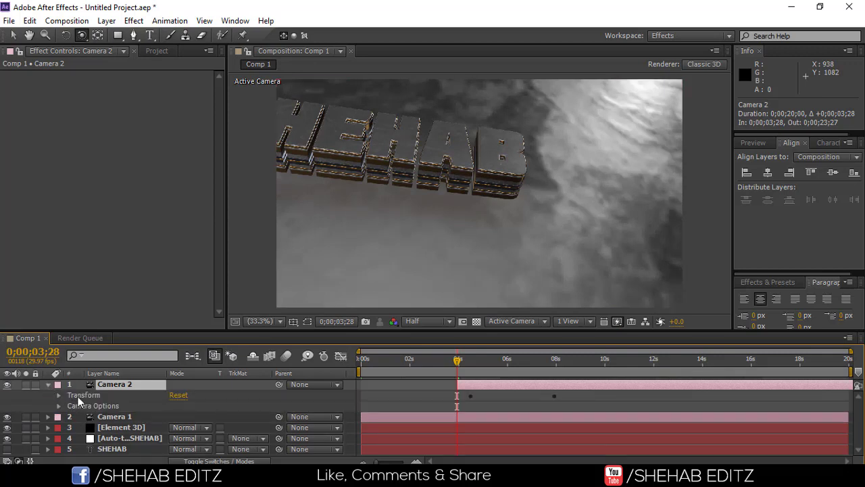
{"action": "left_click", "coordinate": [58, 395]}
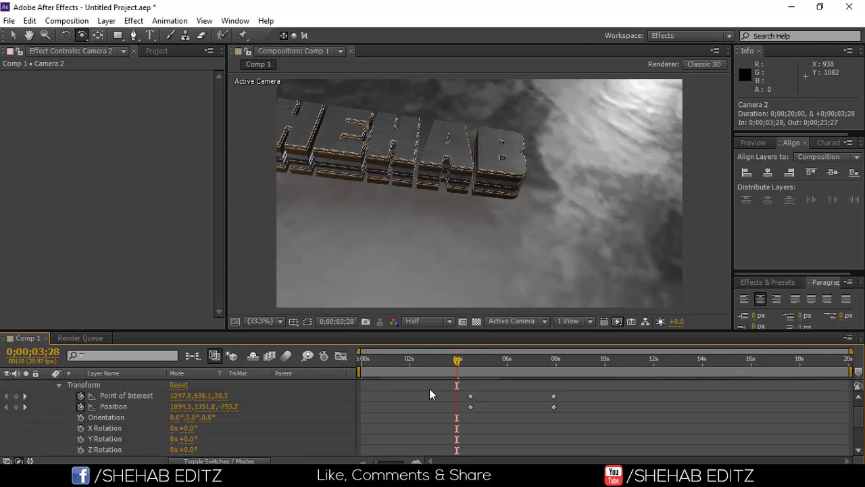
{"action": "mouse_move", "coordinate": [459, 364]}
{"action": "left_mouse_down"}
{"action": "mouse_move", "coordinate": [448, 367]}
{"action": "mouse_move", "coordinate": [477, 390]}
{"action": "left_mouse_up"}
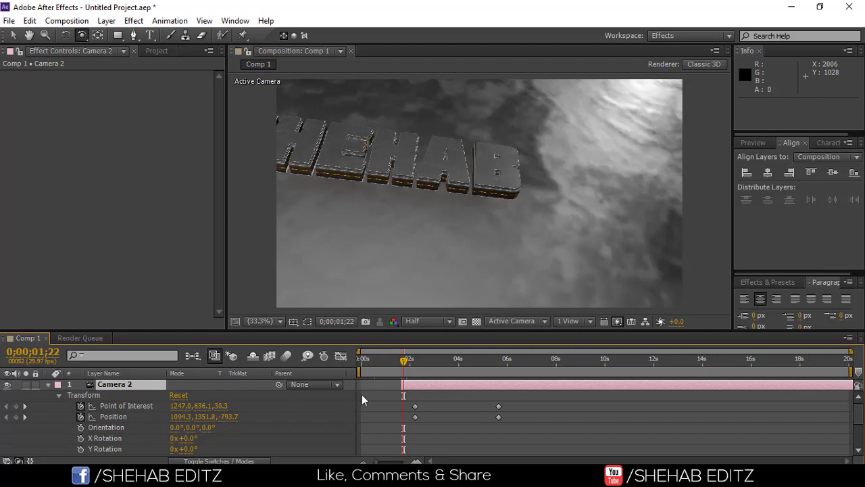
{"action": "left_click_drag", "start_coordinate": [412, 381], "coordinate": [412, 424]}
- Pan and orbit Camera 2 at 5;20 to frame SHEHAB low and centred
{"action": "key", "text": "c"}
{"action": "mouse_move", "coordinate": [473, 224]}
{"action": "left_mouse_down"}
{"action": "mouse_move", "coordinate": [537, 225]}
{"action": "mouse_move", "coordinate": [513, 283]}
{"action": "left_mouse_up"}
{"action": "left_click_drag", "start_coordinate": [81, 35], "coordinate": [121, 49]}
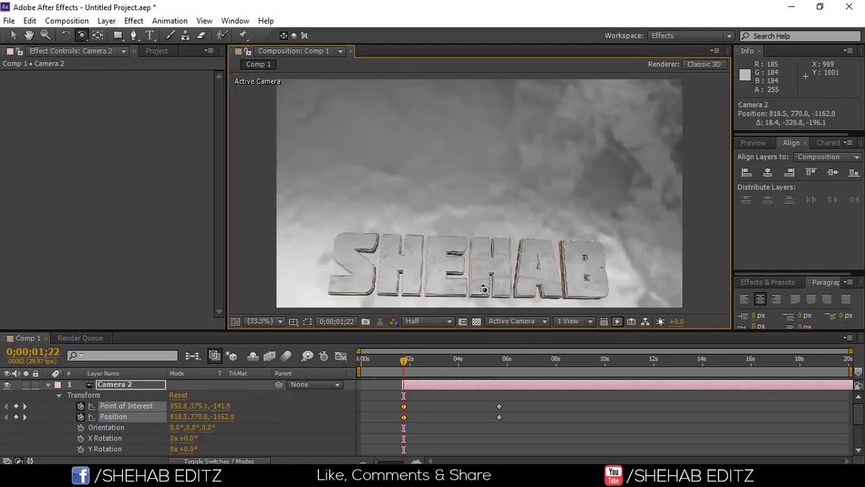
{"action": "left_click_drag", "start_coordinate": [457, 280], "coordinate": [432, 297]}
{"action": "left_click_drag", "start_coordinate": [429, 362], "coordinate": [499, 372]}
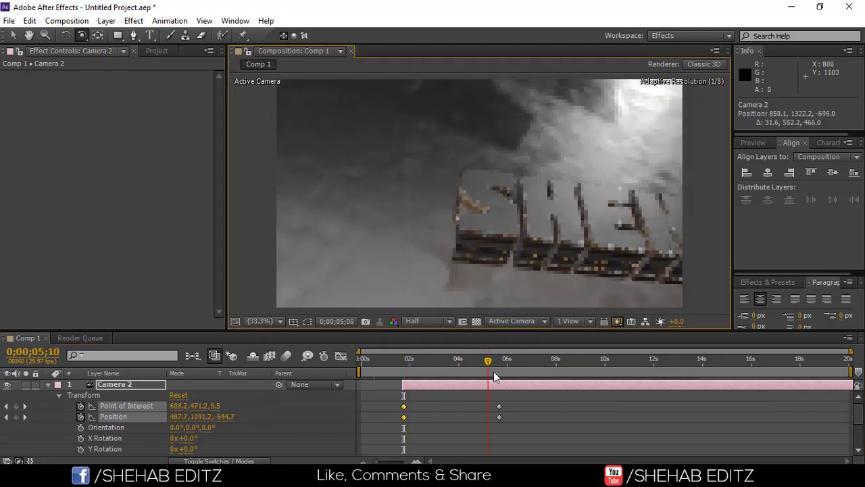
{"action": "left_click_drag", "start_coordinate": [528, 203], "coordinate": [541, 210]}
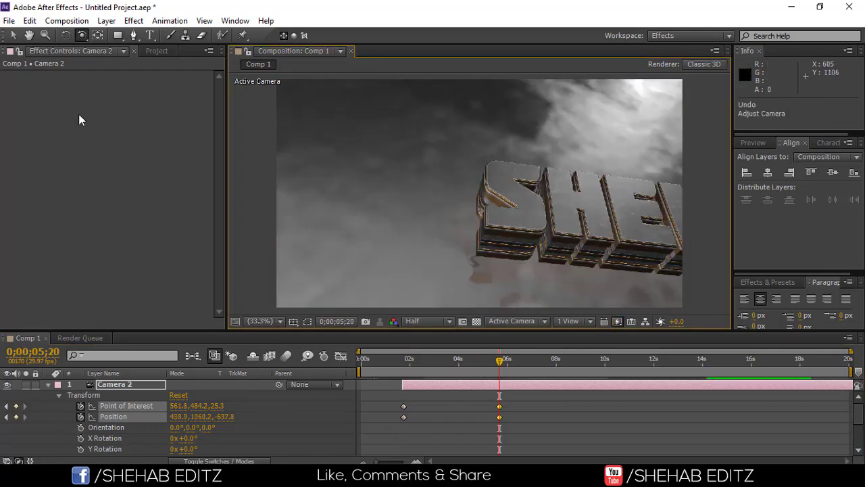
{"action": "left_click_drag", "start_coordinate": [81, 35], "coordinate": [122, 68]}
{"action": "left_click_drag", "start_coordinate": [557, 211], "coordinate": [379, 223]}
- Trim Camera 2's out point at 5;20 with Alt+] and review the move
{"action": "mouse_move", "coordinate": [499, 360]}
{"action": "left_mouse_down"}
{"action": "mouse_move", "coordinate": [477, 384]}
{"action": "mouse_move", "coordinate": [503, 388]}
{"action": "left_mouse_up"}
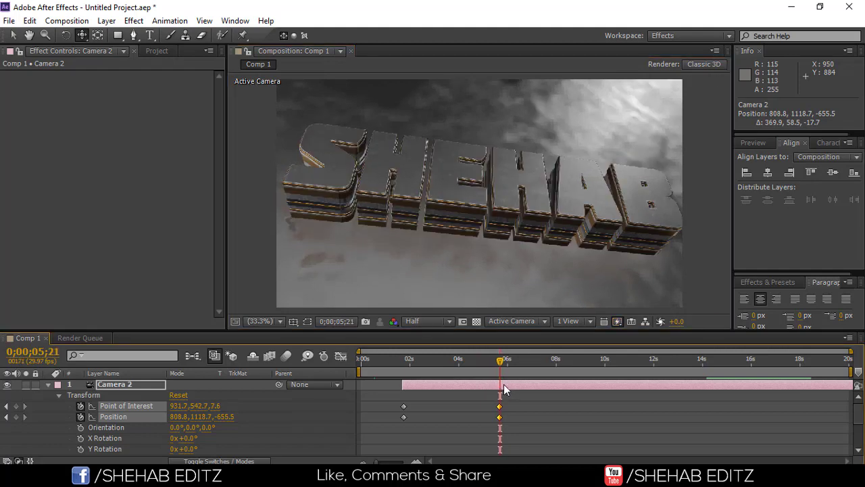
{"action": "left_click", "coordinate": [503, 384]}
{"action": "key", "text": "alt+bracketright"}
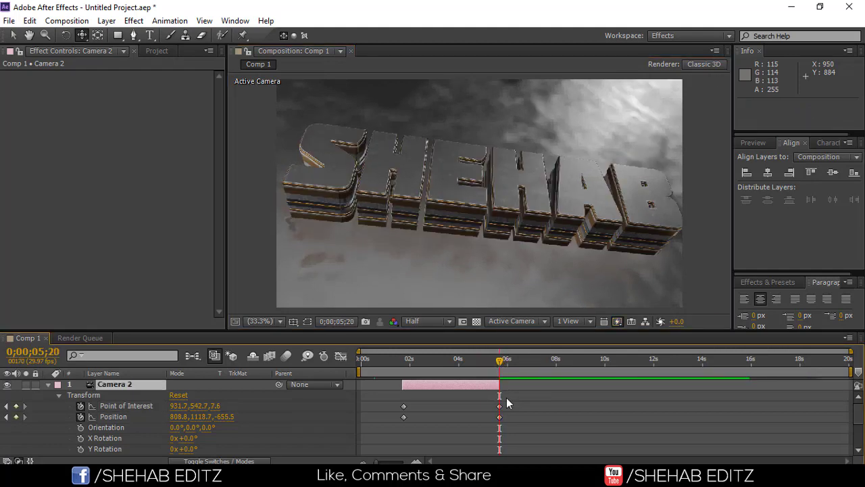
{"action": "mouse_move", "coordinate": [501, 368]}
{"action": "left_mouse_down"}
{"action": "mouse_move", "coordinate": [488, 368]}
{"action": "mouse_move", "coordinate": [544, 383]}
{"action": "left_mouse_up"}
- Duplicate Camera 2 as Camera 3, start it at 0;00;05;21, and expand its Transform
{"action": "key", "text": "ctrl+d"}
{"action": "left_click", "coordinate": [504, 360]}
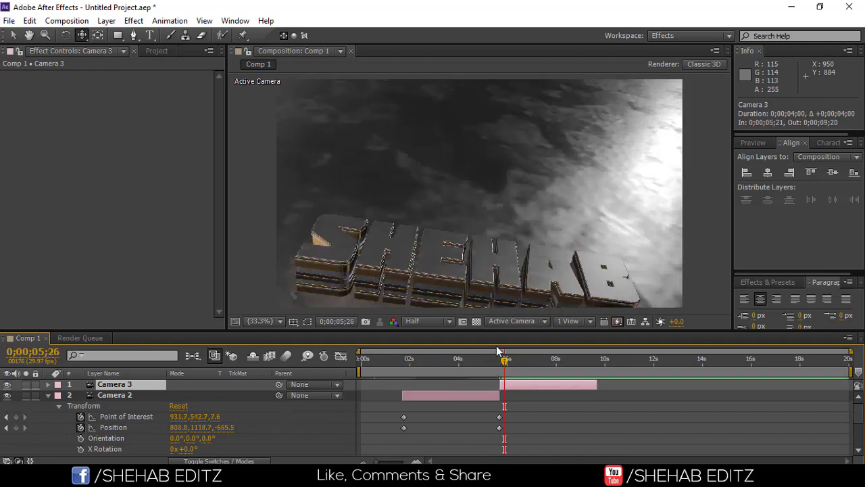
{"action": "left_click", "coordinate": [48, 383]}
{"action": "left_click", "coordinate": [59, 395]}
{"action": "key", "text": "j"}
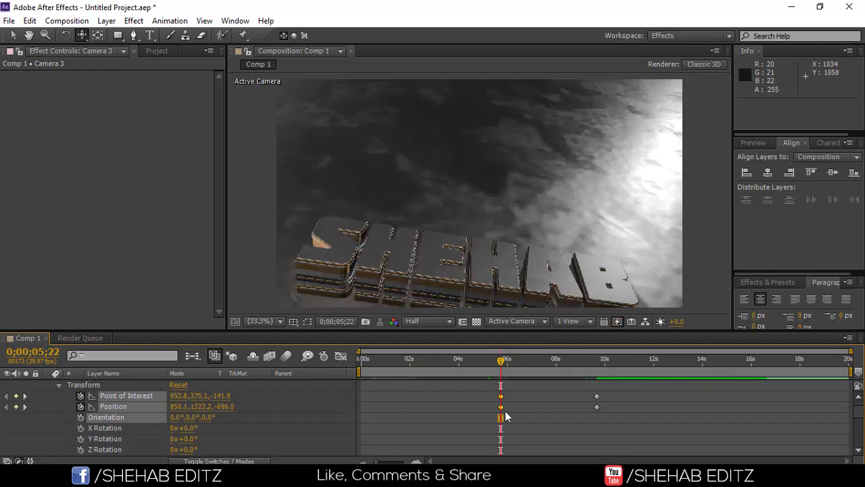
- Dolly and pan Camera 3's starting view toward the SHEHAB text
{"action": "left_click_drag", "start_coordinate": [81, 35], "coordinate": [110, 52]}
{"action": "left_click_drag", "start_coordinate": [473, 202], "coordinate": [492, 223]}
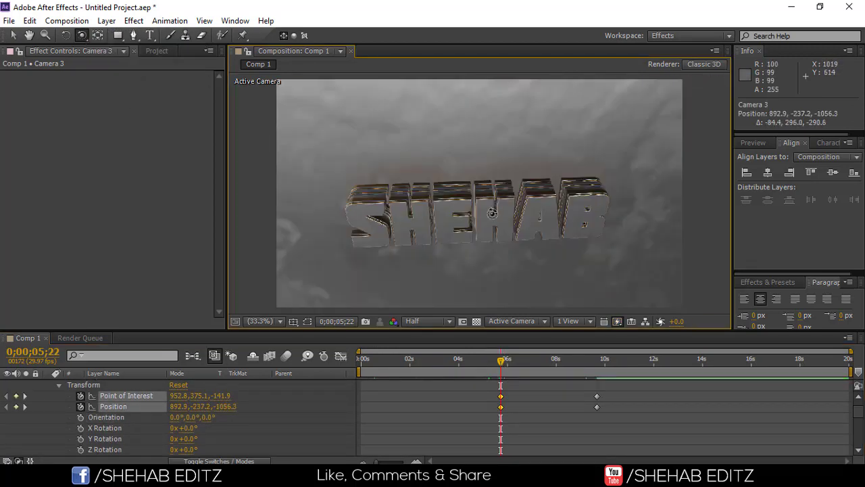
{"action": "key", "text": "ctrl+z"}
{"action": "left_click_drag", "start_coordinate": [81, 35], "coordinate": [111, 77]}
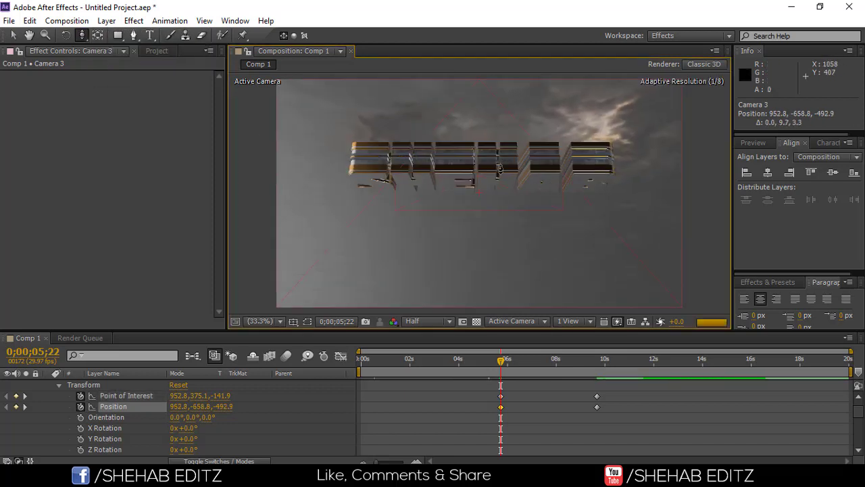
{"action": "left_click_drag", "start_coordinate": [492, 203], "coordinate": [493, 180]}
{"action": "left_click_drag", "start_coordinate": [81, 35], "coordinate": [112, 61]}
{"action": "left_click_drag", "start_coordinate": [472, 188], "coordinate": [465, 167]}
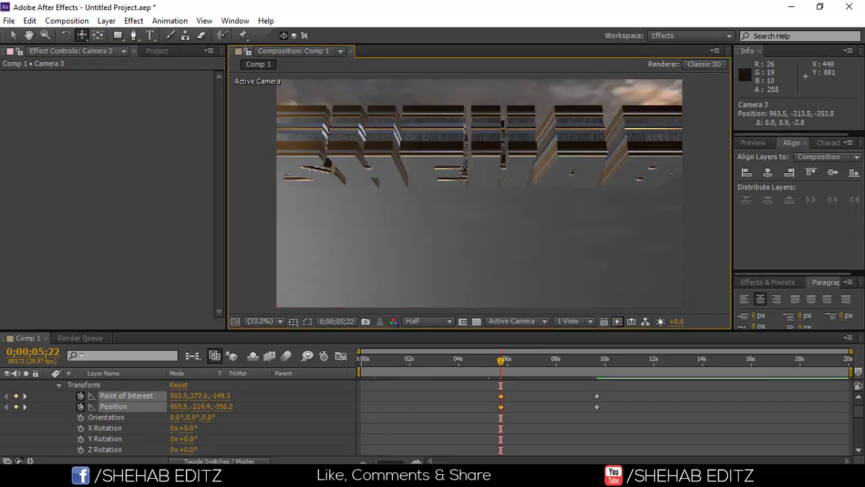
- Delete Camera 3's 10s keyframes and set a new low-angle view near 9;20
{"action": "left_click_drag", "start_coordinate": [501, 359], "coordinate": [596, 359]}
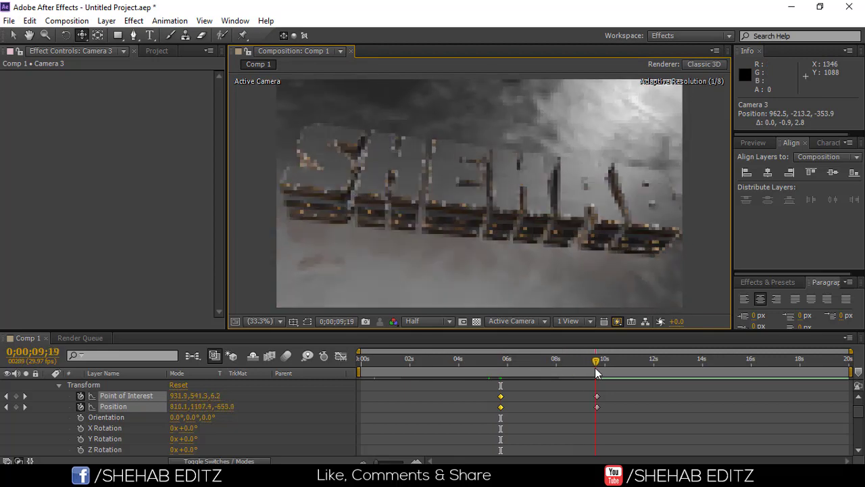
{"action": "left_click_drag", "start_coordinate": [587, 391], "coordinate": [606, 412]}
{"action": "key", "text": "Delete"}
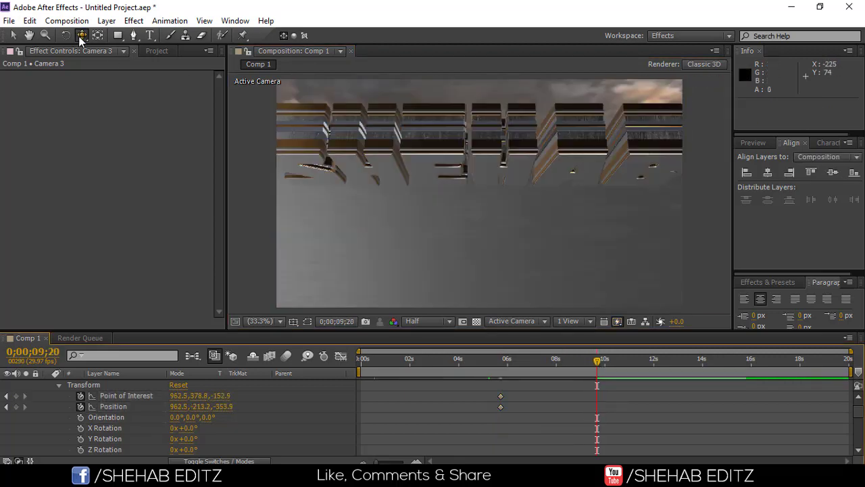
{"action": "left_click_drag", "start_coordinate": [473, 169], "coordinate": [473, 271]}
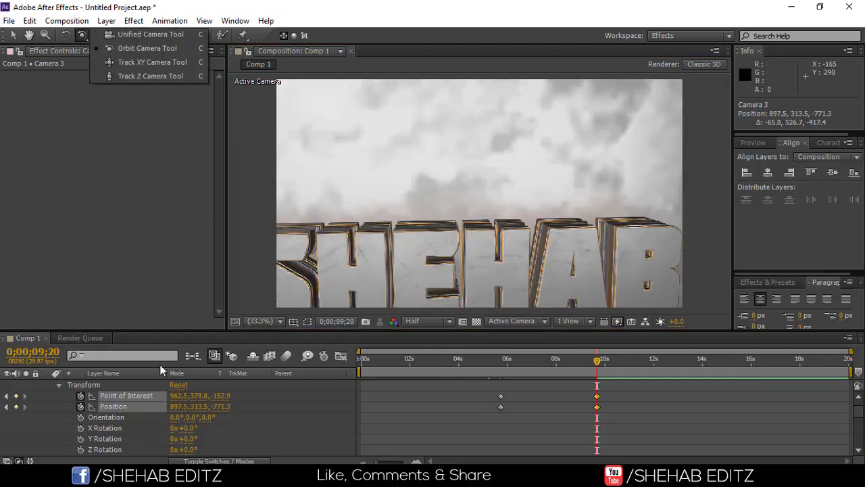
{"action": "left_click_drag", "start_coordinate": [82, 37], "coordinate": [149, 62]}
{"action": "mouse_move", "coordinate": [476, 196]}
{"action": "left_mouse_down"}
{"action": "mouse_move", "coordinate": [483, 236]}
{"action": "mouse_move", "coordinate": [467, 193]}
{"action": "left_mouse_up"}
{"action": "left_click_drag", "start_coordinate": [82, 35], "coordinate": [144, 76]}
{"action": "left_click_drag", "start_coordinate": [476, 203], "coordinate": [481, 217]}
{"action": "left_click_drag", "start_coordinate": [81, 35], "coordinate": [102, 54]}
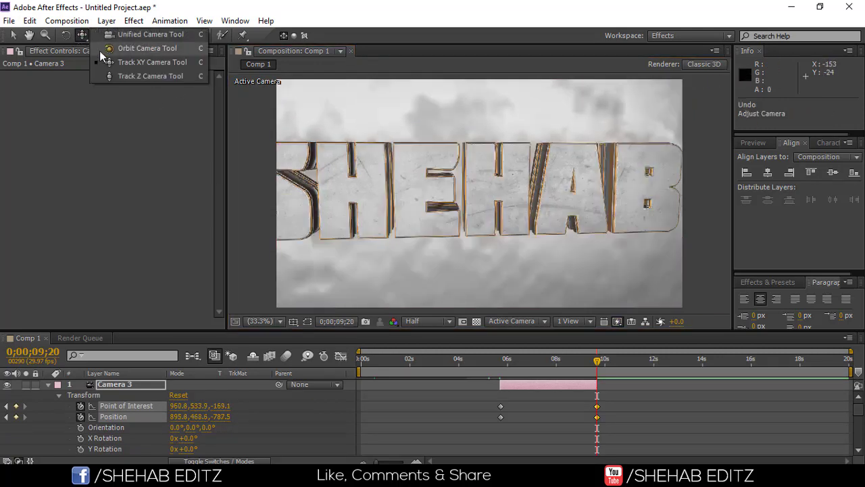
{"action": "left_click_drag", "start_coordinate": [473, 203], "coordinate": [487, 217]}
{"action": "left_click_drag", "start_coordinate": [81, 35], "coordinate": [150, 75]}
{"action": "mouse_move", "coordinate": [372, 192]}
{"action": "left_mouse_down"}
{"action": "mouse_move", "coordinate": [596, 347]}
{"action": "mouse_move", "coordinate": [597, 365]}
{"action": "left_mouse_up"}
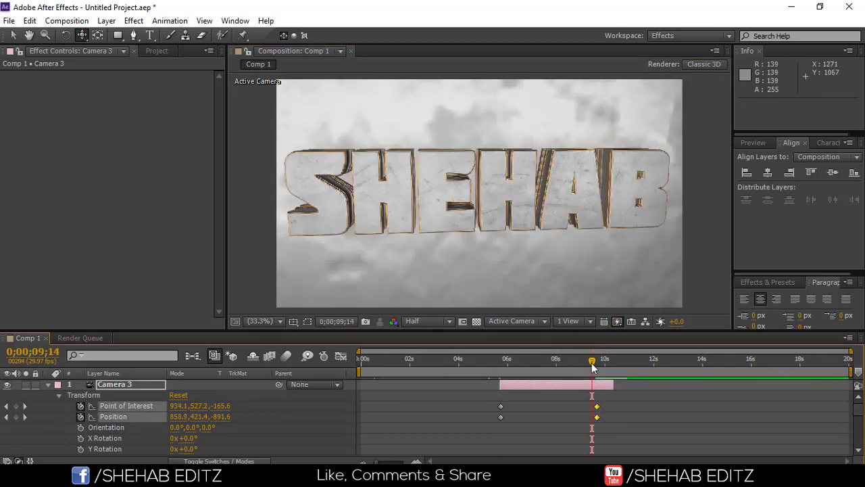
- Dolly Camera 3 back to Position 585.8, 1037.3, -905.0 and end the work area at 0;00;12;03
{"action": "mouse_move", "coordinate": [473, 209]}
{"action": "left_mouse_down"}
{"action": "mouse_move", "coordinate": [489, 183]}
{"action": "mouse_move", "coordinate": [466, 230]}
{"action": "left_mouse_up"}
{"action": "left_click", "coordinate": [81, 35]}
{"action": "left_click_drag", "start_coordinate": [81, 35], "coordinate": [150, 76]}
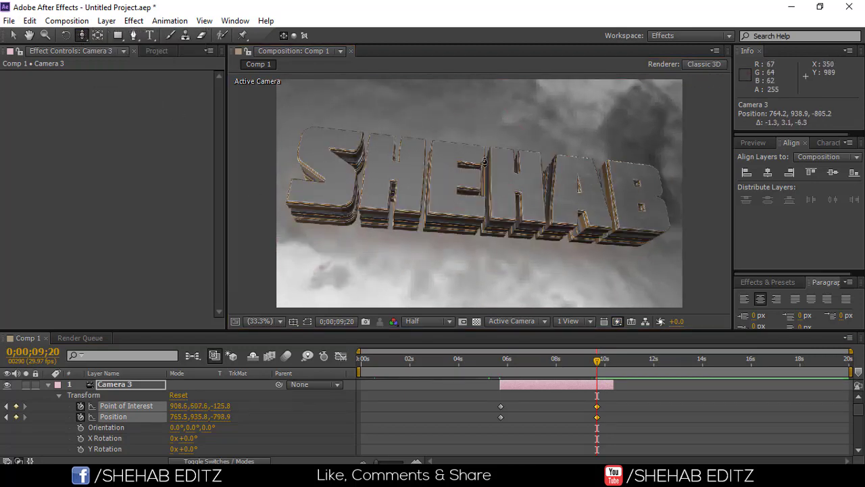
{"action": "left_click_drag", "start_coordinate": [473, 203], "coordinate": [473, 229]}
{"action": "left_click_drag", "start_coordinate": [81, 35], "coordinate": [161, 53]}
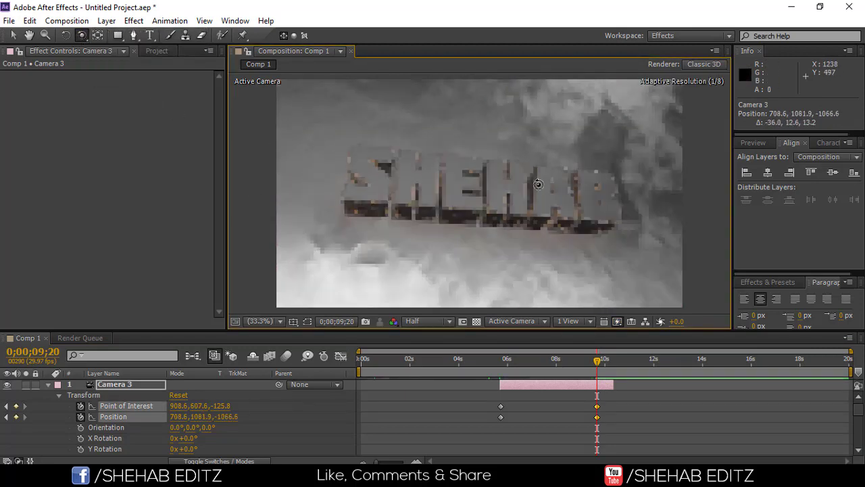
{"action": "mouse_move", "coordinate": [473, 202]}
{"action": "left_mouse_down"}
{"action": "mouse_move", "coordinate": [585, 230]}
{"action": "mouse_move", "coordinate": [494, 195]}
{"action": "left_mouse_up"}
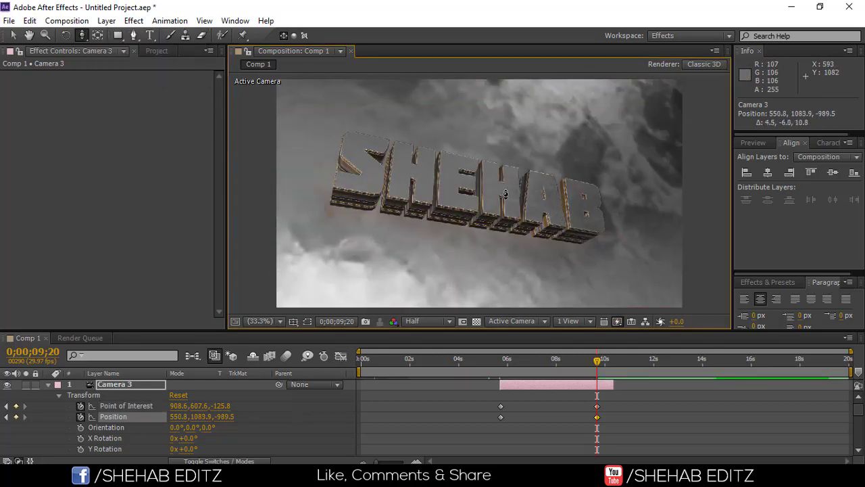
{"action": "mouse_move", "coordinate": [596, 359]}
{"action": "left_mouse_down"}
{"action": "mouse_move", "coordinate": [503, 383]}
{"action": "mouse_move", "coordinate": [601, 377]}
{"action": "mouse_move", "coordinate": [657, 384]}
{"action": "left_mouse_up"}
{"action": "left_click_drag", "start_coordinate": [851, 371], "coordinate": [649, 373]}
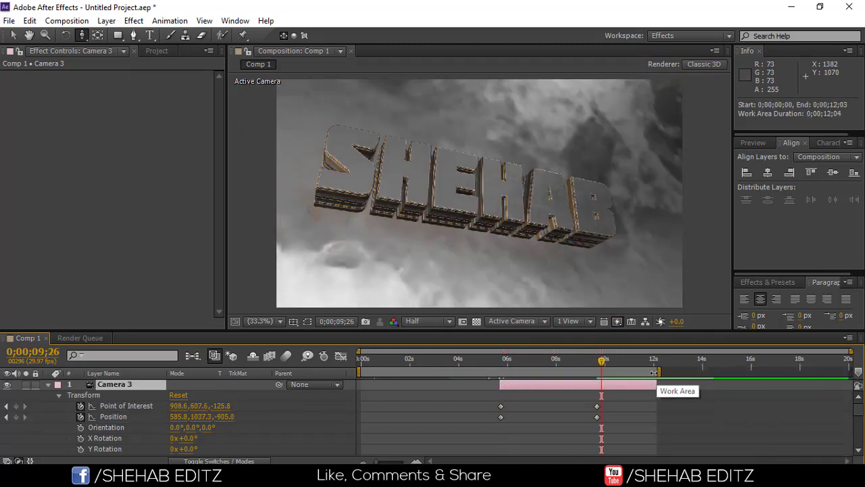
- Trim the composition to the work area (12;04) and preview the camera animation
{"action": "right_click", "coordinate": [654, 372]}
{"action": "left_click", "coordinate": [696, 408]}
{"action": "left_click", "coordinate": [48, 384]}
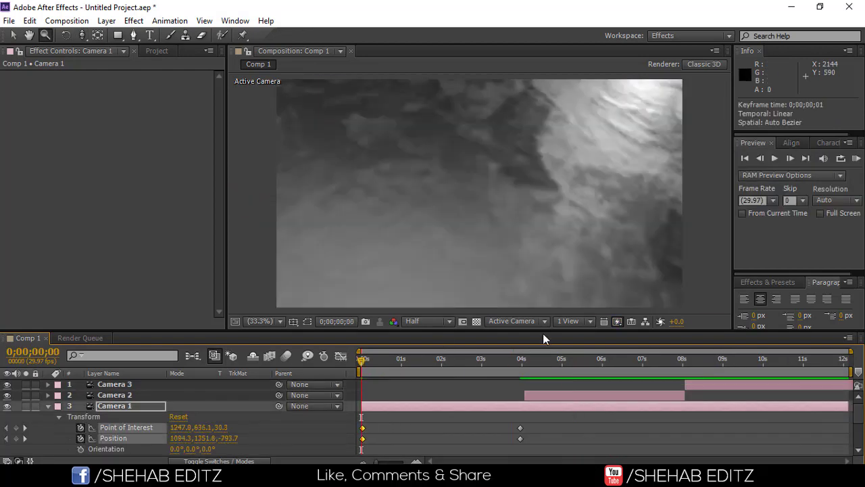
{"action": "left_click", "coordinate": [775, 158]}
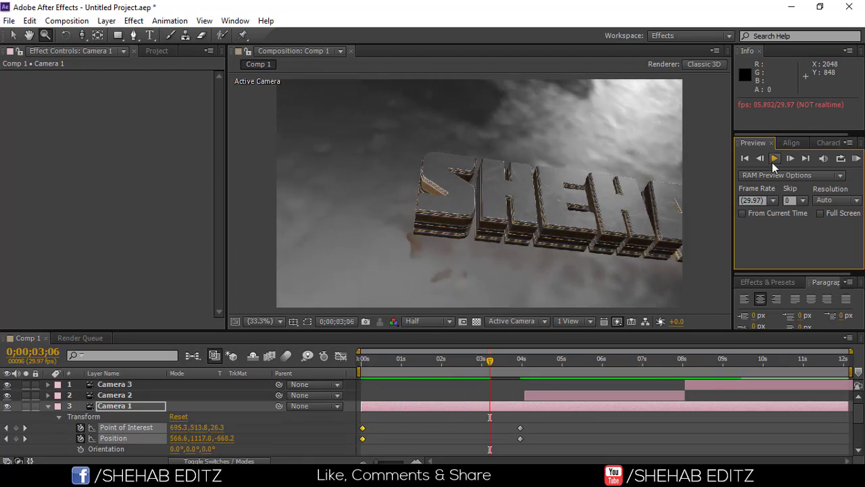
{"action": "left_click", "coordinate": [48, 406]}
- Apply Easy Ease to all three cameras' Position and Point of Interest keyframes
{"action": "left_click", "coordinate": [115, 385], "text": "shift"}
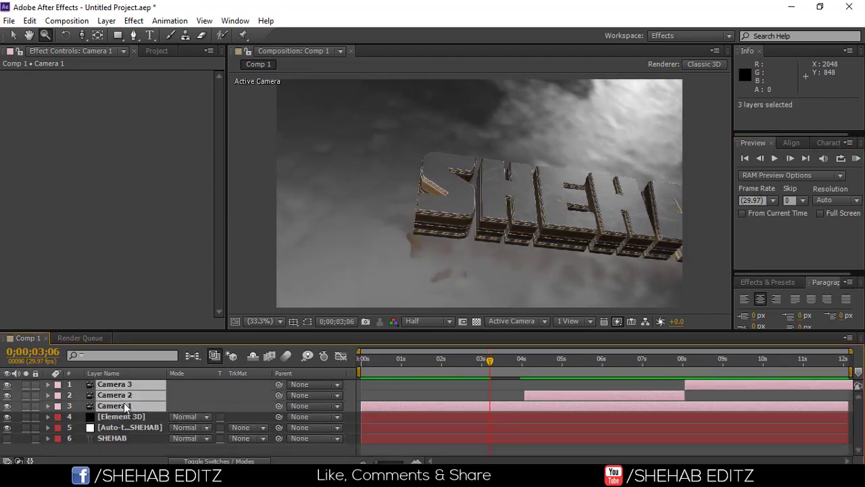
{"action": "key", "text": "u"}
{"action": "scroll", "coordinate": [144, 391], "scroll_direction": "down", "scroll_amount": 1}
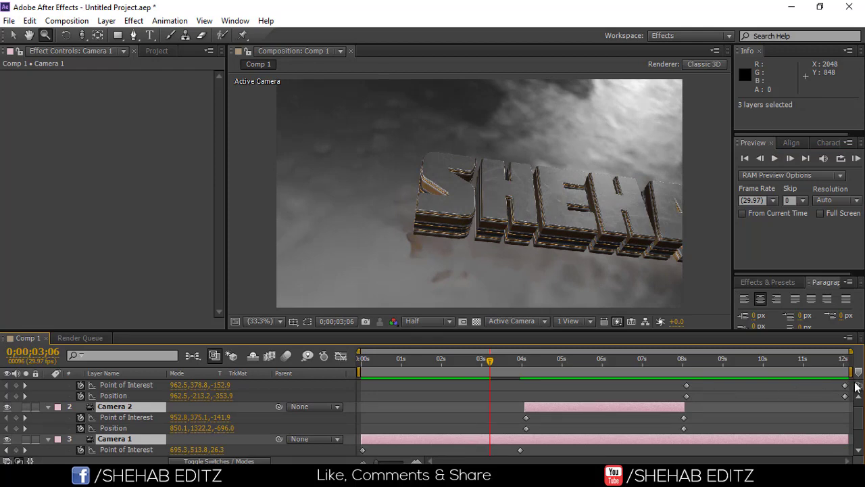
{"action": "scroll", "coordinate": [857, 386], "scroll_direction": "down", "scroll_amount": 4}
{"action": "left_click_drag", "start_coordinate": [696, 378], "coordinate": [509, 415]}
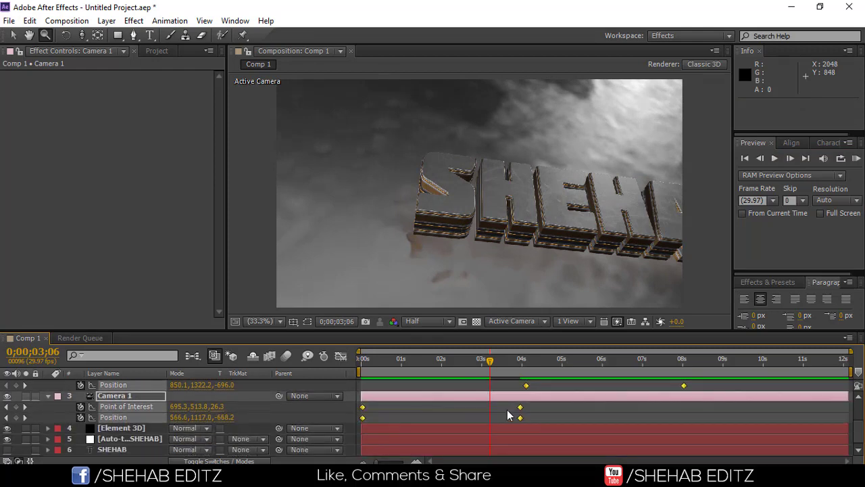
{"action": "right_click", "coordinate": [520, 417]}
{"action": "mouse_move", "coordinate": [572, 409]}
{"action": "left_click", "coordinate": [403, 326]}
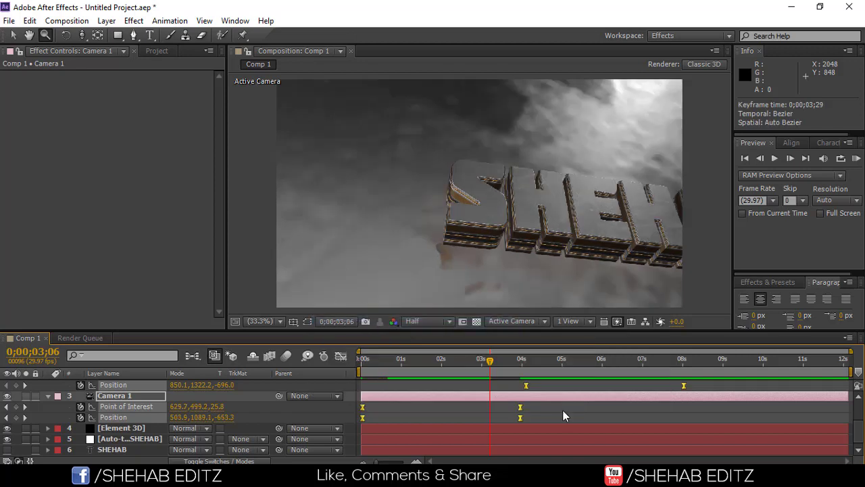
{"action": "key", "text": "Home"}
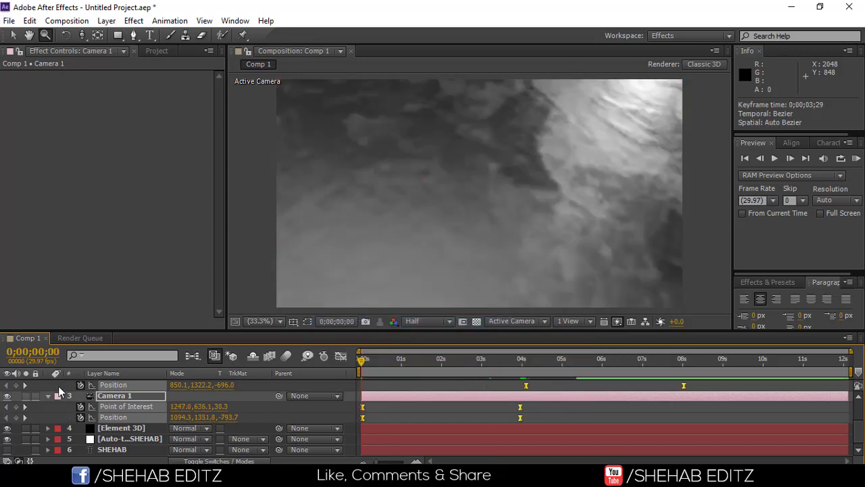
{"action": "scroll", "coordinate": [29, 395], "scroll_direction": "up", "scroll_amount": 3}
{"action": "key", "text": "u"}
{"action": "left_click", "coordinate": [102, 448]}
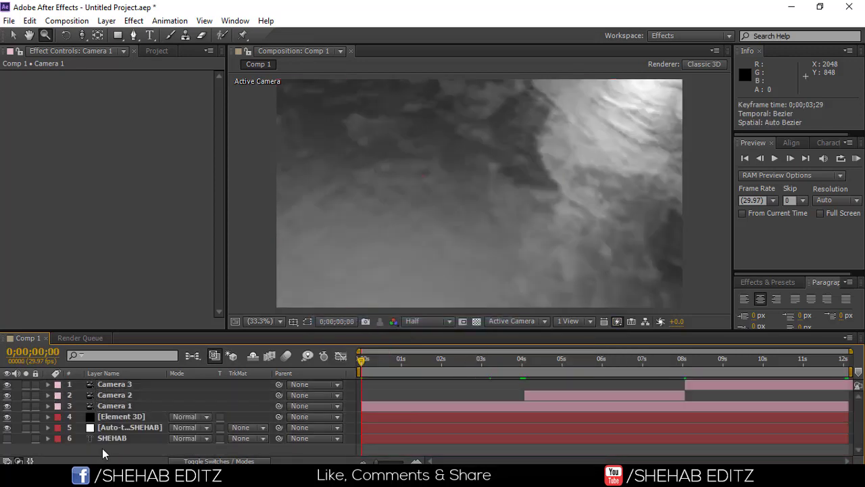
- Add a new adjustment layer via Layer > New and start renaming it to Looks
{"action": "left_click", "coordinate": [107, 20]}
{"action": "mouse_move", "coordinate": [201, 32]}
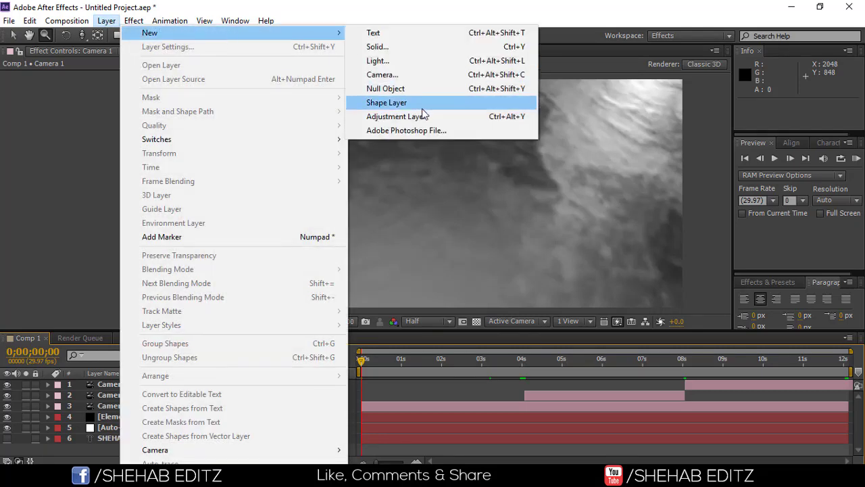
{"action": "left_click", "coordinate": [392, 116]}
{"action": "right_click", "coordinate": [152, 385]}
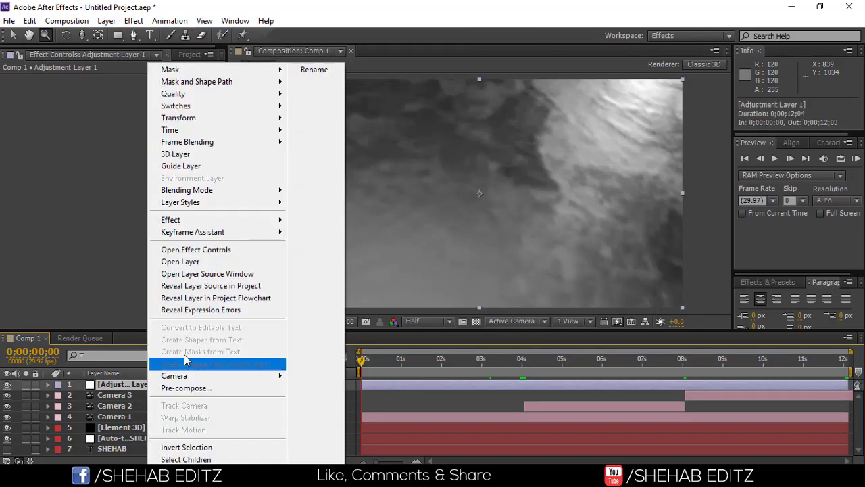
{"action": "left_click", "coordinate": [306, 70]}
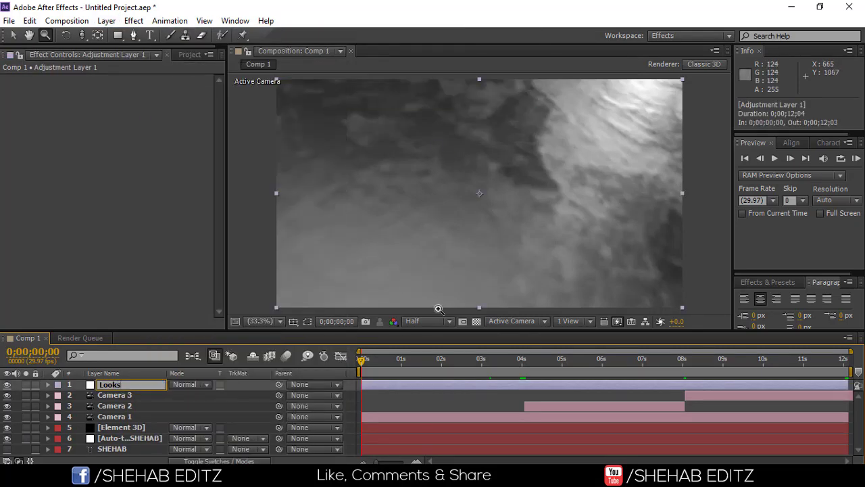
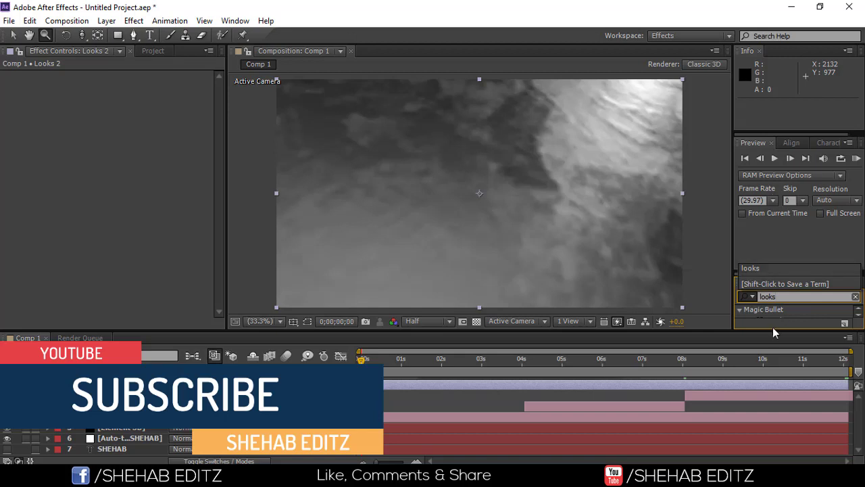
- Apply Magic Bullet Looks to the Looks 2 layer and choose the People > Suntan look
{"action": "left_click_drag", "start_coordinate": [764, 329], "coordinate": [759, 351]}
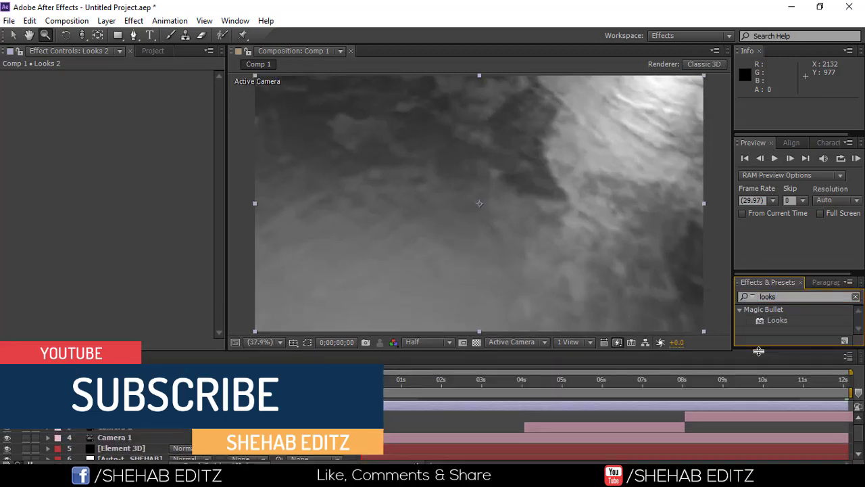
{"action": "double_click", "coordinate": [773, 320]}
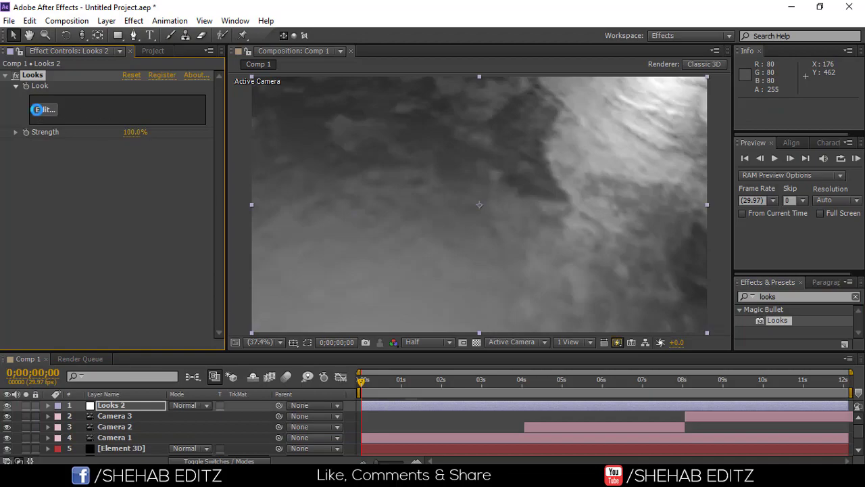
{"action": "left_click", "coordinate": [37, 109]}
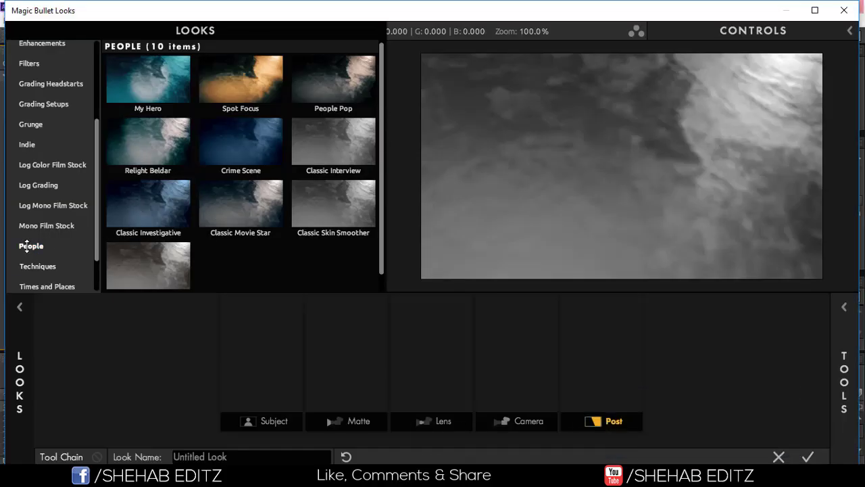
{"action": "left_click", "coordinate": [154, 262]}
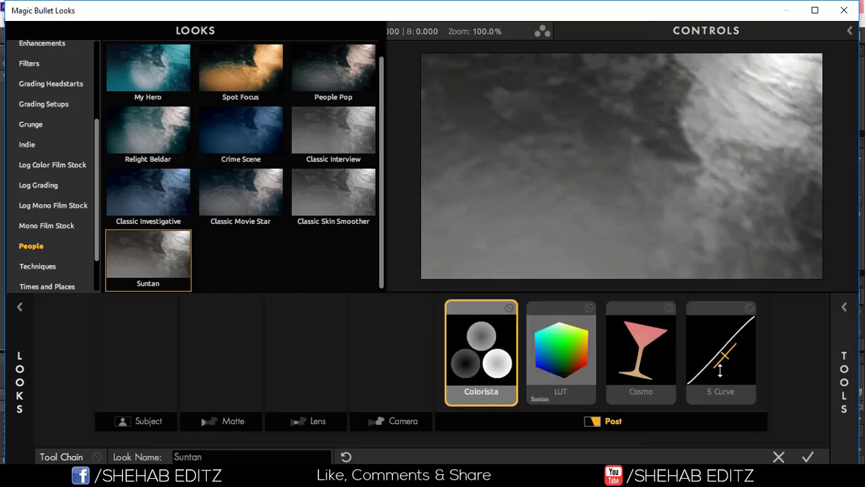
{"action": "left_click", "coordinate": [808, 456]}
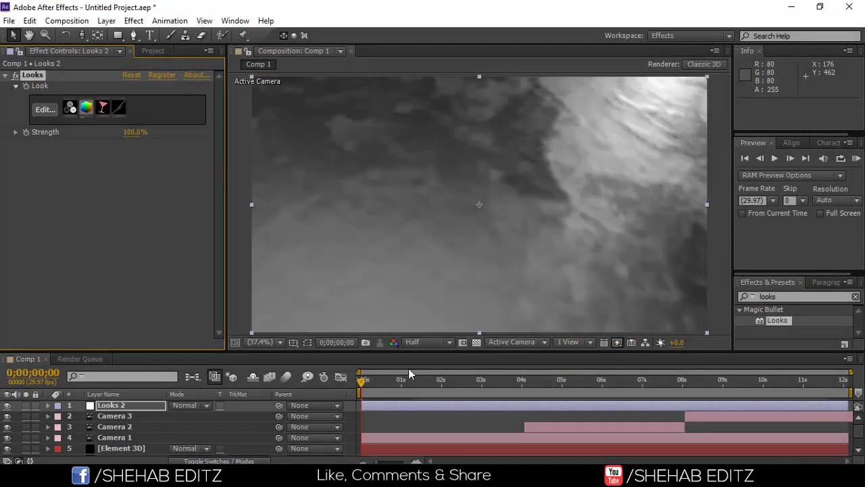
- Hide Looks 2 and add a new adjustment layer named Looks2
{"action": "left_click", "coordinate": [7, 405]}
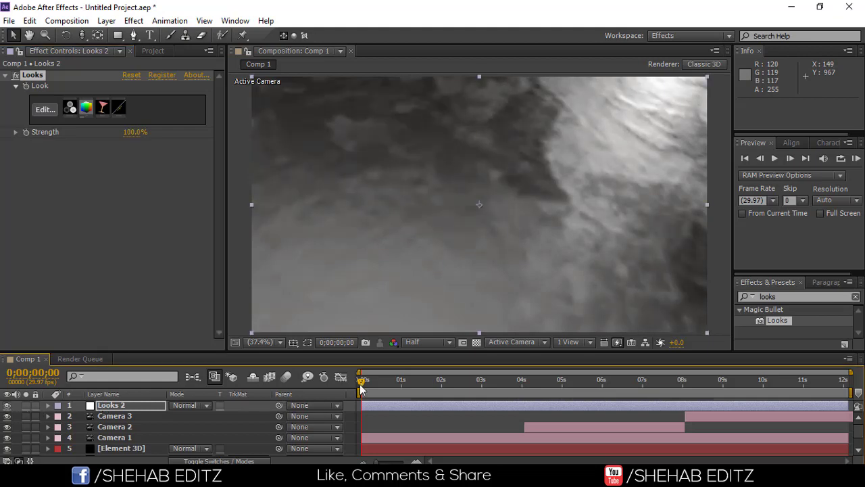
{"action": "left_click_drag", "start_coordinate": [361, 386], "coordinate": [421, 386]}
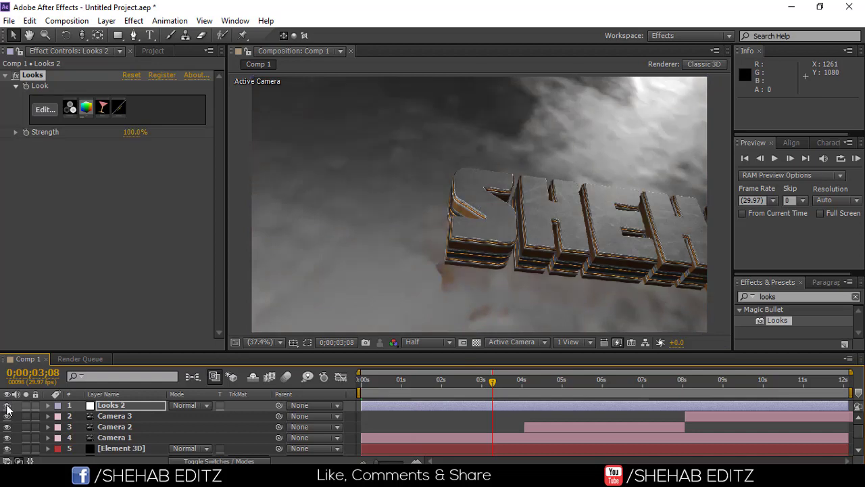
{"action": "left_click", "coordinate": [106, 20]}
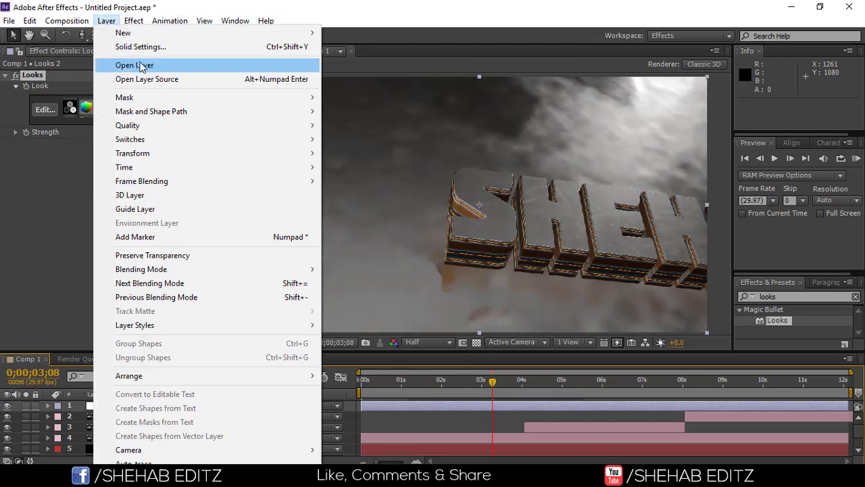
{"action": "mouse_move", "coordinate": [290, 35]}
{"action": "left_click", "coordinate": [370, 116]}
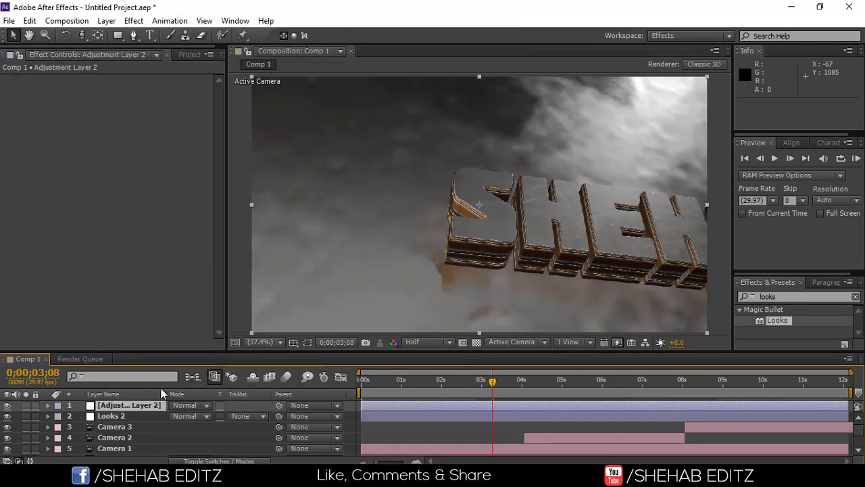
{"action": "right_click", "coordinate": [135, 409]}
{"action": "left_click", "coordinate": [294, 69]}
{"action": "type", "text": "Looks2"}
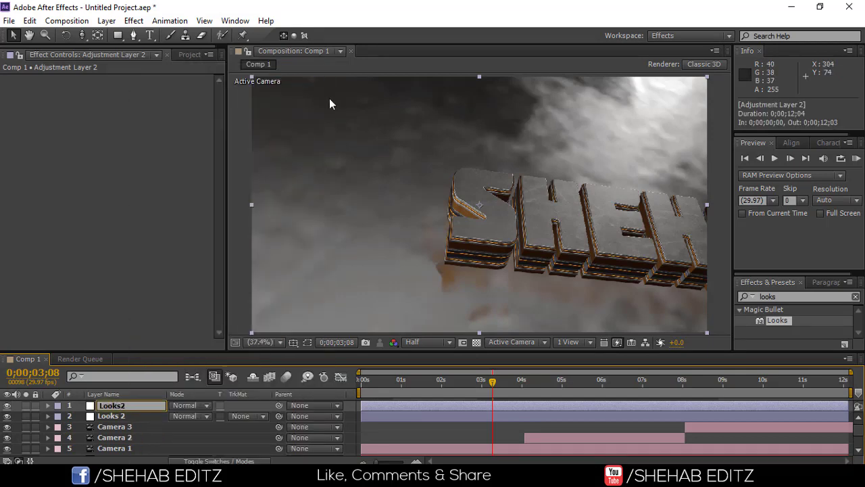
{"action": "key", "text": "Return"}
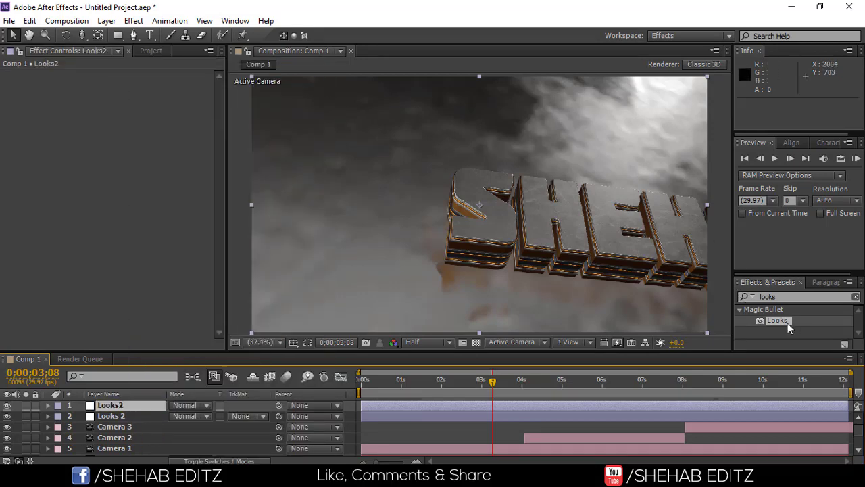
- Grade Looks2 with the Spot Focus look, stretching its edge softness into a wide ellipse
{"action": "left_click_drag", "start_coordinate": [777, 320], "coordinate": [128, 407]}
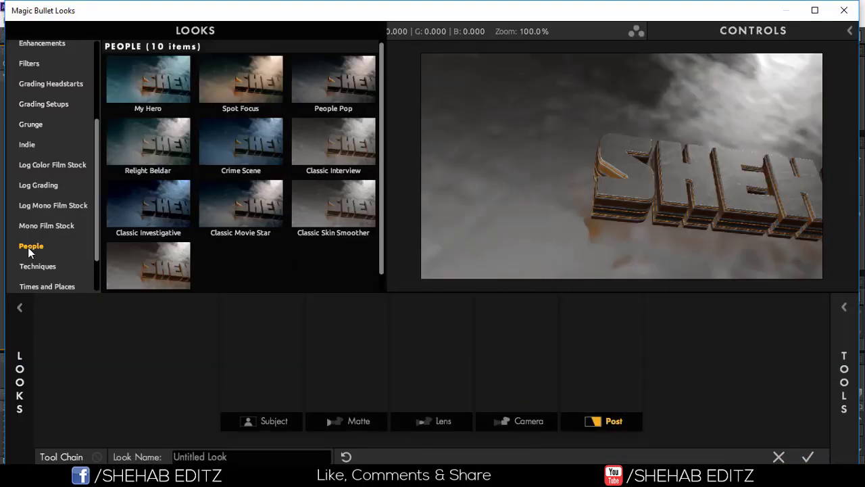
{"action": "left_click", "coordinate": [250, 82]}
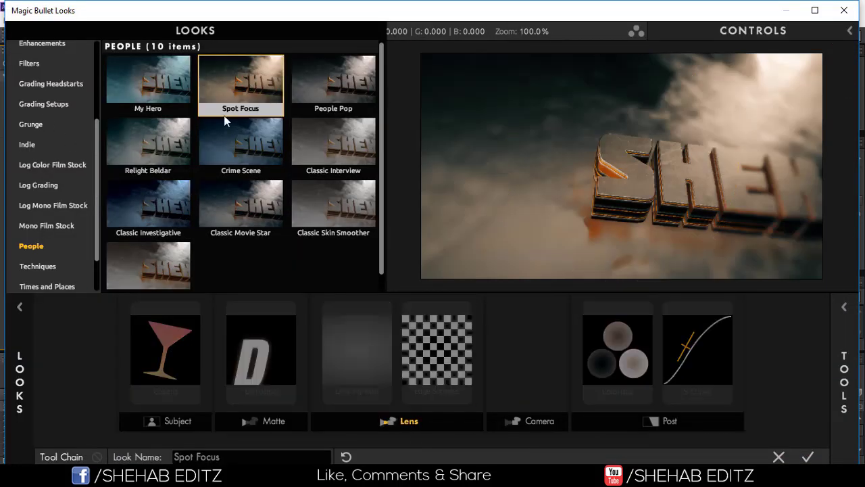
{"action": "scroll", "coordinate": [625, 169], "scroll_direction": "down", "scroll_amount": 1}
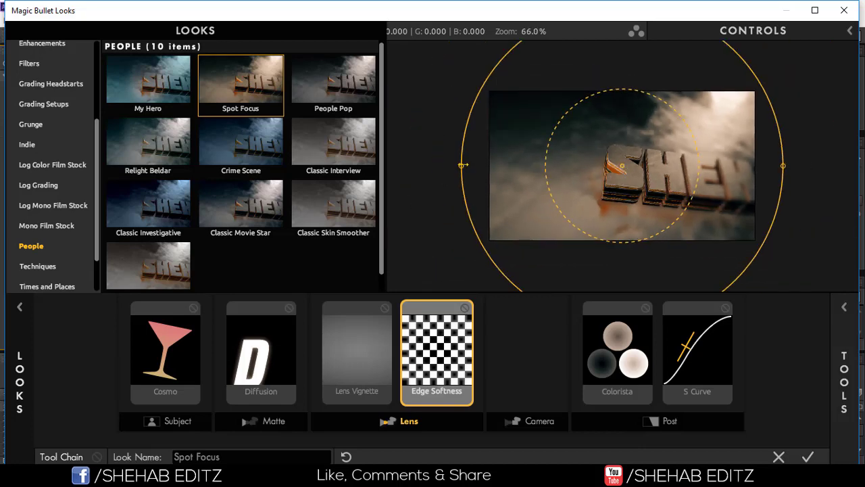
{"action": "mouse_move", "coordinate": [463, 165]}
{"action": "left_mouse_down"}
{"action": "mouse_move", "coordinate": [365, 158]}
{"action": "mouse_move", "coordinate": [500, 156]}
{"action": "left_mouse_up"}
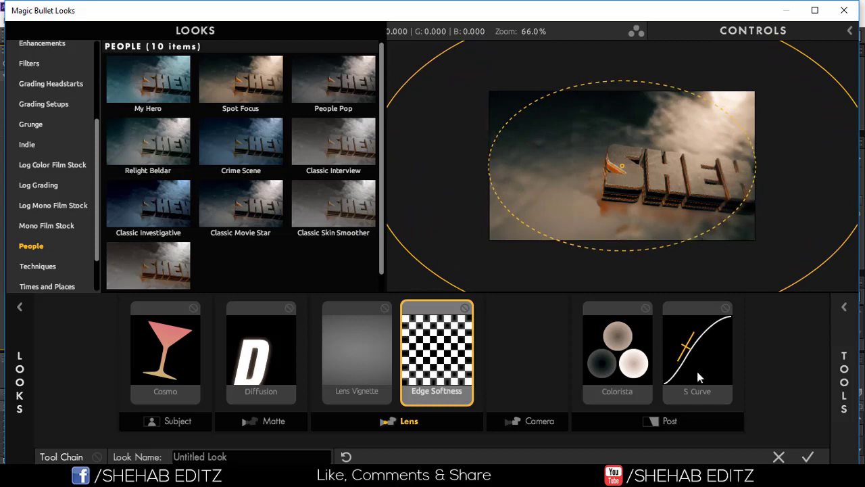
{"action": "left_click", "coordinate": [809, 457]}
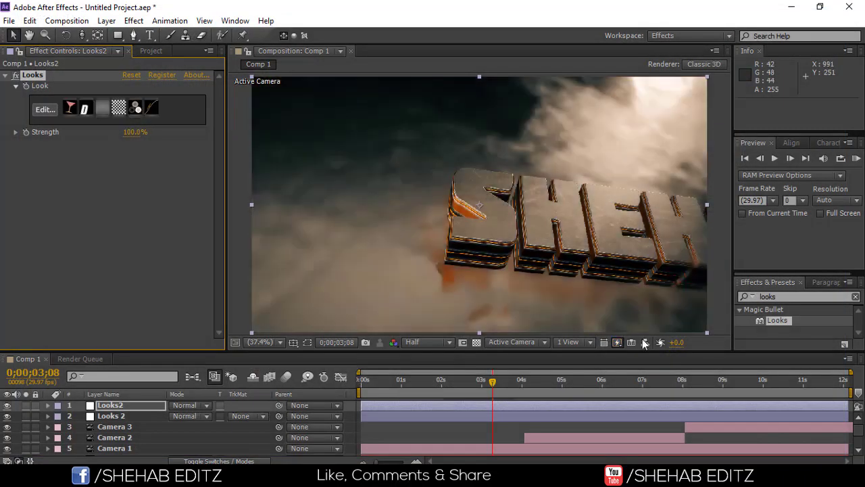
{"action": "left_click_drag", "start_coordinate": [472, 389], "coordinate": [394, 405]}
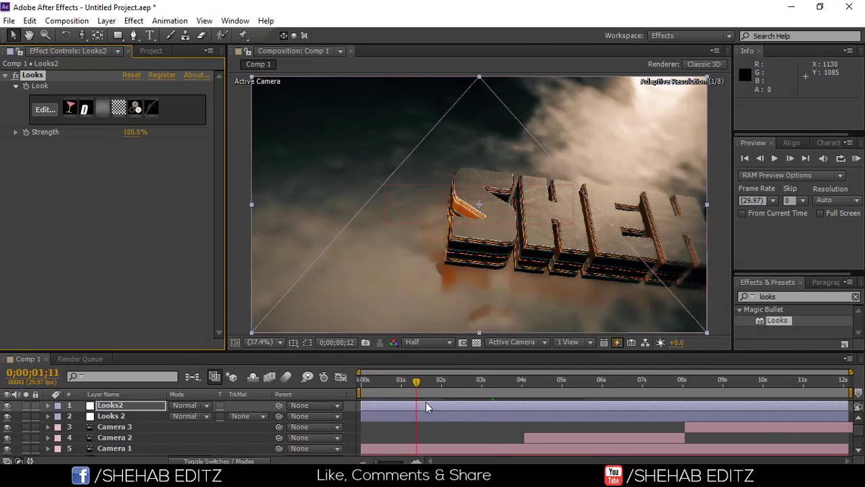
{"action": "left_click", "coordinate": [471, 380]}
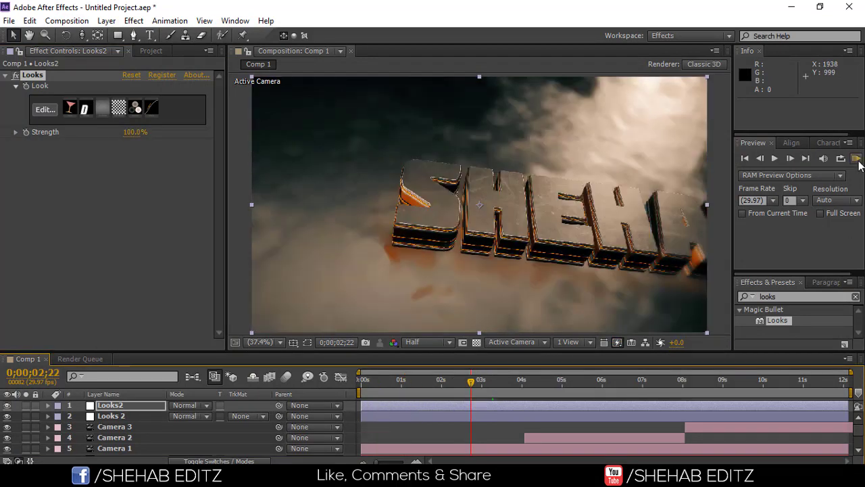
{"action": "left_click", "coordinate": [857, 160]}
{"action": "key", "text": "space"}
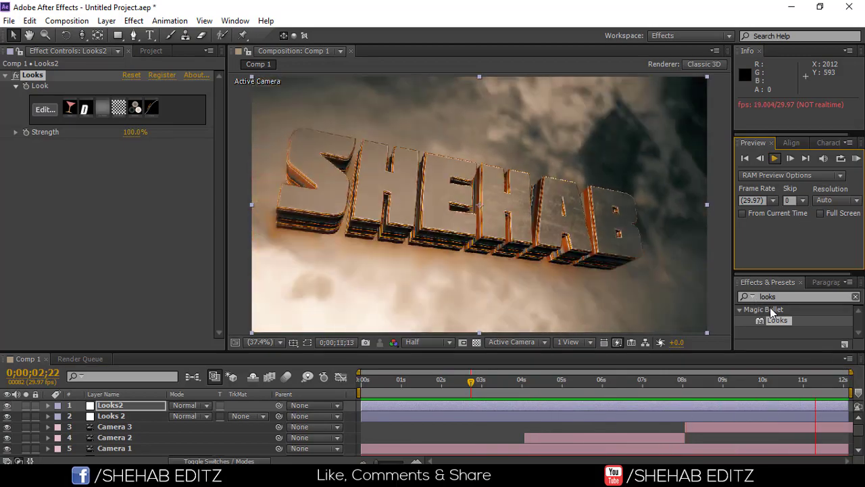
{"action": "key", "text": "space"}
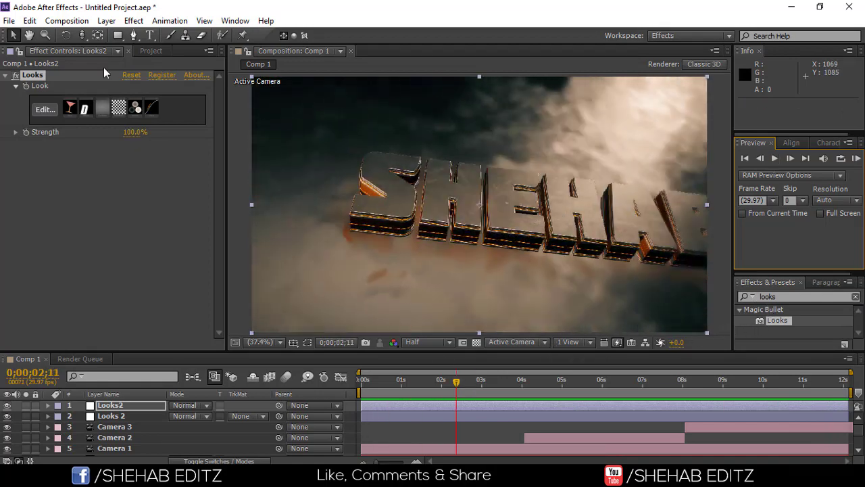
{"action": "left_click", "coordinate": [106, 20]}
- Create a black solid layer, Black Solid 1
{"action": "left_click", "coordinate": [426, 41]}
{"action": "left_click", "coordinate": [425, 328]}
{"action": "left_click", "coordinate": [831, 174]}
{"action": "key", "text": "Return"}
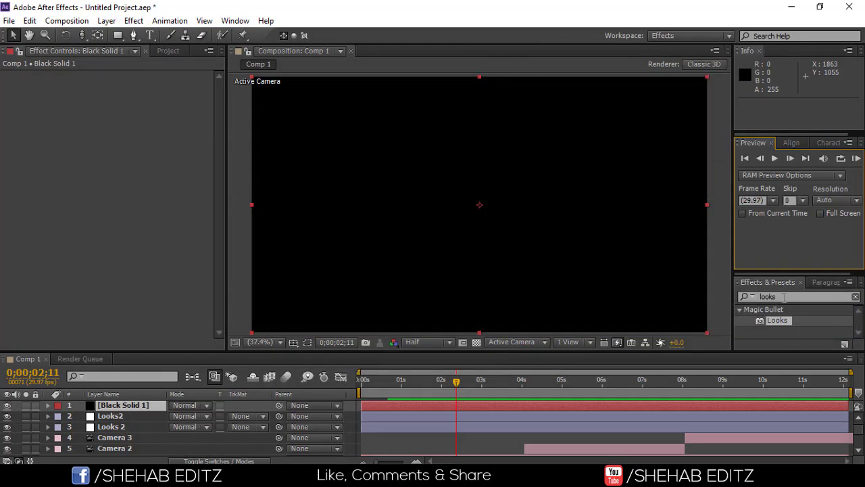
- Apply Optical Flares to the solid, replacing its default elements with a single Streak lens
{"action": "double_click", "coordinate": [785, 296]}
{"action": "type", "text": "optical"}
{"action": "double_click", "coordinate": [787, 320]}
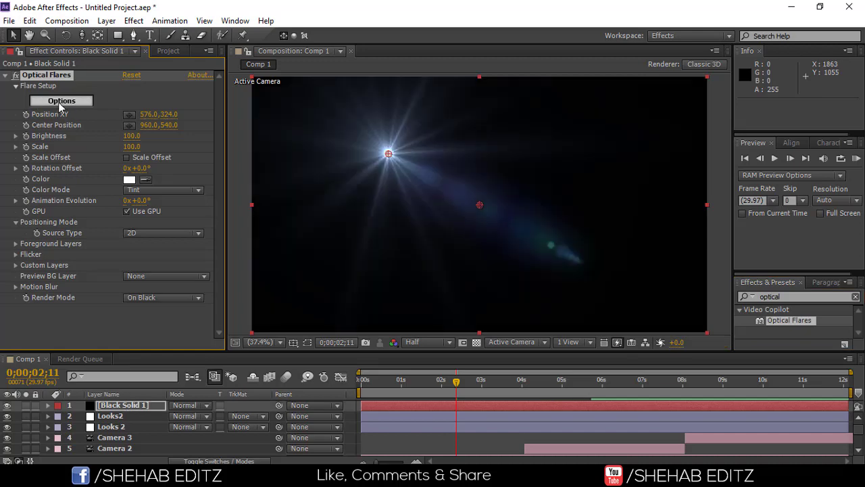
{"action": "left_click", "coordinate": [61, 102]}
{"action": "left_click", "coordinate": [419, 49]}
{"action": "left_click", "coordinate": [401, 266]}
{"action": "left_click", "coordinate": [663, 449]}
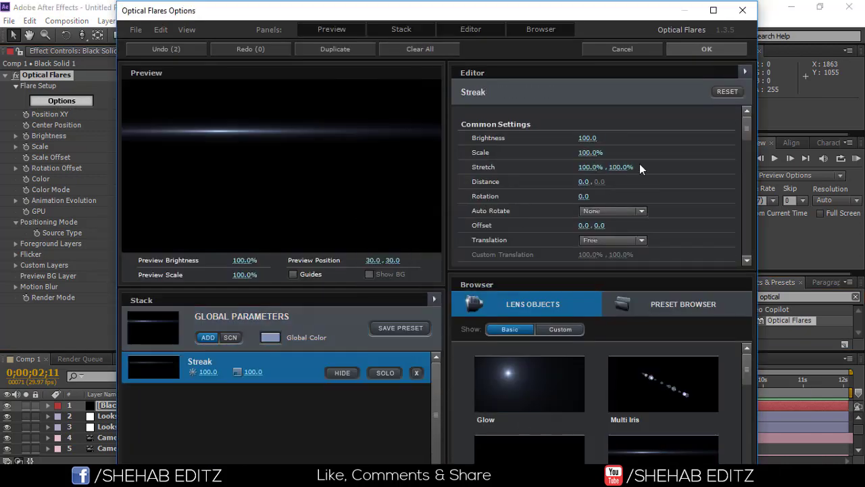
{"action": "left_click", "coordinate": [706, 49]}
- Center the flare in the frame and set the solid to Screen blending
{"action": "left_click_drag", "start_coordinate": [375, 196], "coordinate": [479, 205]}
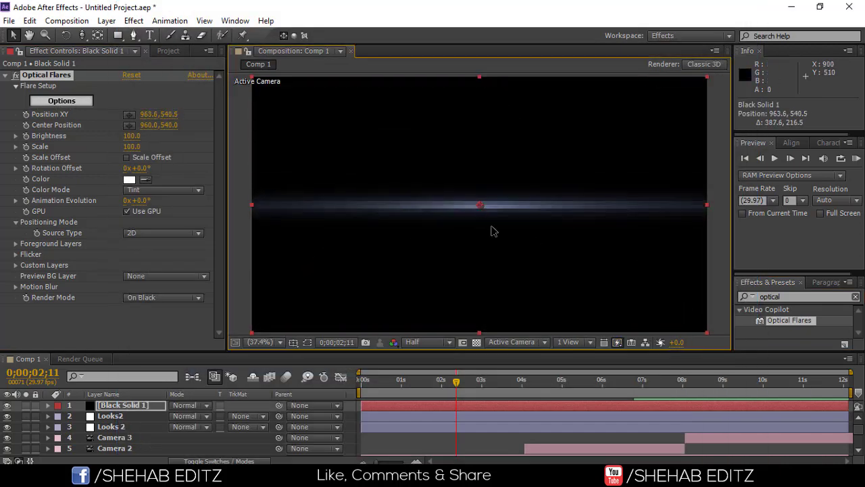
{"action": "left_click", "coordinate": [191, 405]}
{"action": "left_click", "coordinate": [223, 127]}
- Trim Black Solid 1 to run from about 3;17 to 4;04
{"action": "left_click_drag", "start_coordinate": [456, 381], "coordinate": [518, 397]}
{"action": "key", "text": "alt+bracketleft"}
{"action": "left_click", "coordinate": [529, 385]}
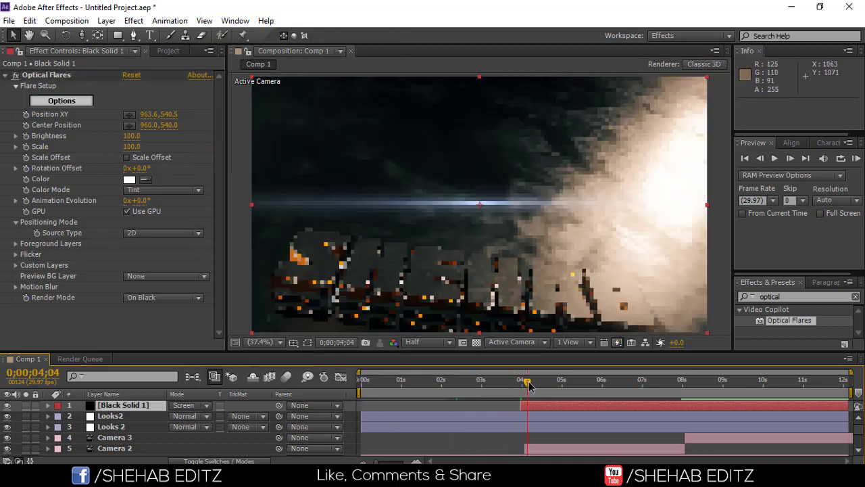
{"action": "key", "text": "alt+bracketright"}
{"action": "left_click", "coordinate": [520, 381]}
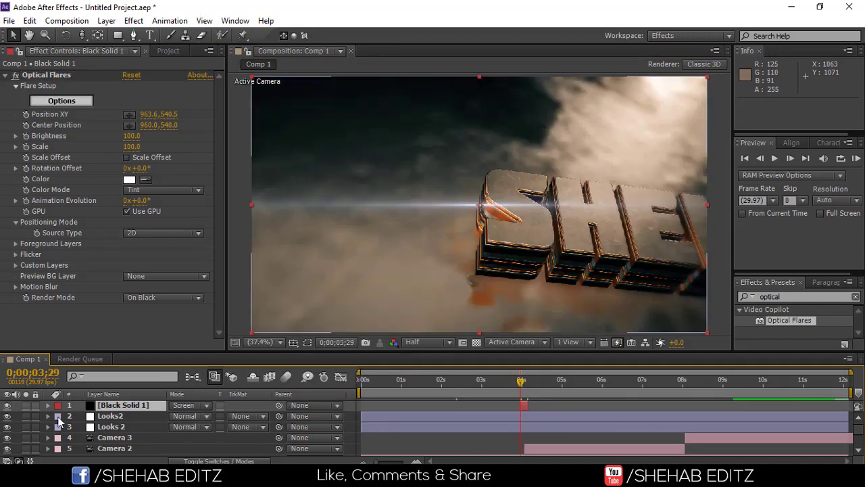
- Set the Optical Flares Brightness to 0
{"action": "left_click", "coordinate": [47, 405]}
{"action": "left_click", "coordinate": [67, 426]}
{"action": "left_click", "coordinate": [58, 416]}
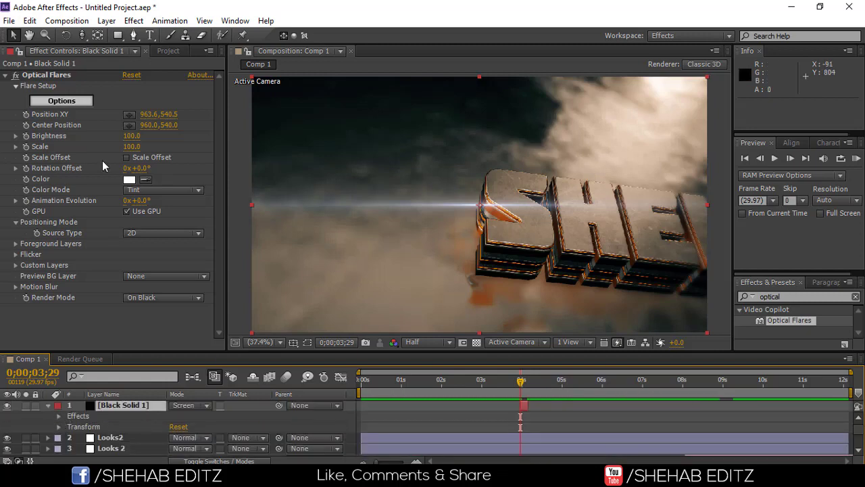
{"action": "left_click", "coordinate": [131, 136]}
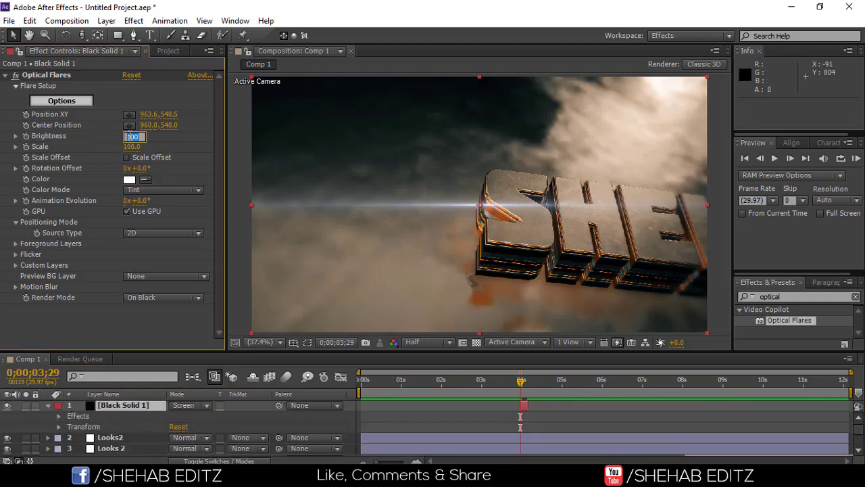
{"action": "type", "text": "0"}
{"action": "key", "text": "Return"}
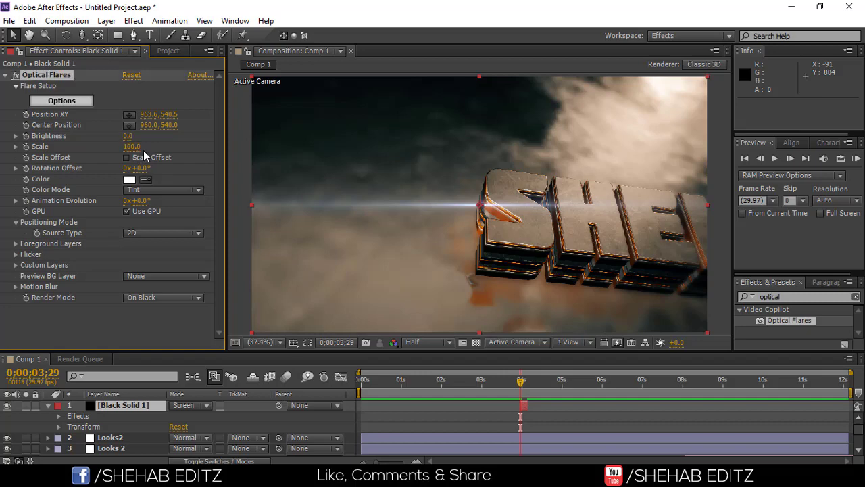
- At 4;02, set Brightness to 400, then raise it to 1500
{"action": "left_click", "coordinate": [524, 384]}
{"action": "left_click_drag", "start_coordinate": [526, 384], "coordinate": [525, 384]}
{"action": "left_click_drag", "start_coordinate": [850, 373], "coordinate": [698, 373]}
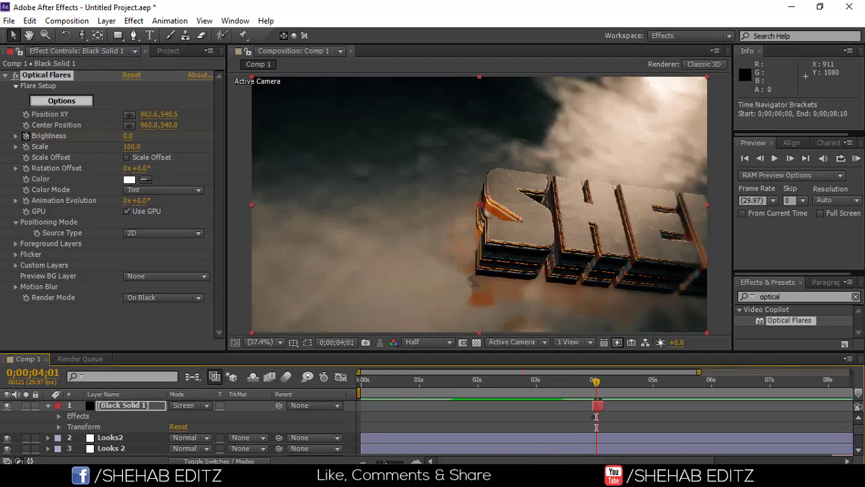
{"action": "scroll", "coordinate": [592, 391], "scroll_direction": "up", "scroll_amount": 4}
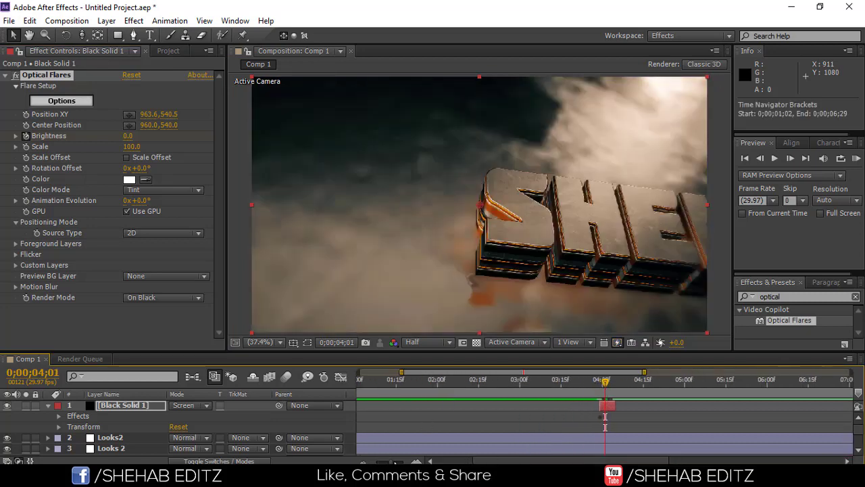
{"action": "left_click_drag", "start_coordinate": [592, 394], "coordinate": [609, 386]}
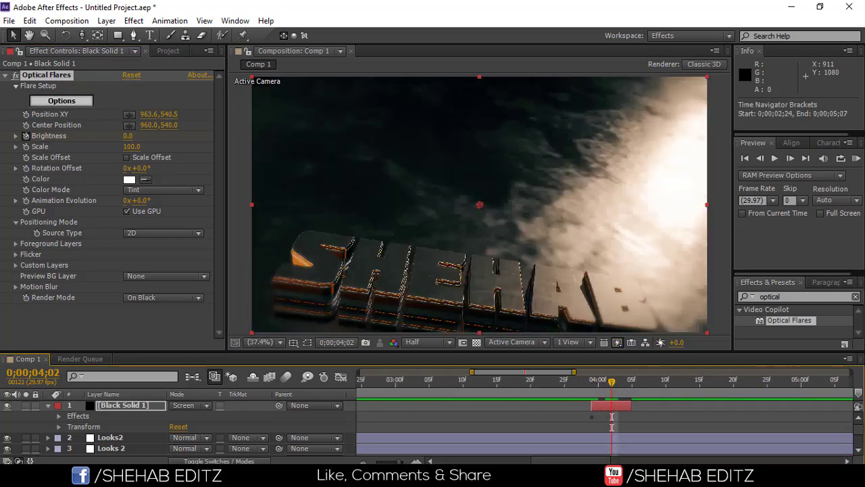
{"action": "scroll", "coordinate": [590, 396], "scroll_direction": "up", "scroll_amount": 3}
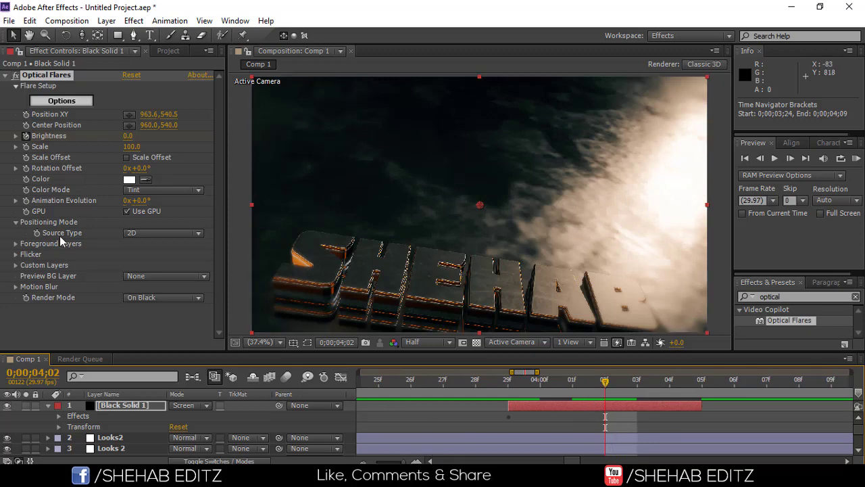
{"action": "left_click", "coordinate": [132, 146]}
{"action": "type", "text": "400"}
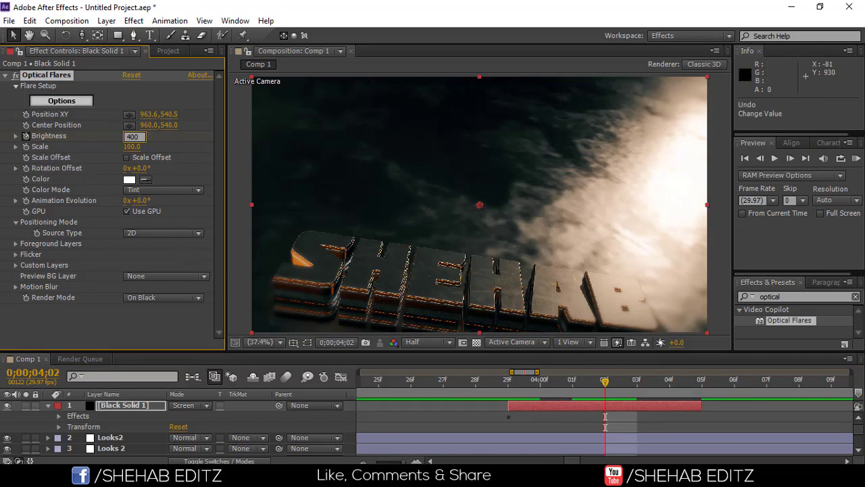
{"action": "key", "text": "Return"}
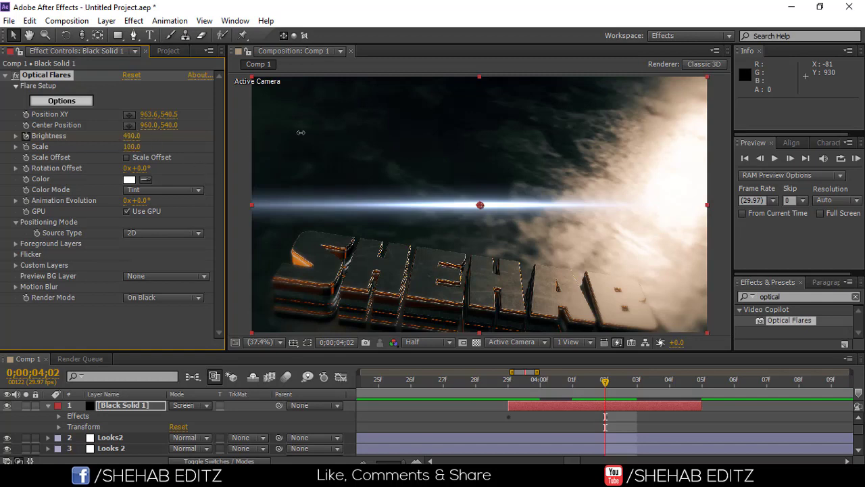
{"action": "left_click_drag", "start_coordinate": [301, 132], "coordinate": [143, 138]}
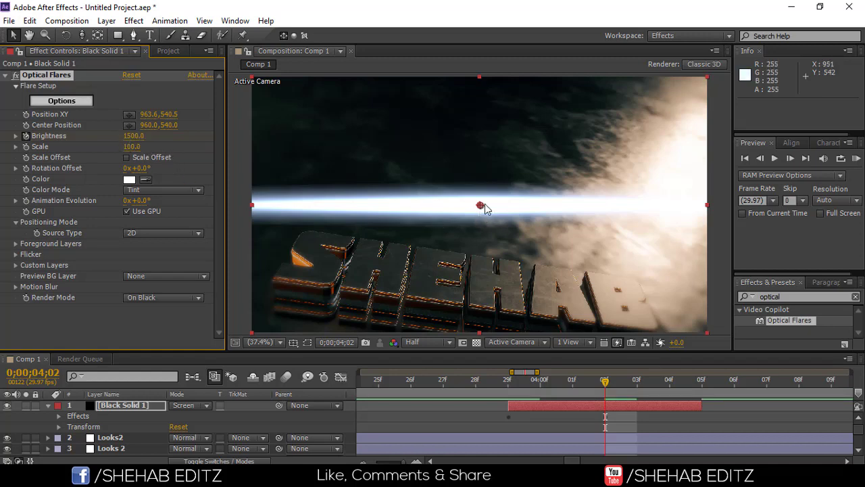
- Add a Glow element to the flare and set its Brightness to 500
{"action": "left_click", "coordinate": [62, 102]}
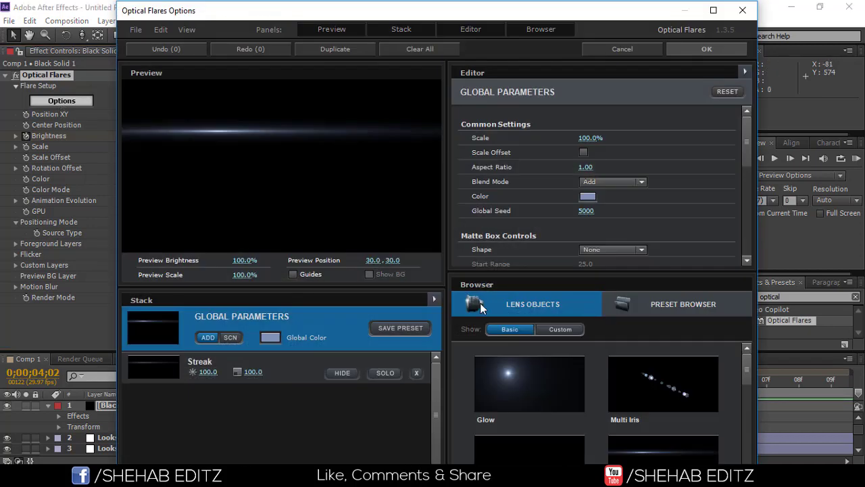
{"action": "left_click", "coordinate": [517, 386]}
{"action": "left_click", "coordinate": [706, 49]}
{"action": "type", "text": "500"}
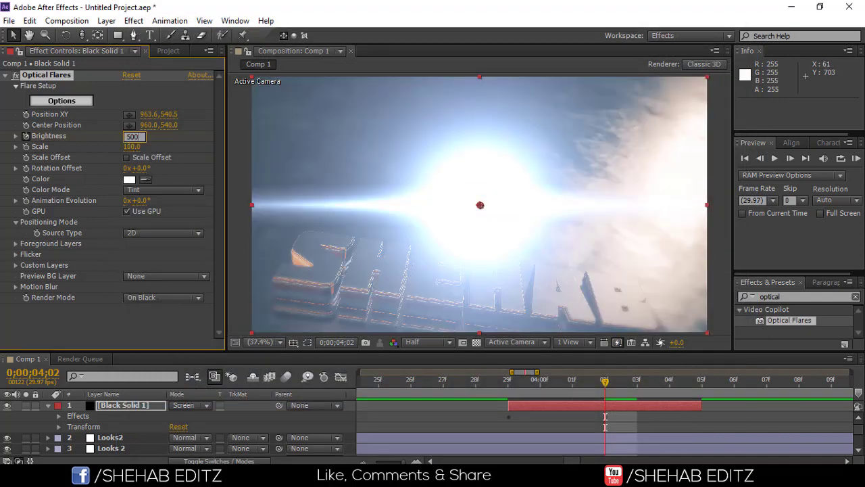
{"action": "key", "text": "Return"}
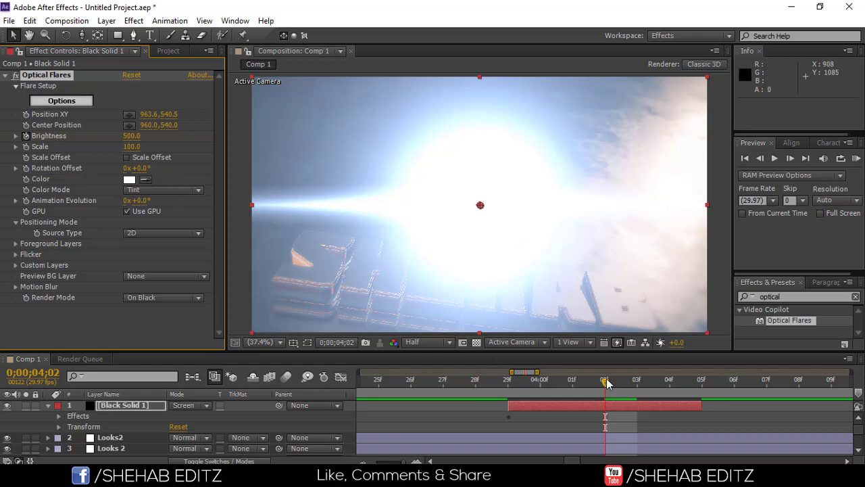
- Move to 4;05 and undo an accidental timing change to the flare layer
{"action": "left_click_drag", "start_coordinate": [616, 383], "coordinate": [701, 383]}
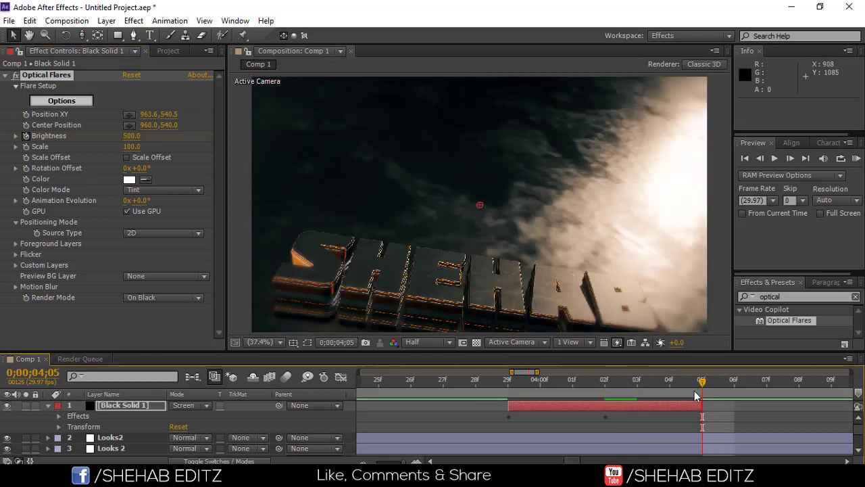
{"action": "key", "text": "minus"}
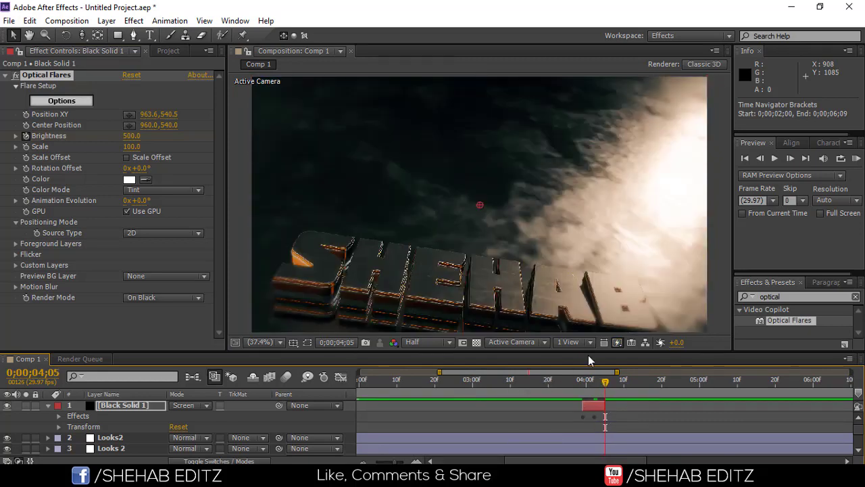
{"action": "key", "text": "ctrl+shift+z"}
{"action": "key", "text": "ctrl+z"}
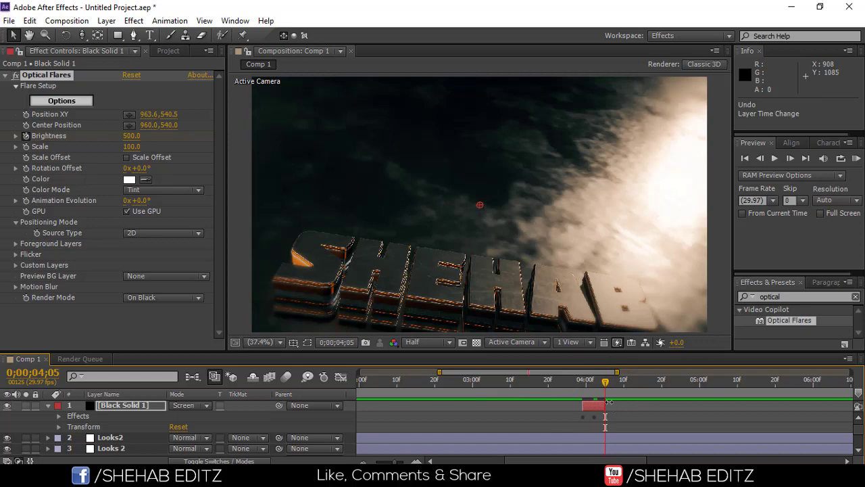
{"action": "key", "text": "Up"}
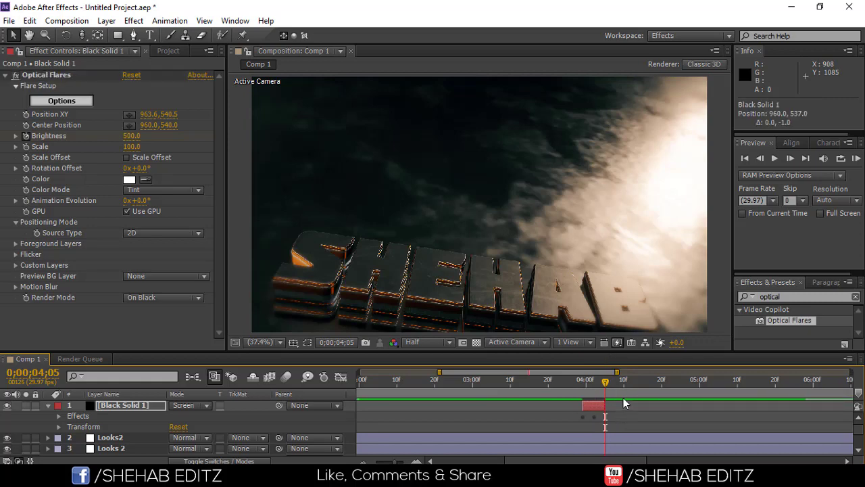
{"action": "left_click_drag", "start_coordinate": [601, 385], "coordinate": [604, 385]}
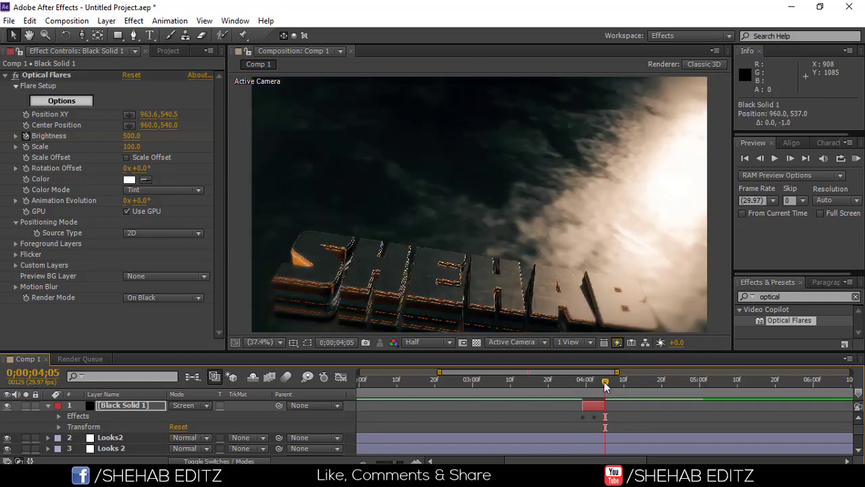
{"action": "key", "text": "minus"}
{"action": "key", "text": "minus"}
{"action": "key", "text": "minus"}
{"action": "key", "text": "minus"}
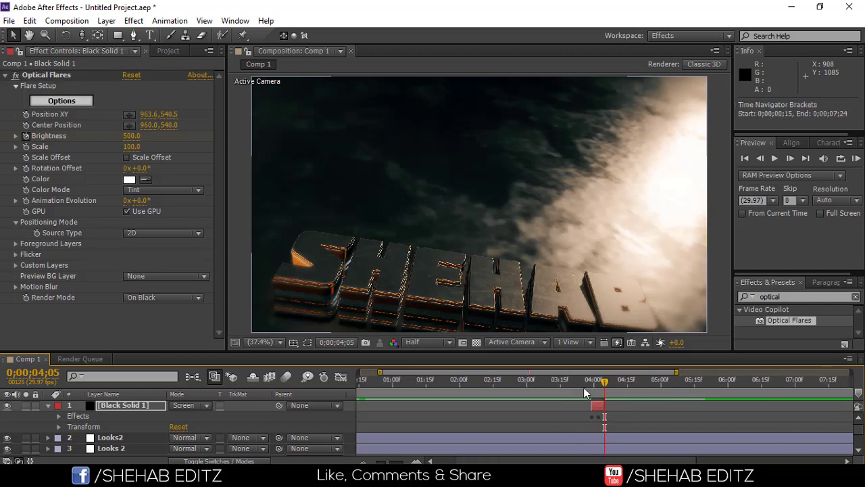
- Set the flare Brightness to 0 at 4;04
{"action": "left_click_drag", "start_coordinate": [606, 384], "coordinate": [605, 385]}
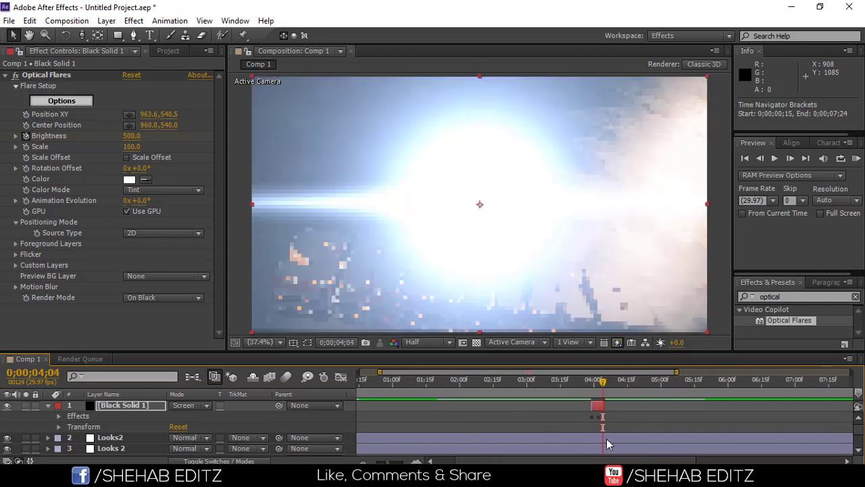
{"action": "type", "text": "0"}
{"action": "key", "text": "Return"}
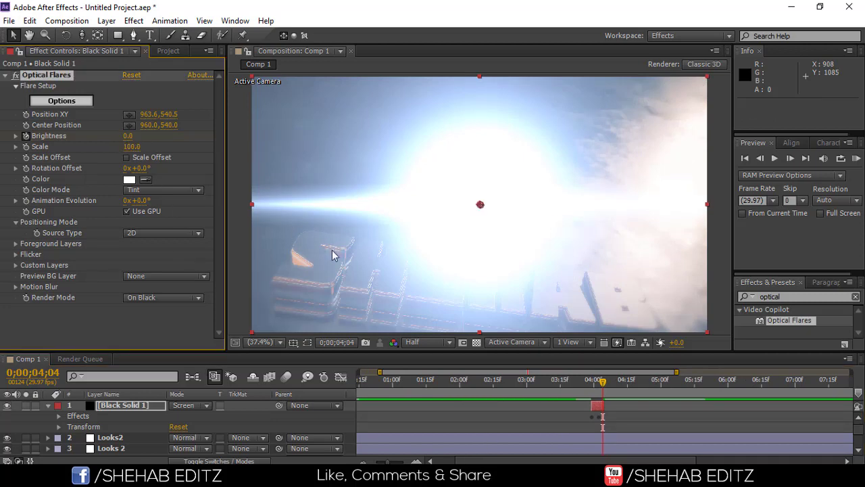
{"action": "left_click_drag", "start_coordinate": [602, 385], "coordinate": [592, 390]}
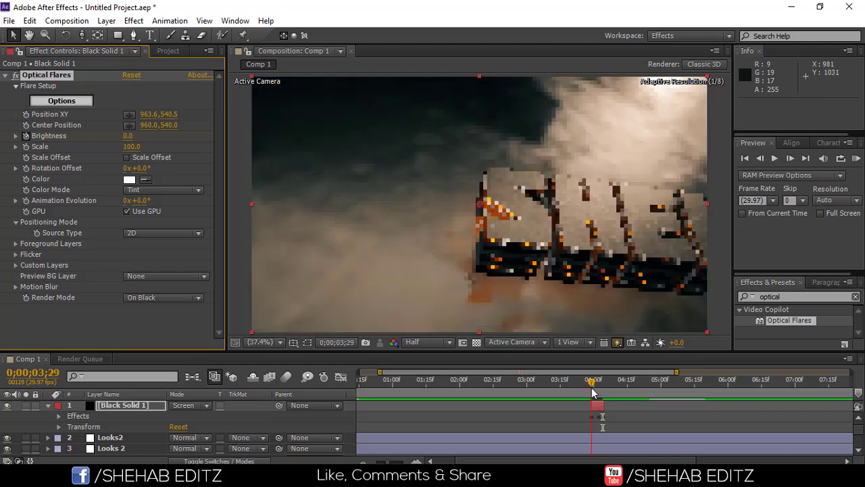
- Select all the Brightness keyframes and apply Easy Ease In
{"action": "key", "text": "F2"}
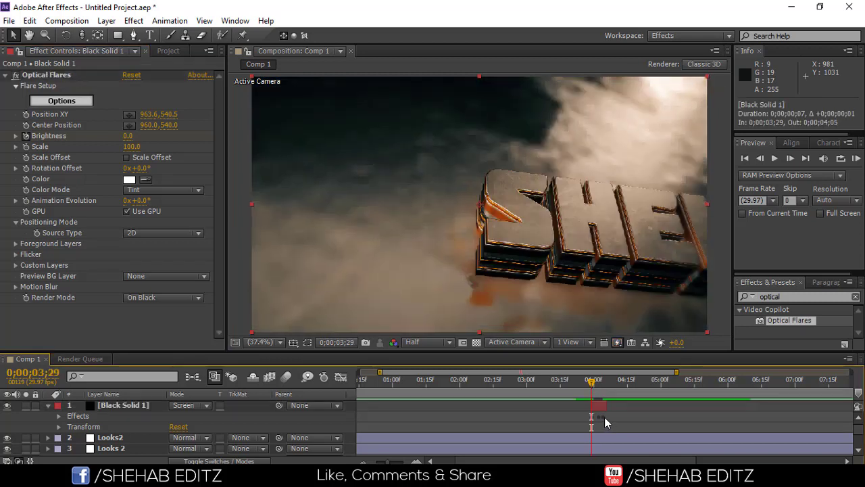
{"action": "left_click", "coordinate": [59, 415]}
{"action": "scroll", "coordinate": [185, 449], "scroll_direction": "down", "scroll_amount": 3}
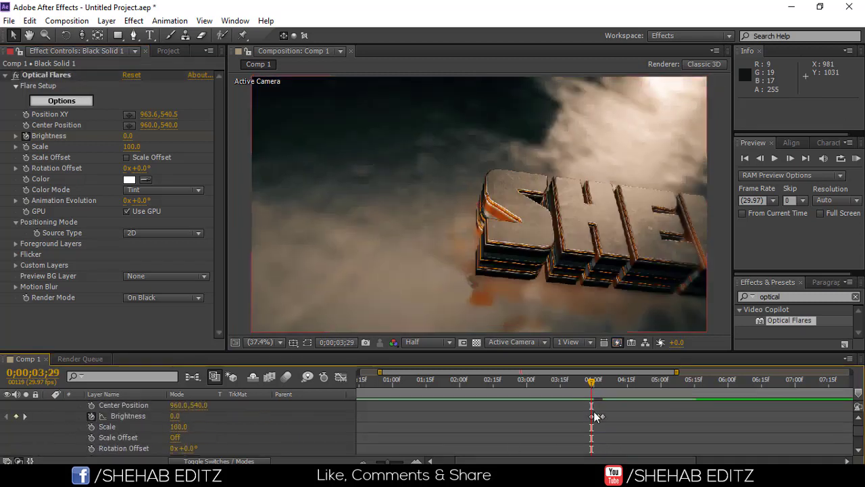
{"action": "left_click", "coordinate": [600, 416]}
{"action": "left_click_drag", "start_coordinate": [621, 414], "coordinate": [589, 430]}
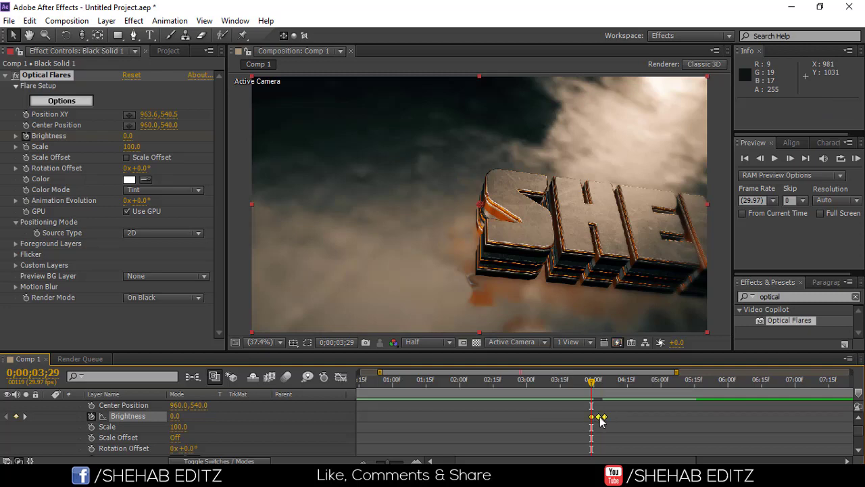
{"action": "right_click", "coordinate": [614, 413]}
{"action": "mouse_move", "coordinate": [662, 406]}
{"action": "left_click", "coordinate": [484, 344]}
{"action": "scroll", "coordinate": [555, 424], "scroll_direction": "up", "scroll_amount": 2}
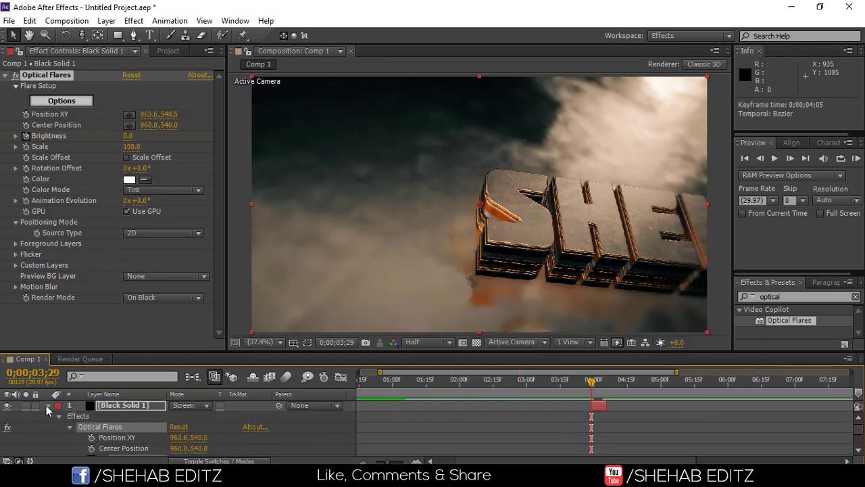
- Duplicate Black Solid 1 and place the copy at about 7;29–8;05 for the Camera 3 cut
{"action": "key", "text": "u"}
{"action": "left_click", "coordinate": [385, 462]}
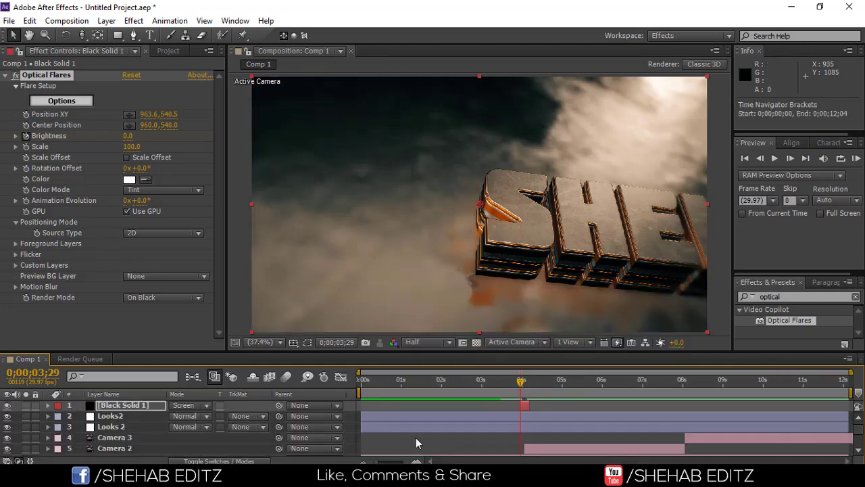
{"action": "left_click", "coordinate": [523, 404]}
{"action": "key", "text": "ctrl+d"}
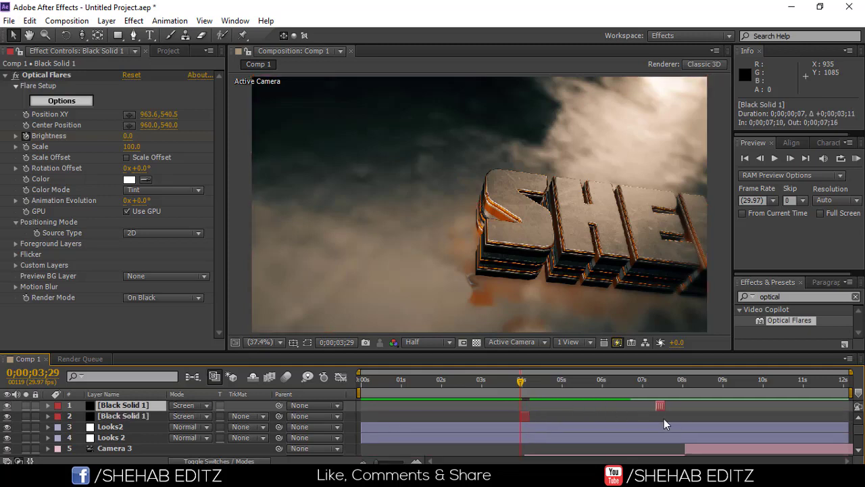
{"action": "left_click_drag", "start_coordinate": [681, 427], "coordinate": [685, 425]}
{"action": "scroll", "coordinate": [659, 445], "scroll_direction": "down", "scroll_amount": 3}
{"action": "scroll", "coordinate": [659, 444], "scroll_direction": "up", "scroll_amount": 3}
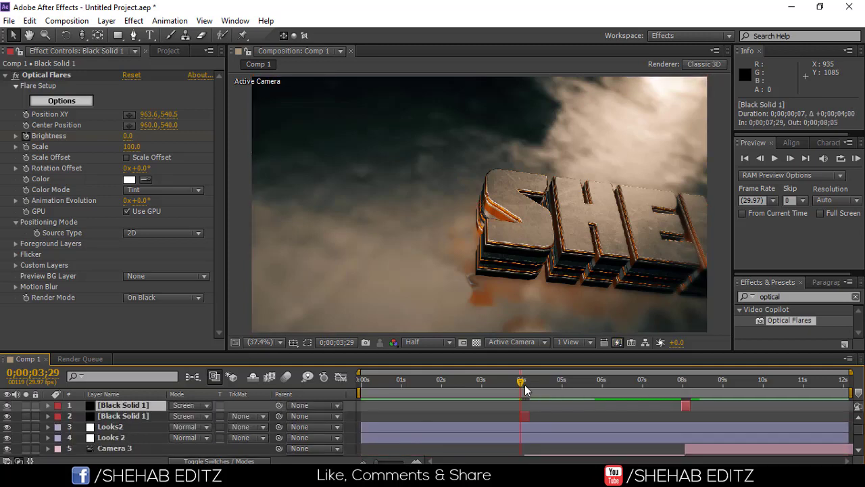
{"action": "left_click", "coordinate": [534, 389]}
{"action": "mouse_move", "coordinate": [534, 389]}
{"action": "left_mouse_down"}
{"action": "mouse_move", "coordinate": [688, 388]}
{"action": "mouse_move", "coordinate": [363, 389]}
{"action": "left_mouse_up"}
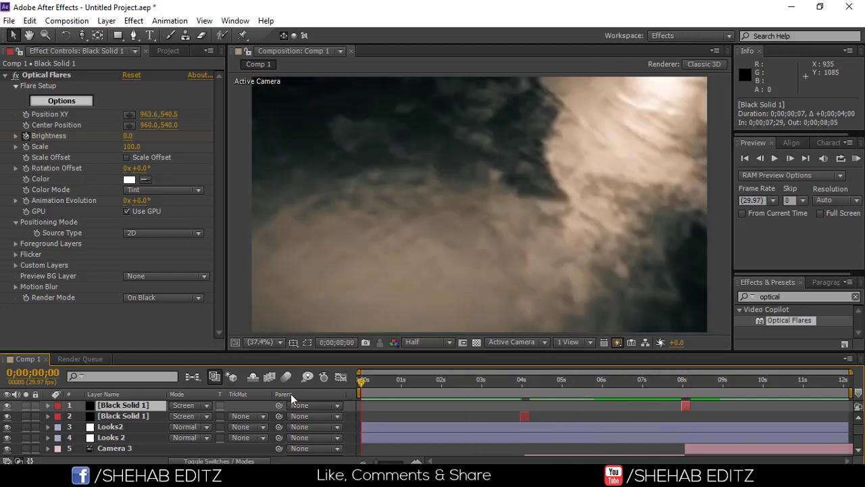
- Enlarge the Composition panel, zoom it to Fit up to 100%, and play a preview
{"action": "left_click", "coordinate": [855, 171]}
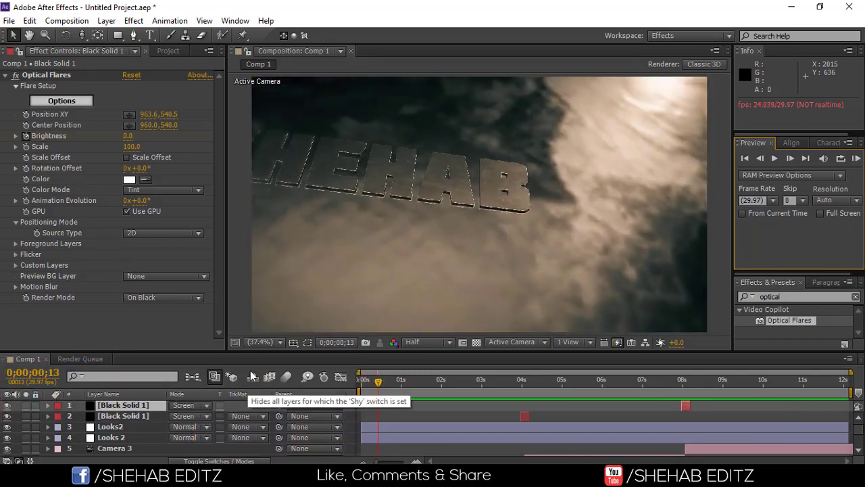
{"action": "left_click_drag", "start_coordinate": [264, 351], "coordinate": [264, 413]}
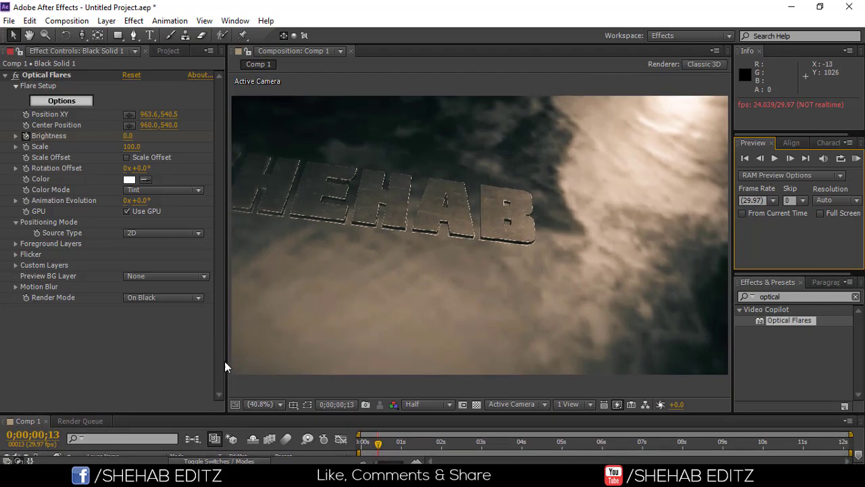
{"action": "left_click_drag", "start_coordinate": [227, 361], "coordinate": [163, 362]}
{"action": "left_click", "coordinate": [195, 404]}
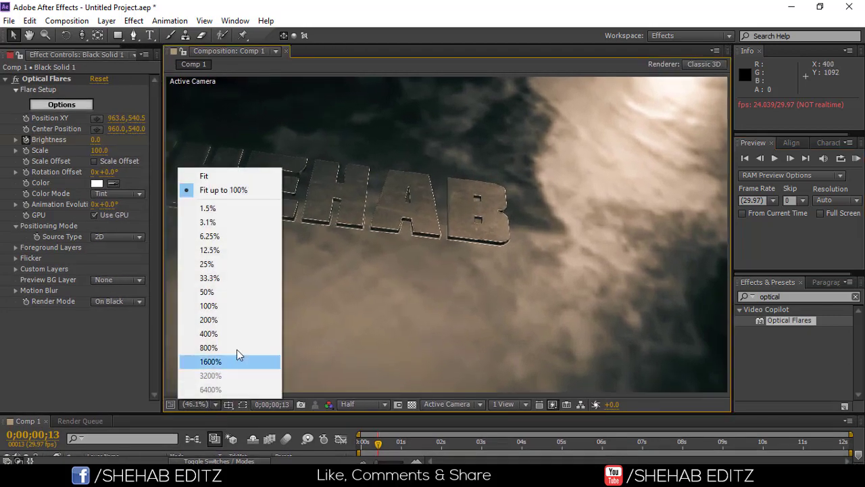
{"action": "left_click", "coordinate": [223, 190]}
{"action": "left_click", "coordinate": [774, 159]}
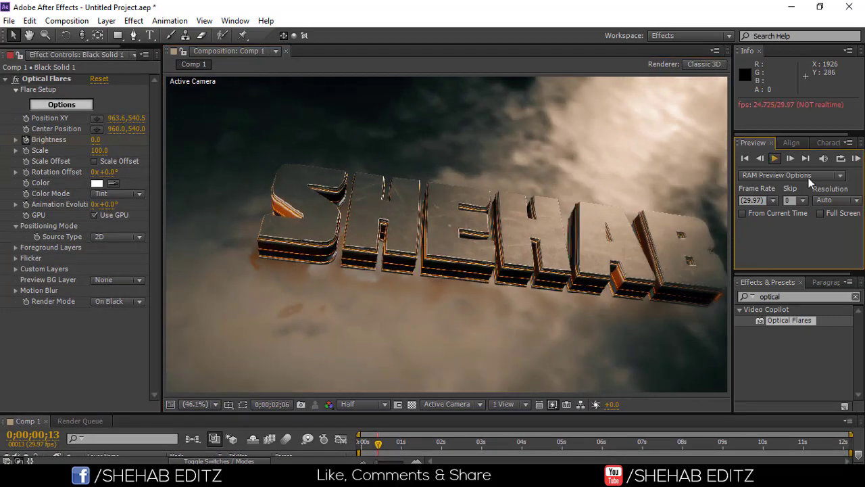